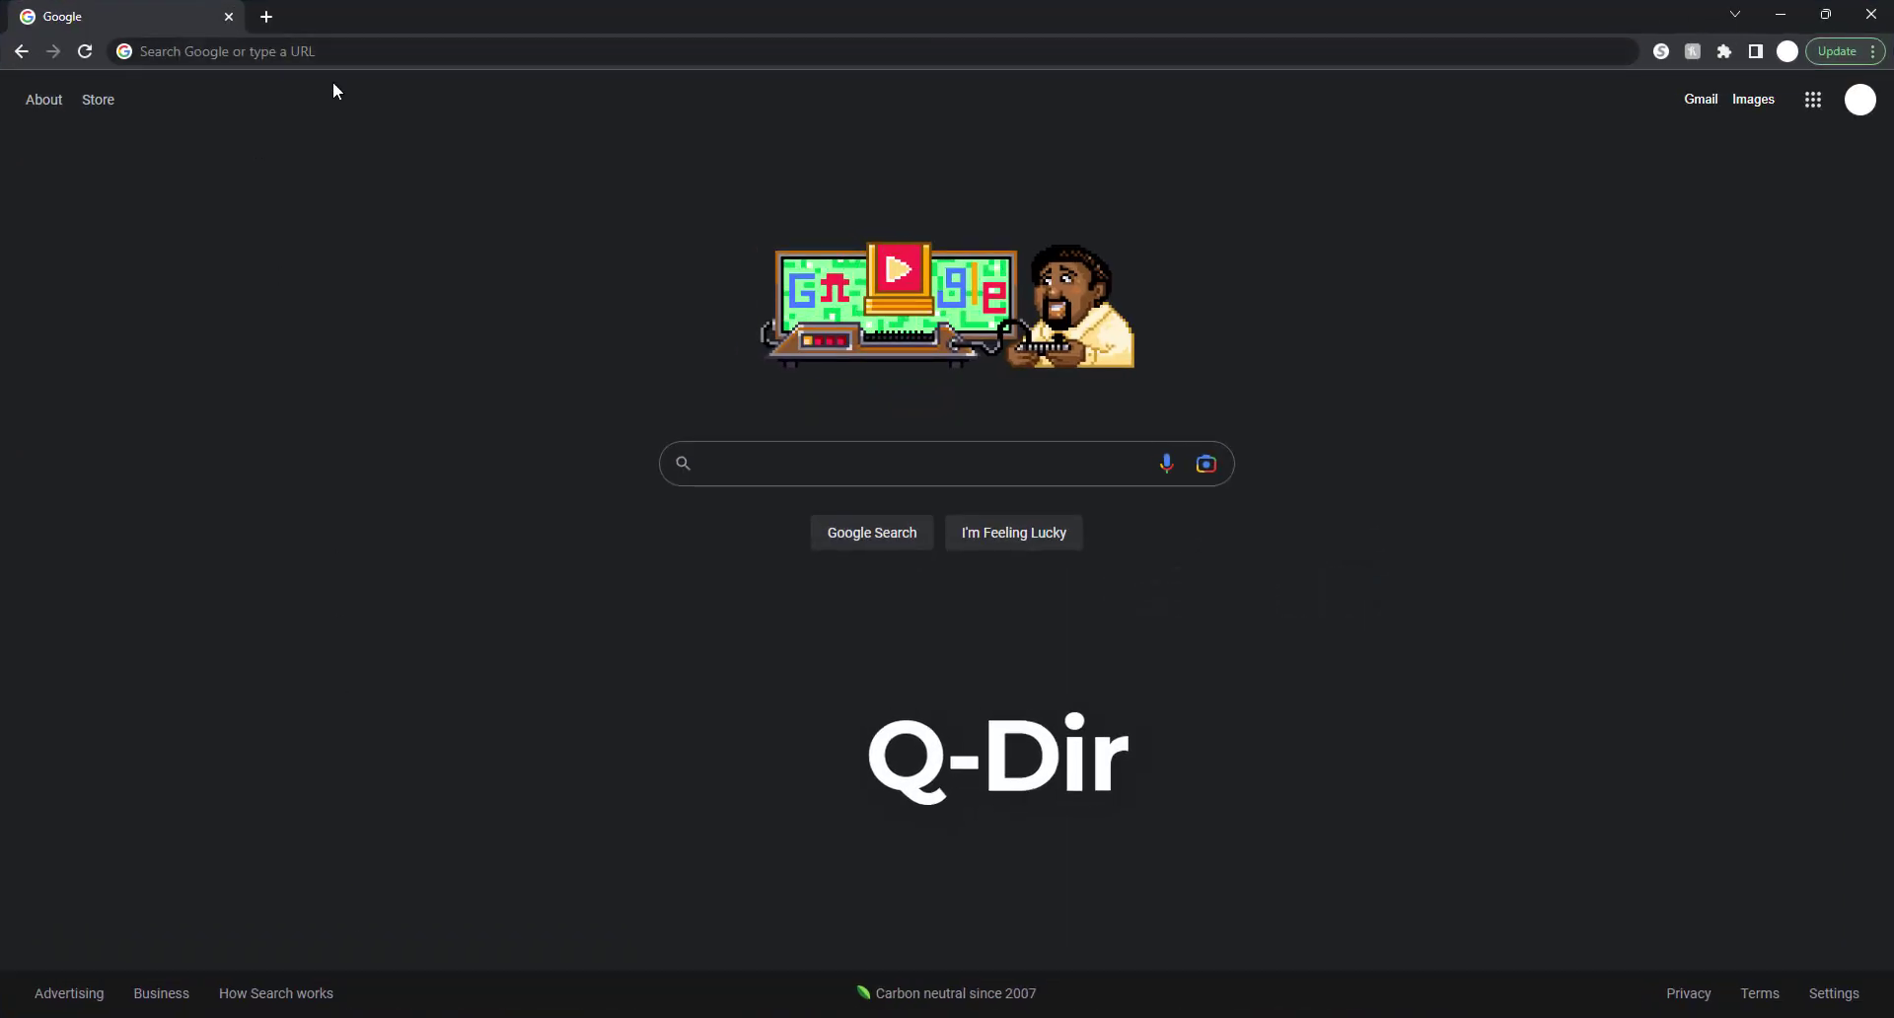
Open the Q-Dir website at q-dir.com
{"action": "left_click", "coordinate": [333, 54]}
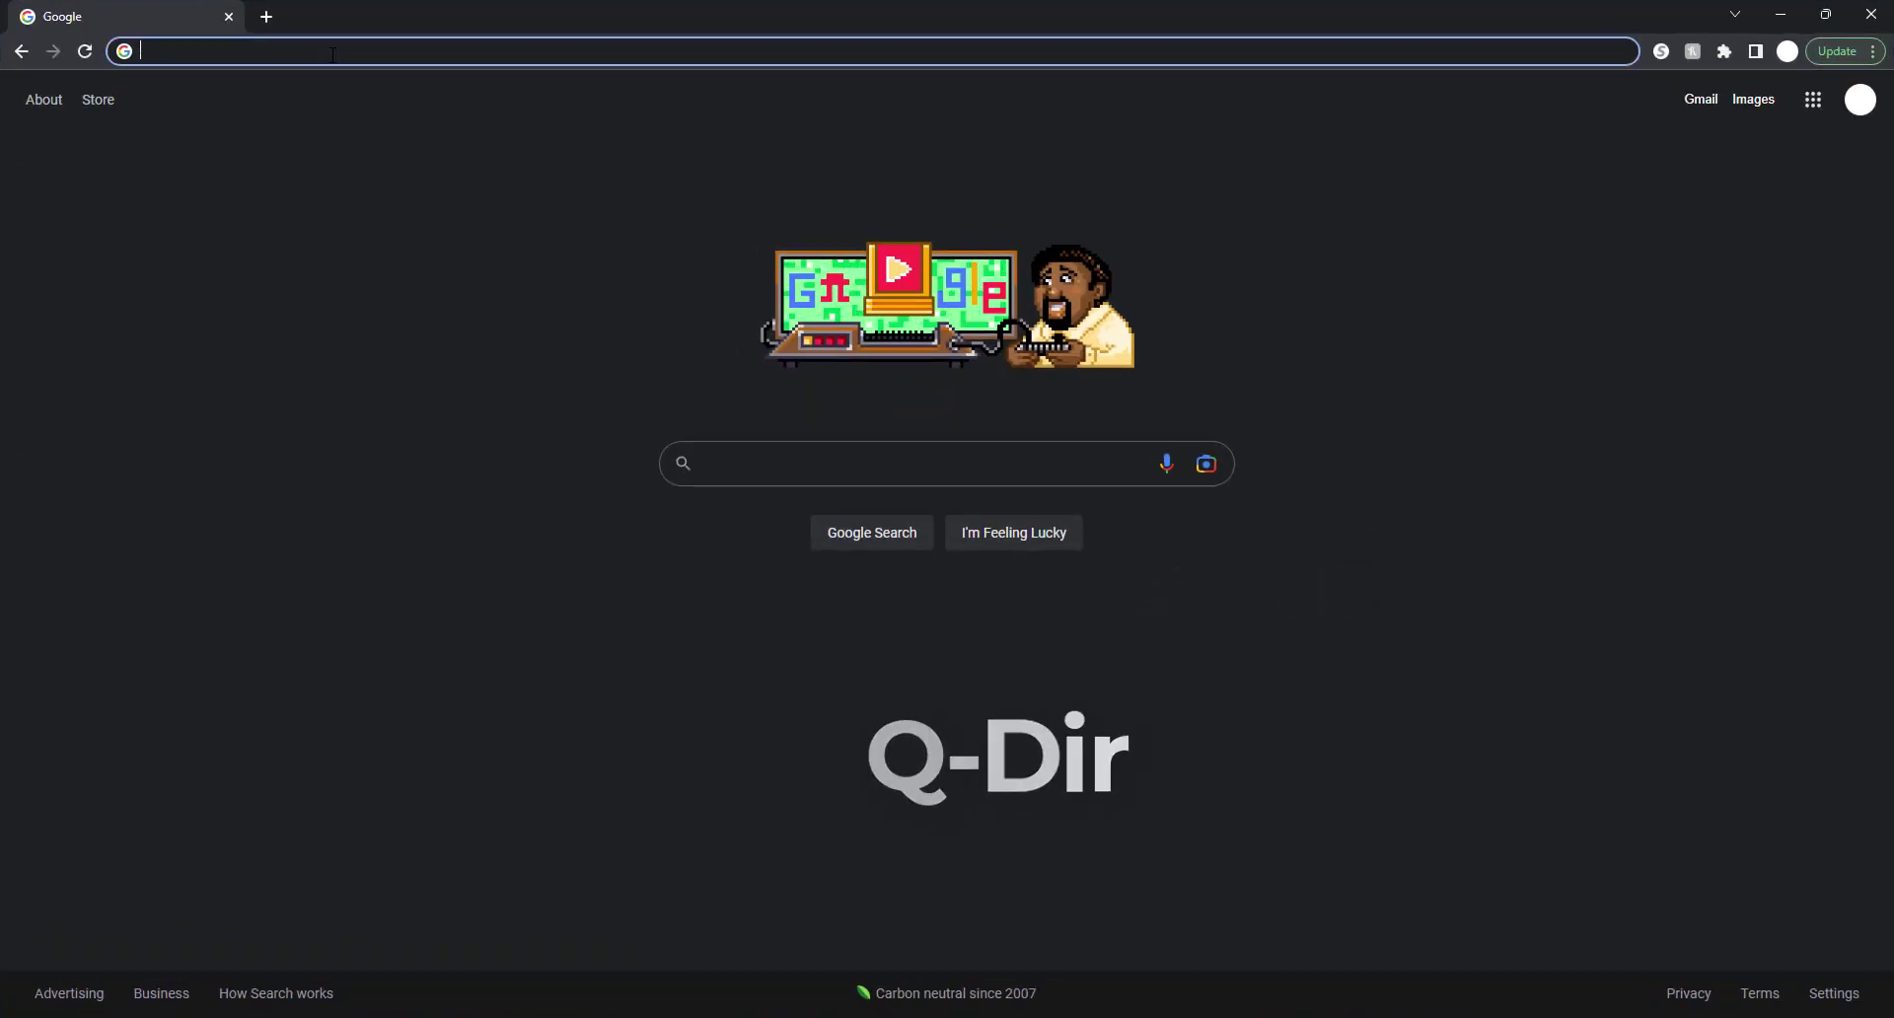
{"action": "type", "text": "q-dir.com"}
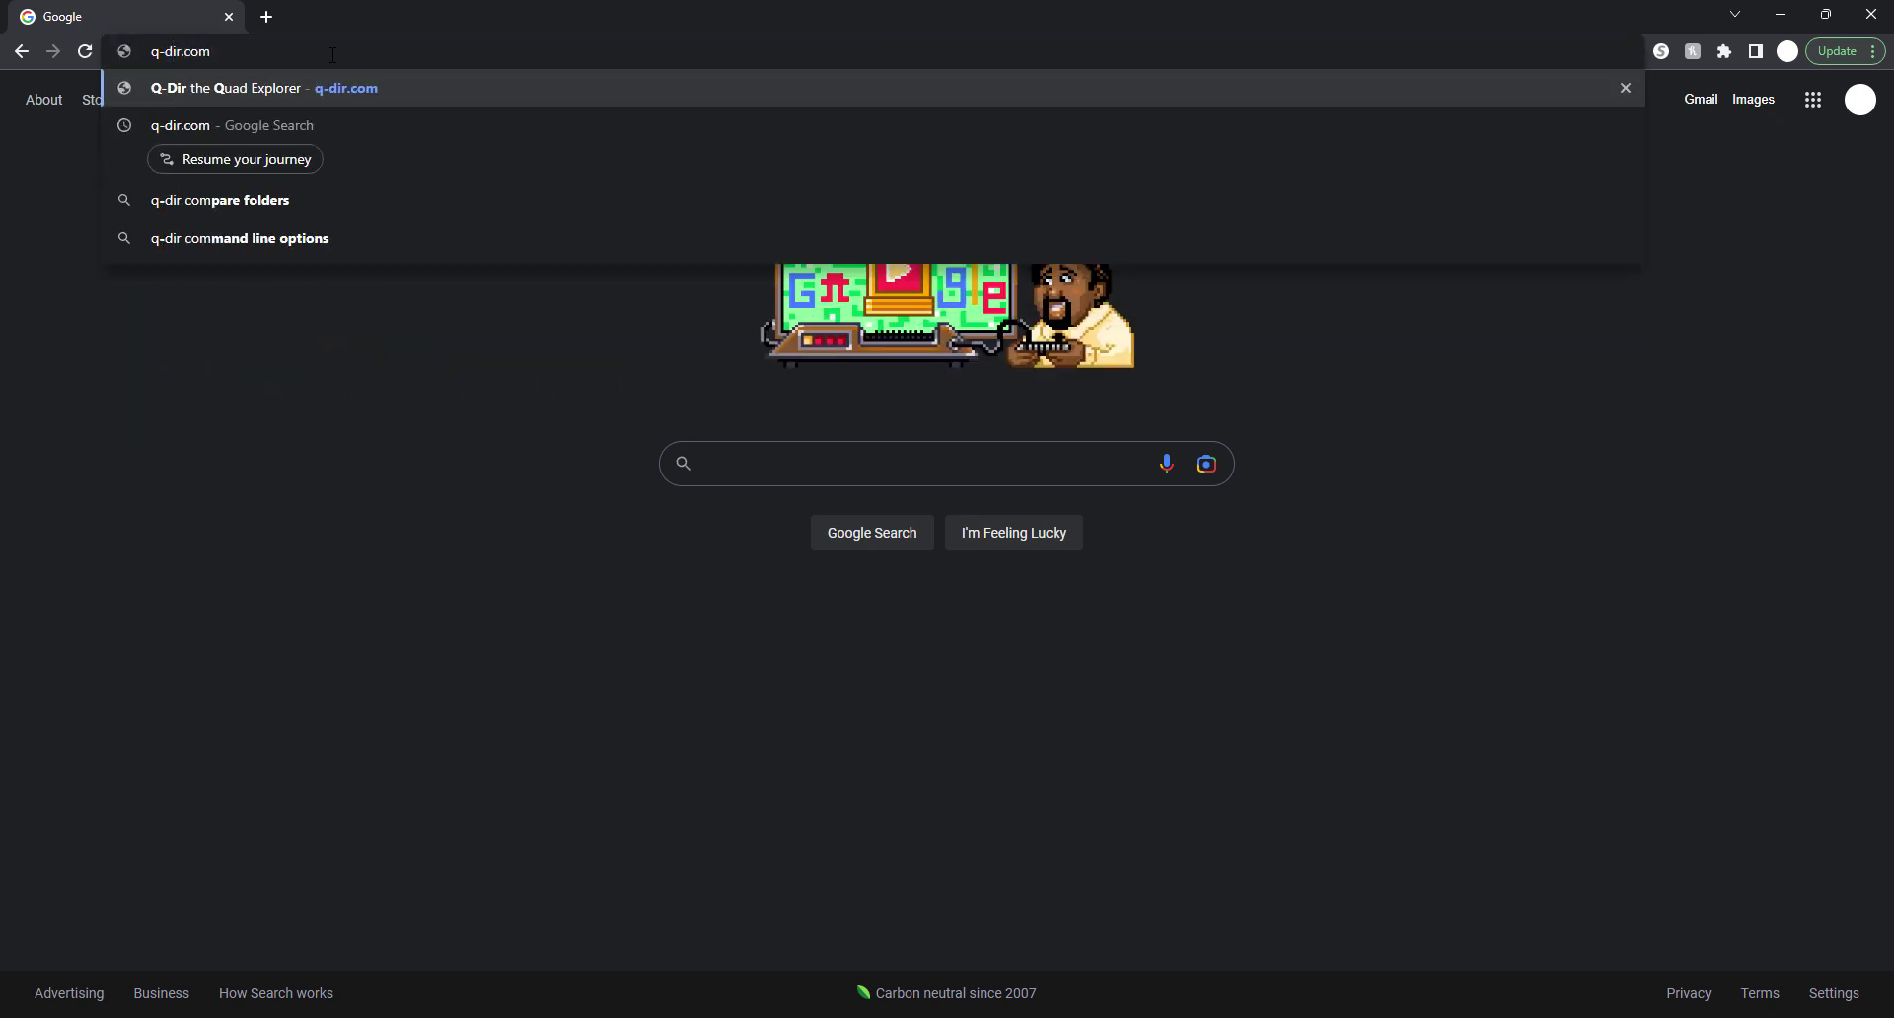
{"action": "key", "text": "Return"}
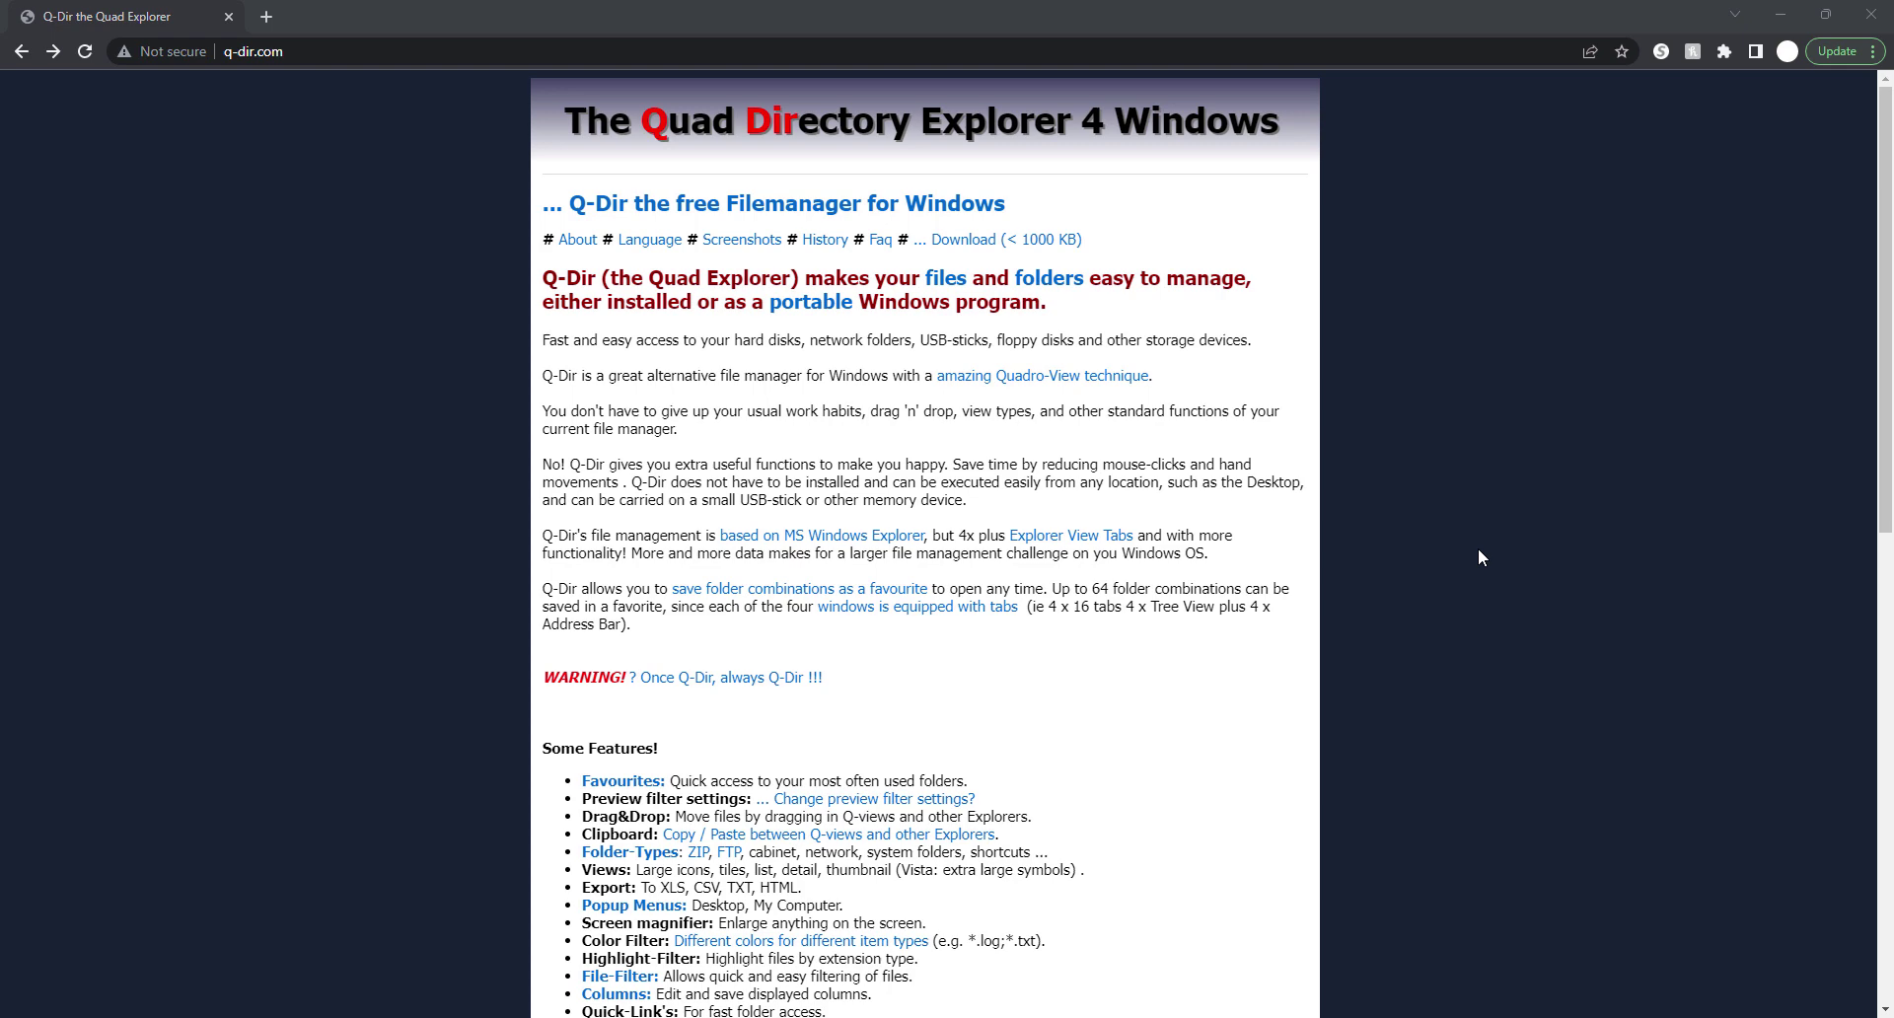
{"action": "left_click", "coordinate": [1477, 557]}
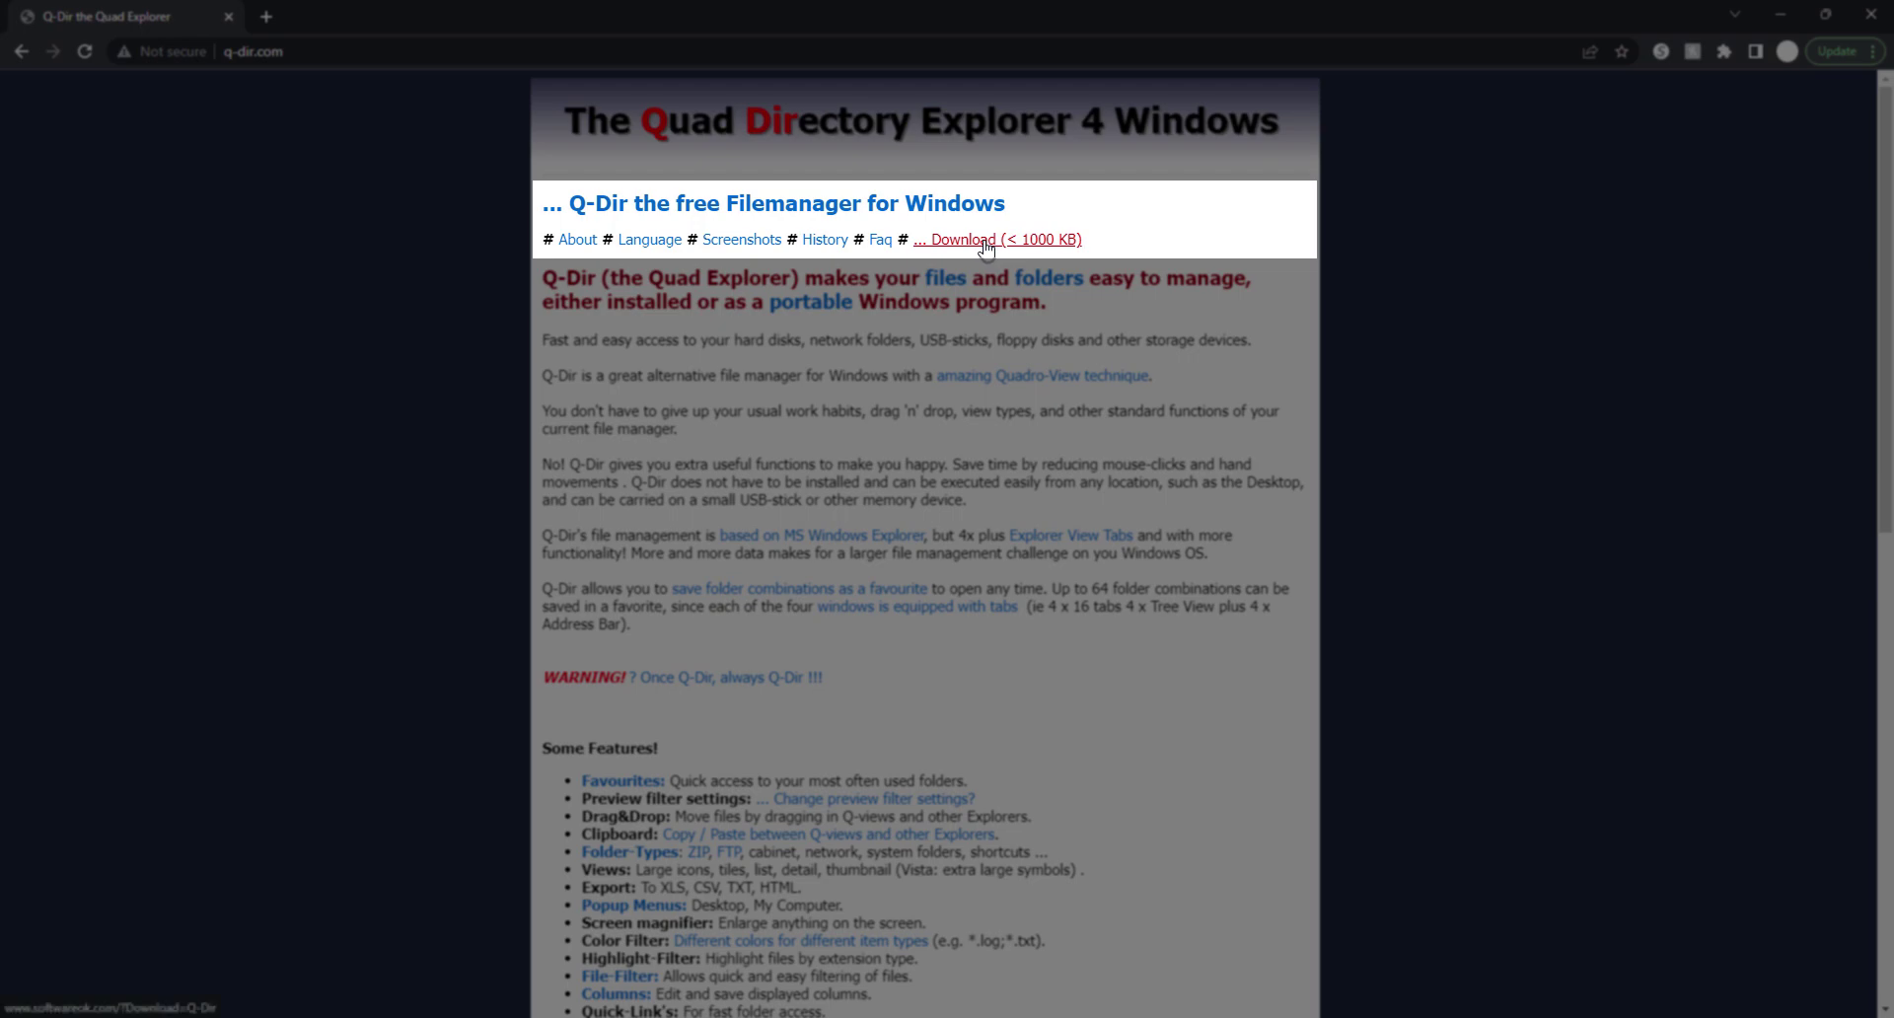
Download the 64-bit installer archive Q-Dir_Installer_x64.zip from the site's download page into the Setups\Q-Dir folder
{"action": "left_click", "coordinate": [986, 244]}
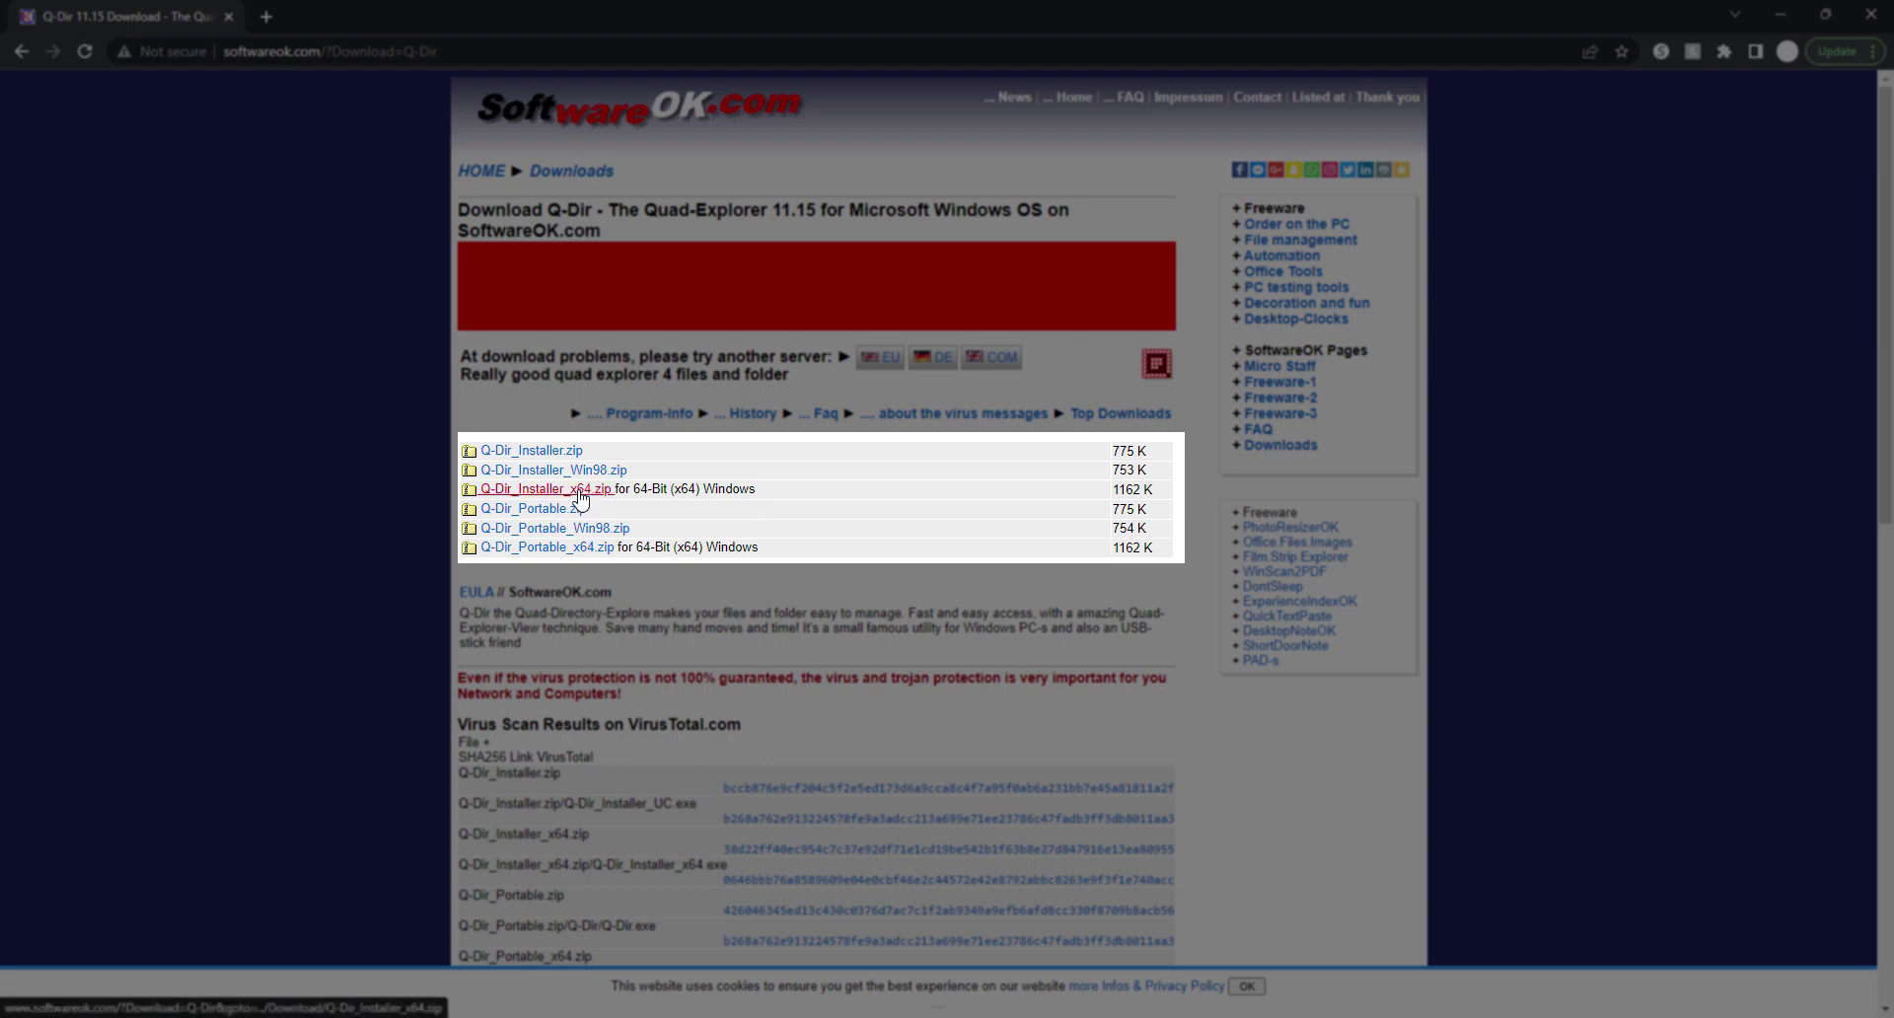
{"action": "left_click", "coordinate": [579, 490]}
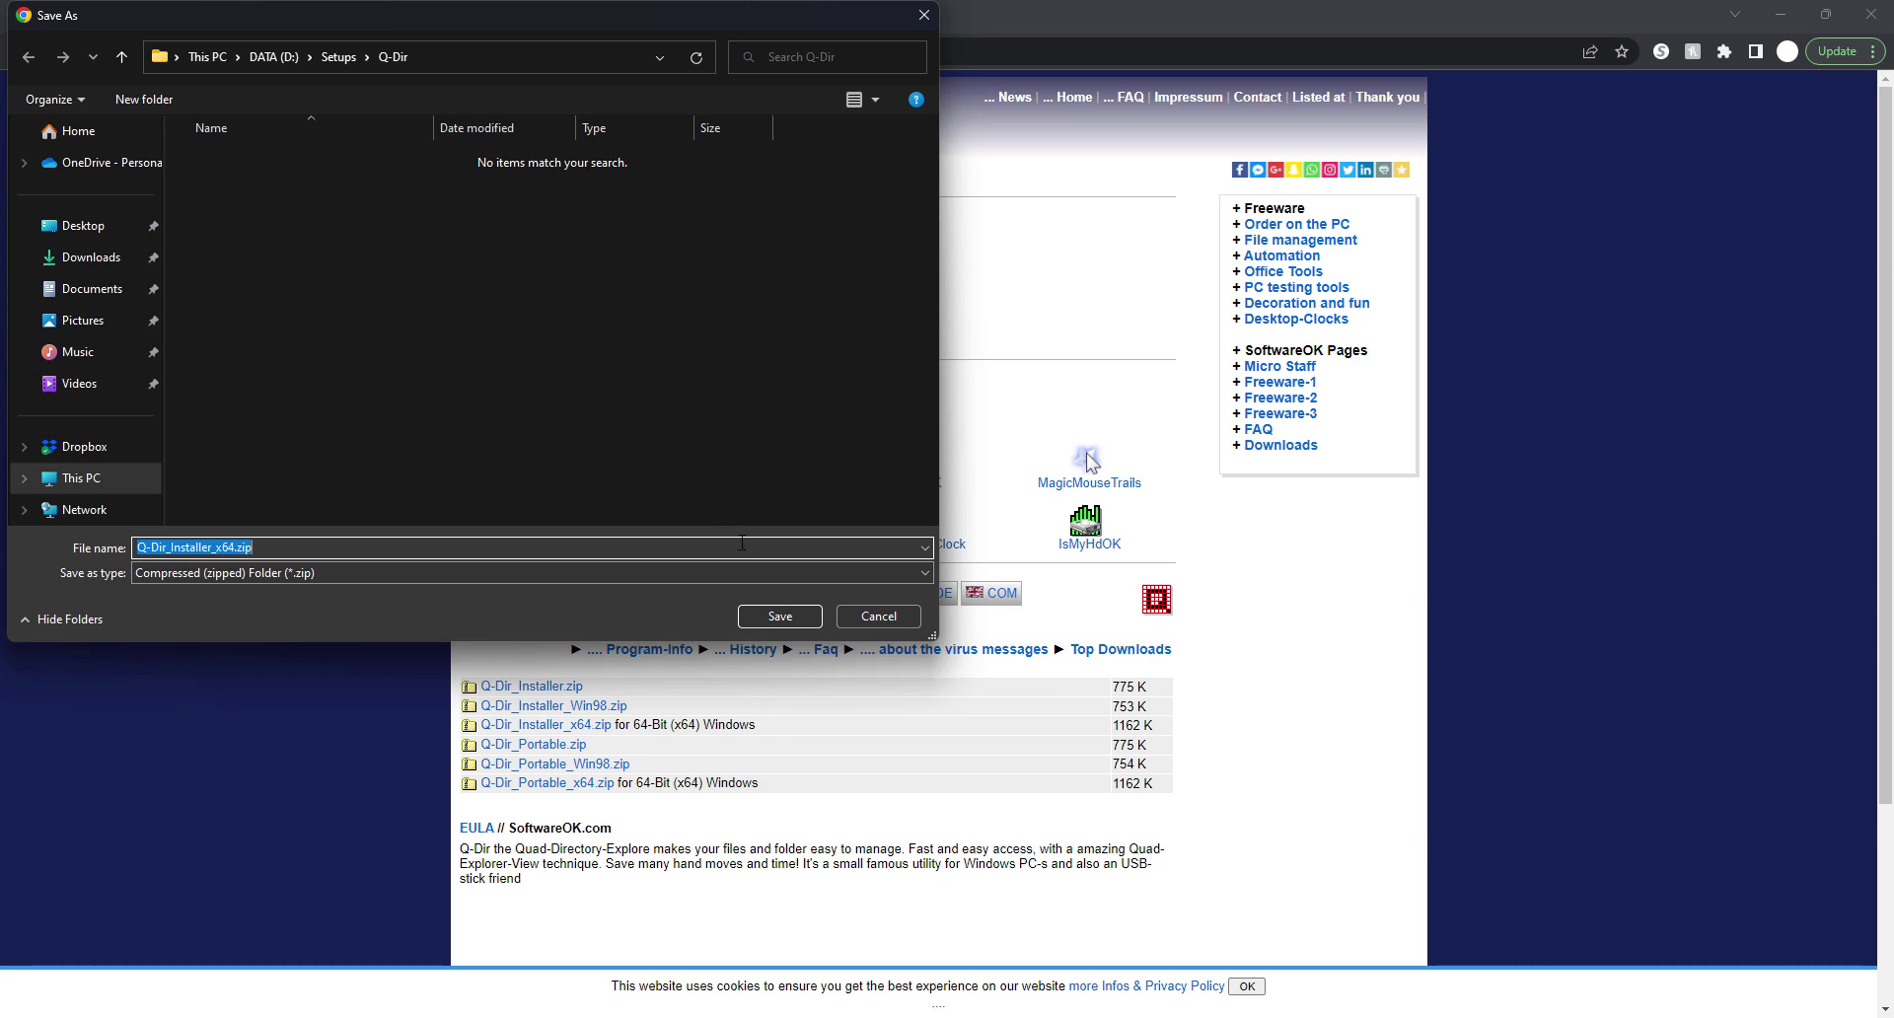
{"action": "left_click", "coordinate": [778, 614]}
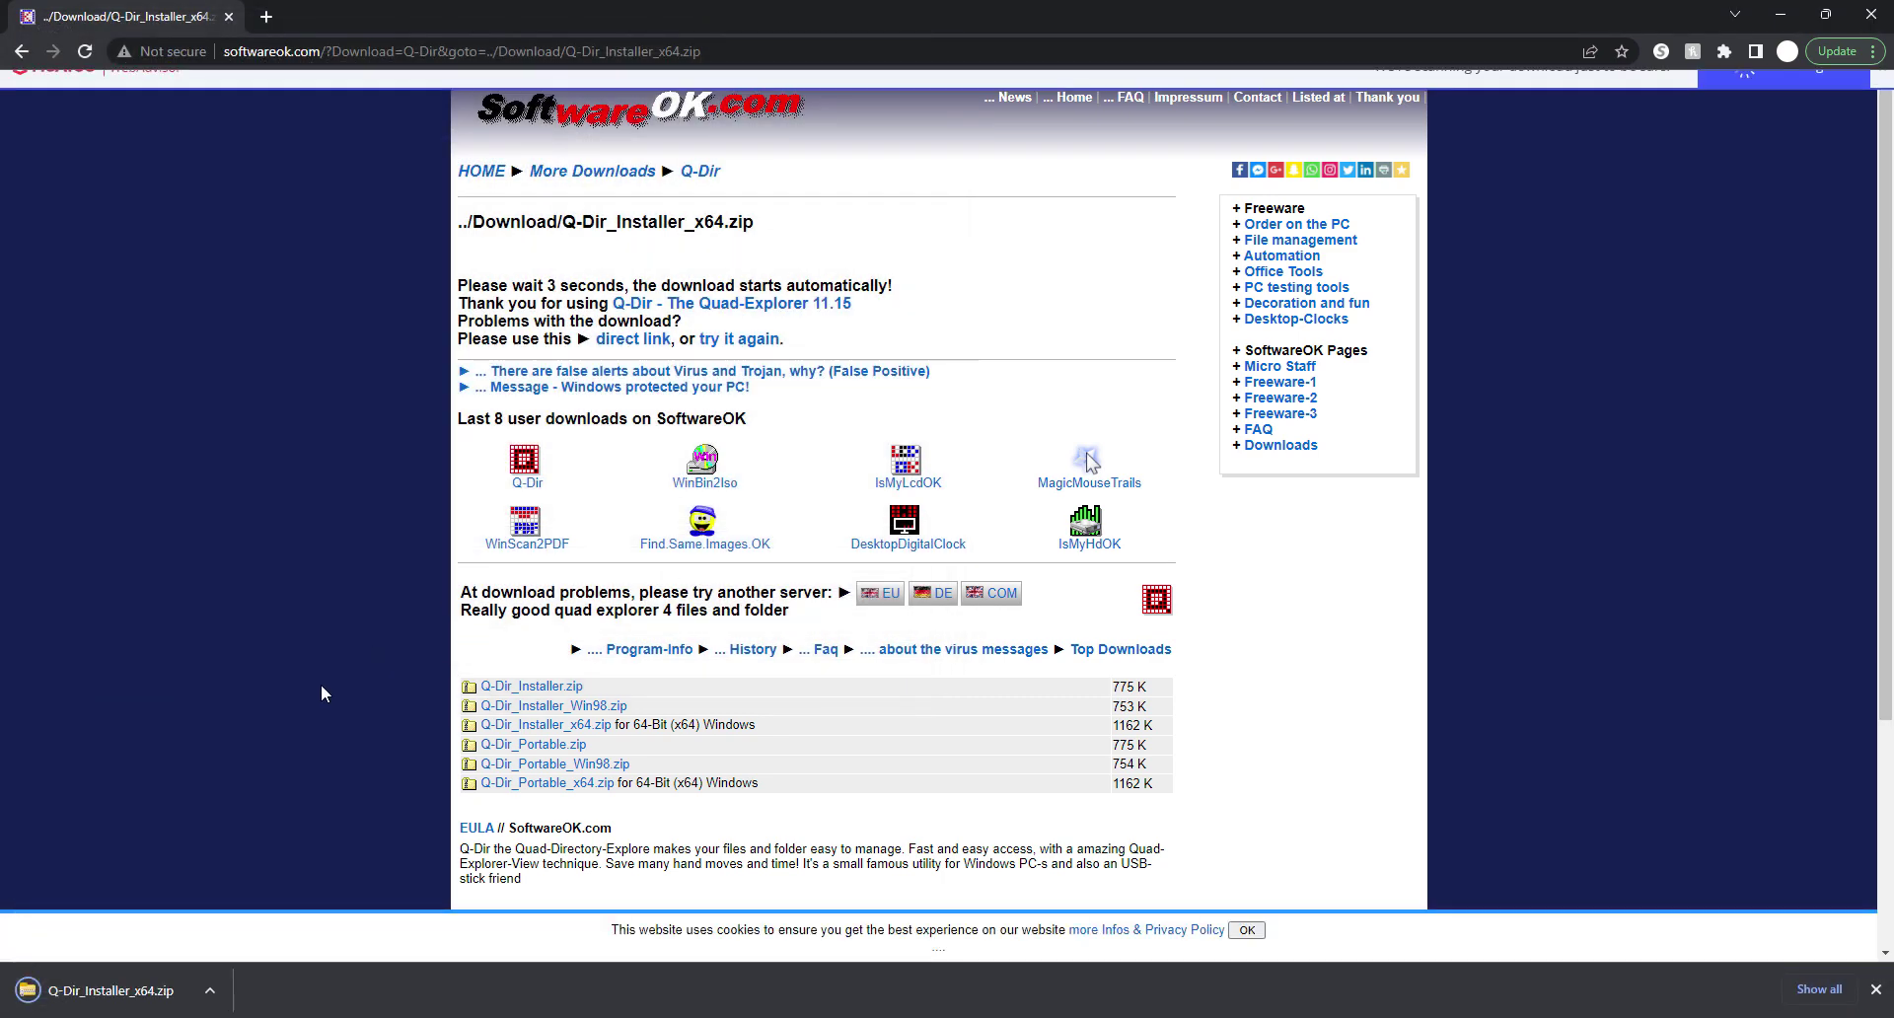
Open the downloaded archive and run Q-Dir_Installer_x64.exe
{"action": "left_click", "coordinate": [147, 995]}
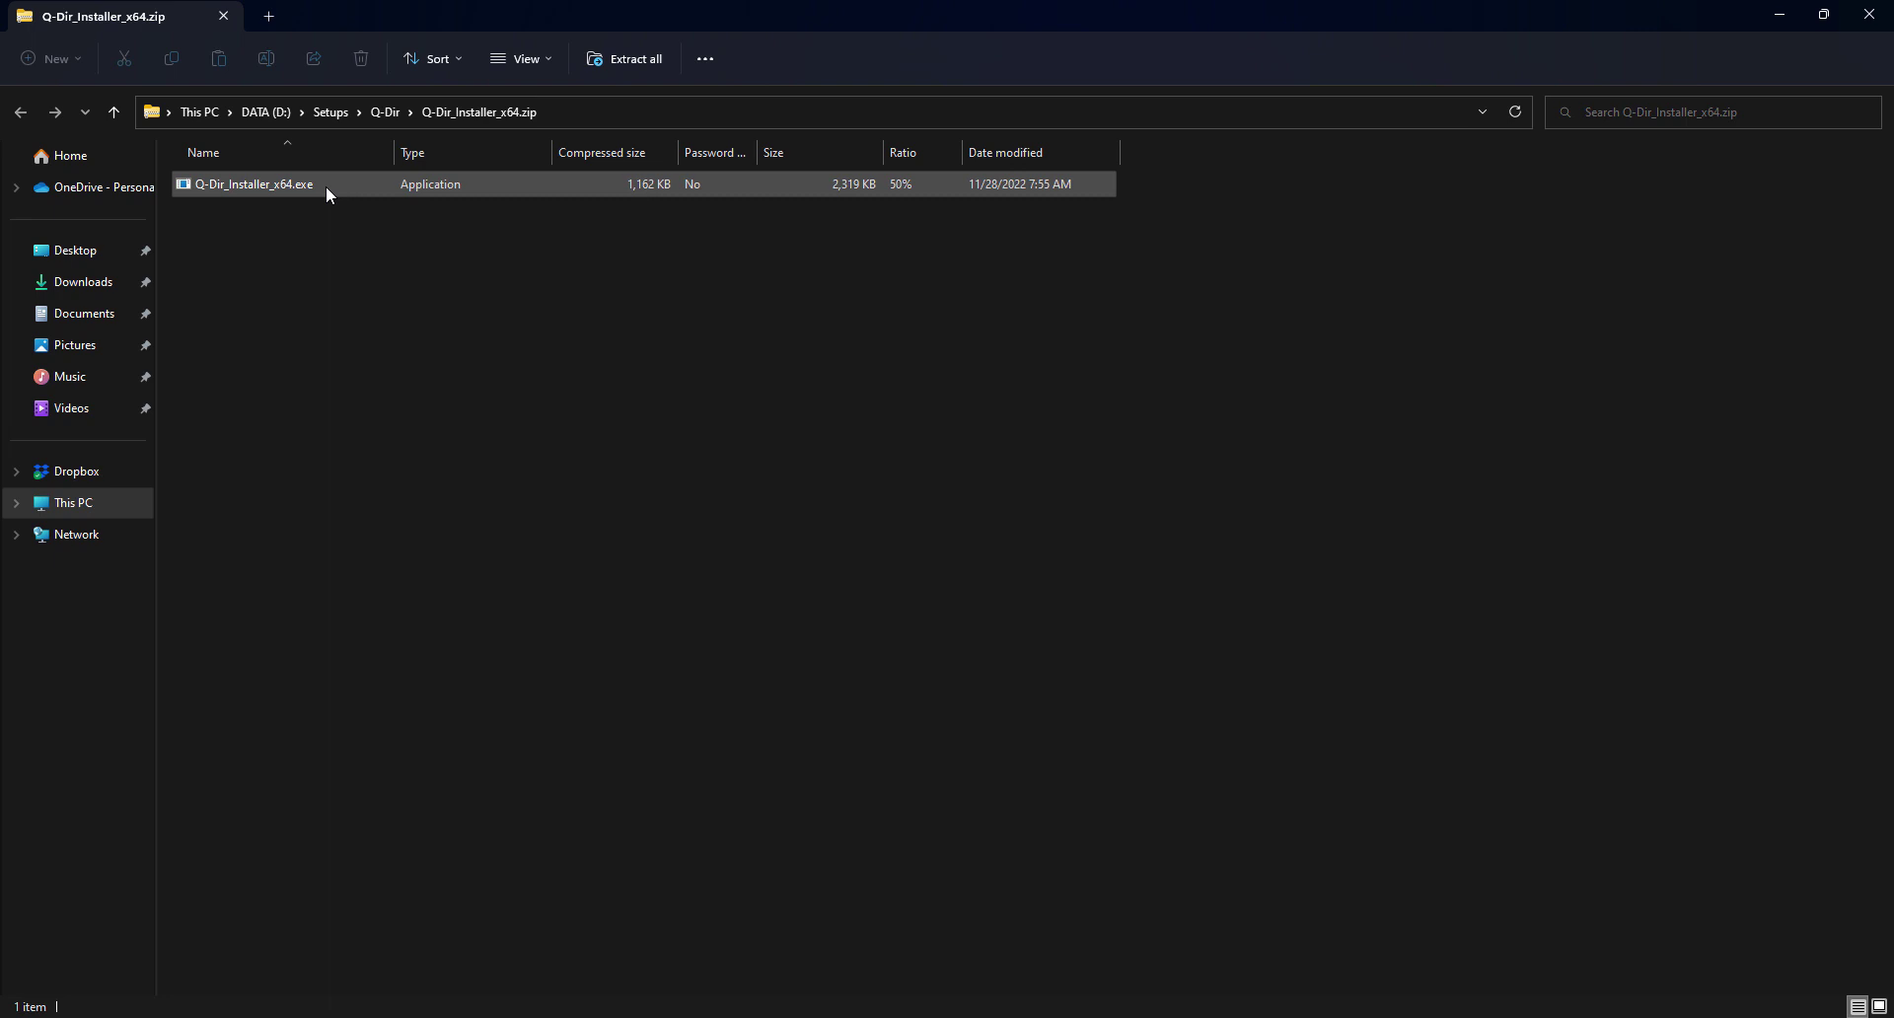
{"action": "left_click", "coordinate": [325, 186]}
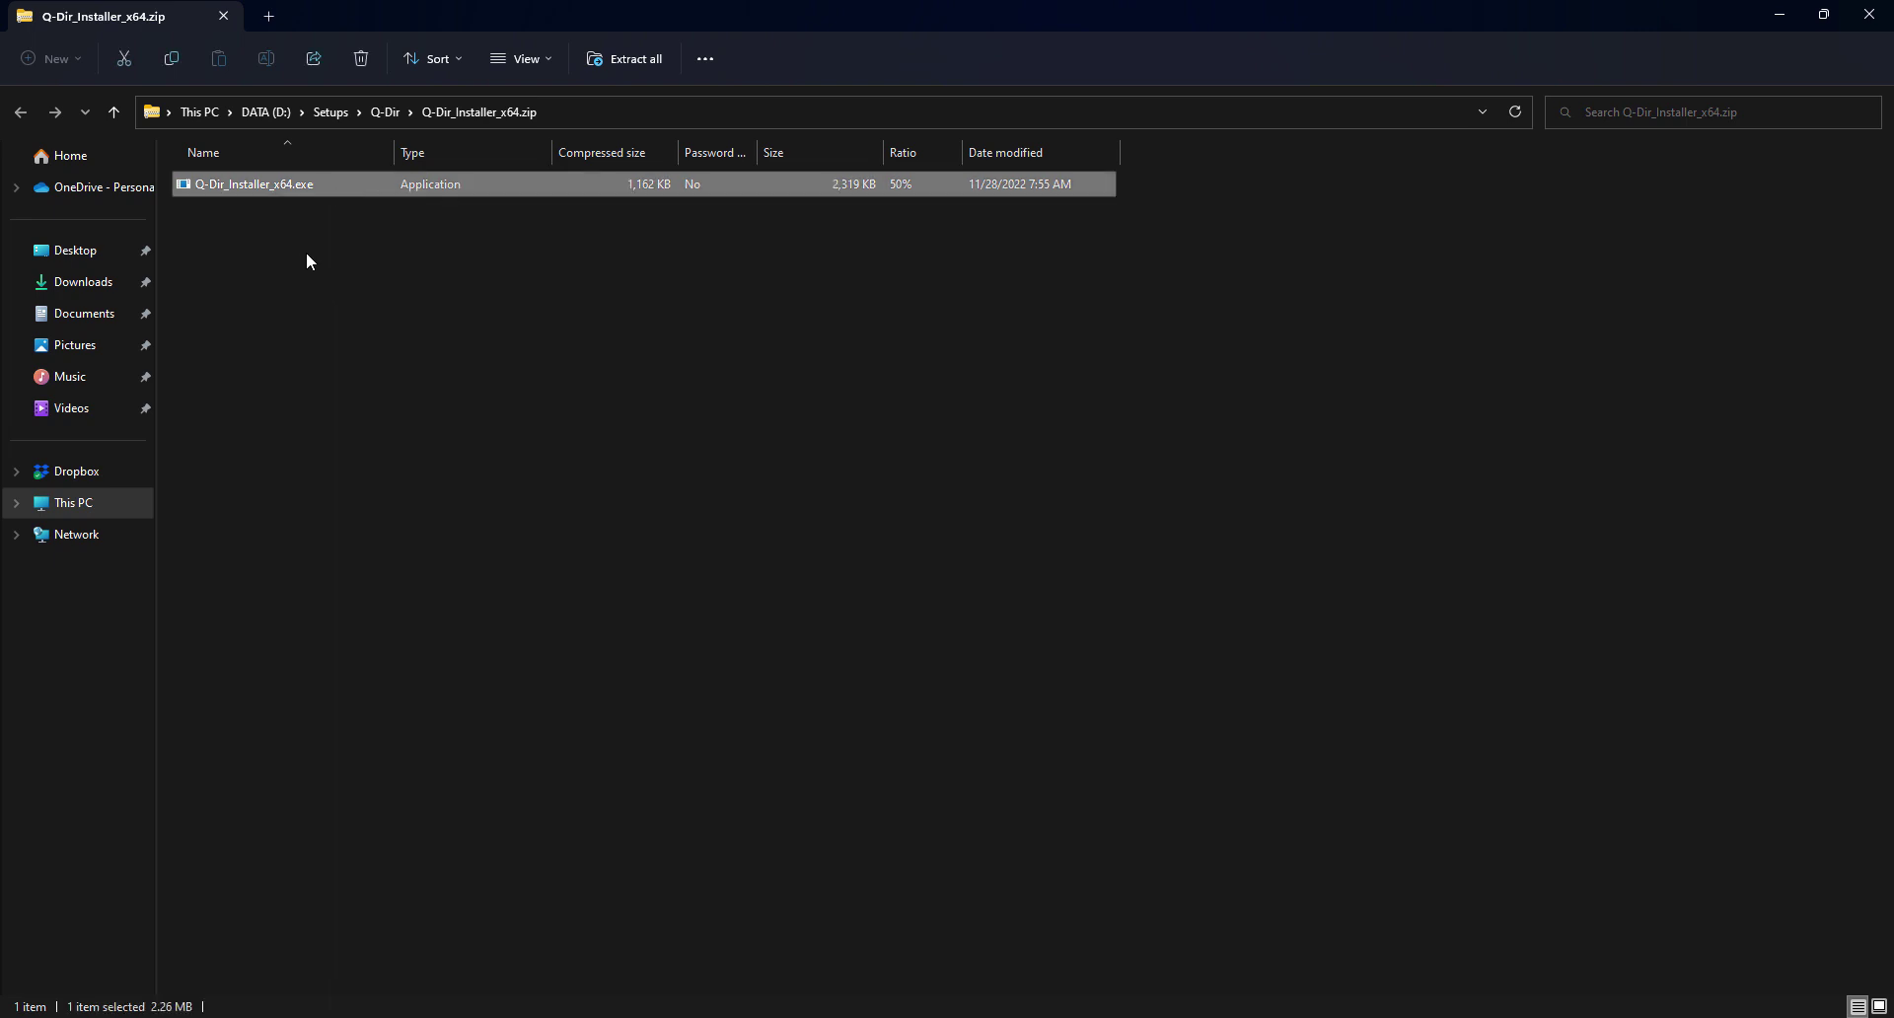
{"action": "double_click", "coordinate": [284, 190]}
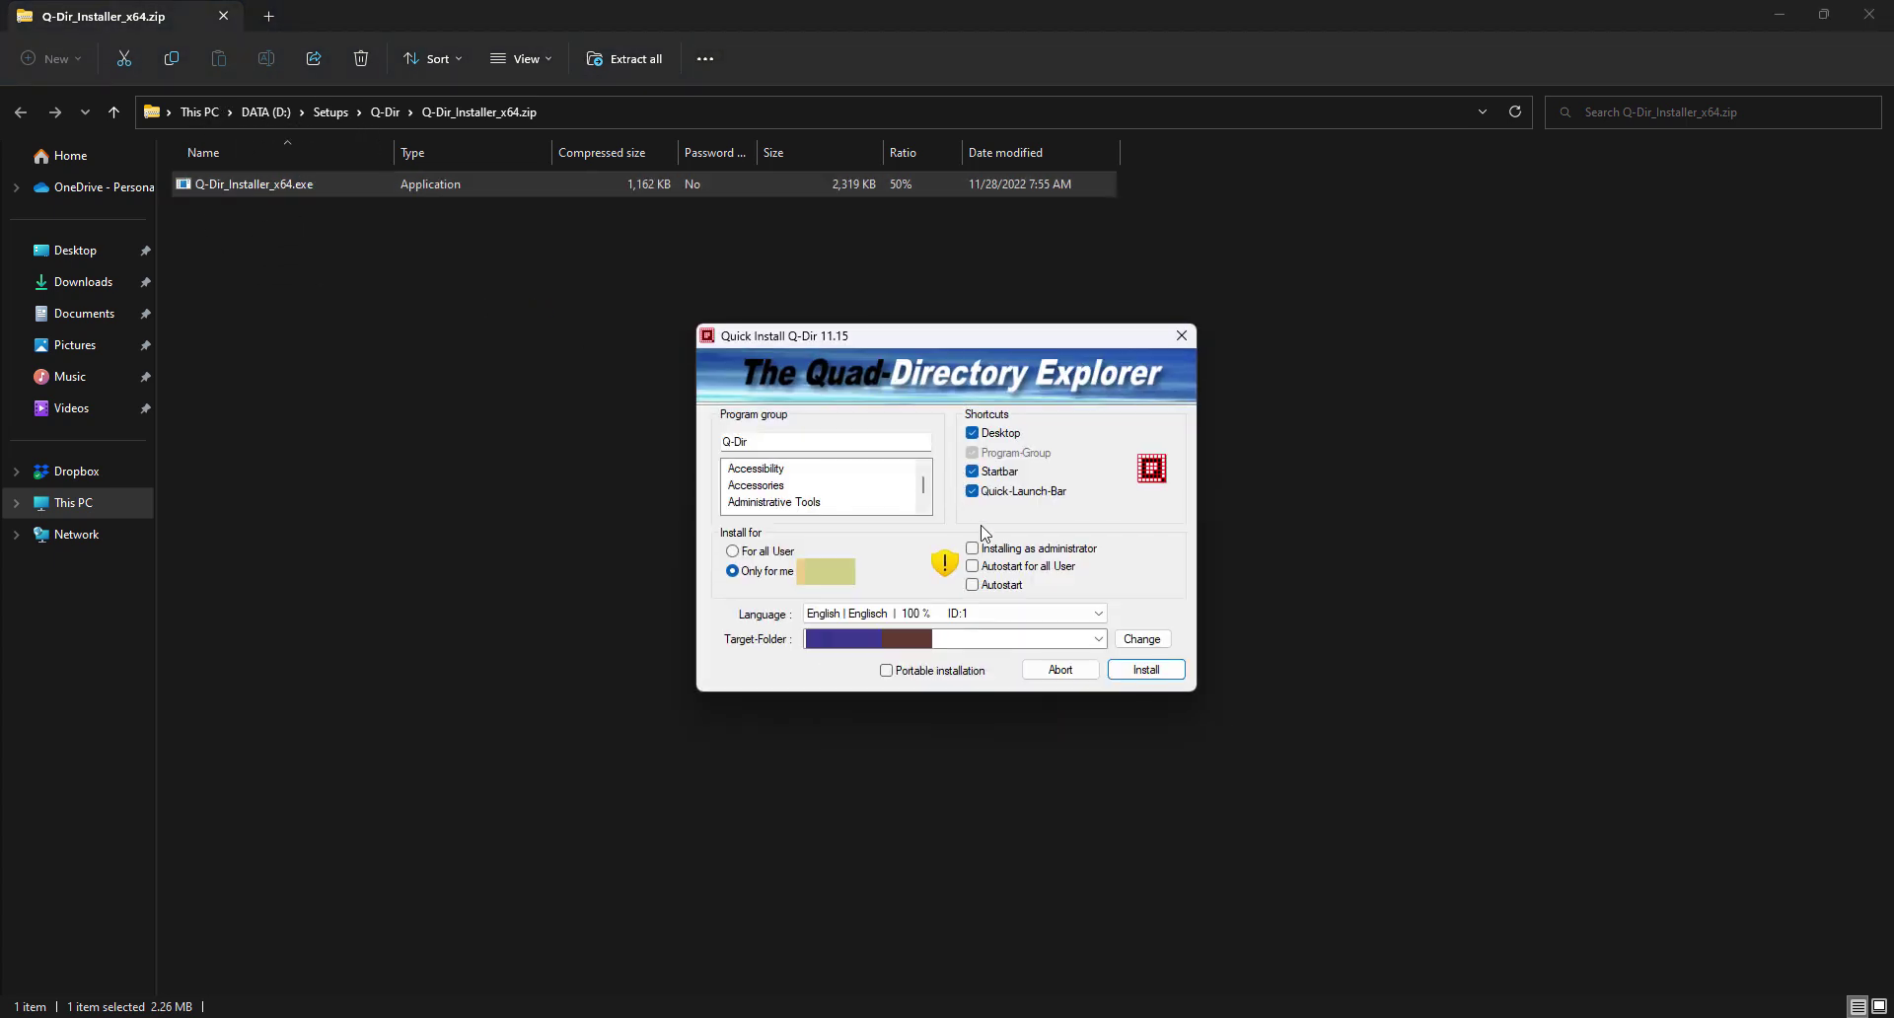
Install Q-Dir with the desktop shortcut but without the Startbar and Quick-Launch-Bar shortcuts, accepting the license agreement
{"action": "left_click", "coordinate": [974, 434]}
{"action": "left_click", "coordinate": [972, 433]}
{"action": "left_click", "coordinate": [972, 472]}
{"action": "left_click", "coordinate": [973, 491]}
{"action": "left_click", "coordinate": [1160, 671]}
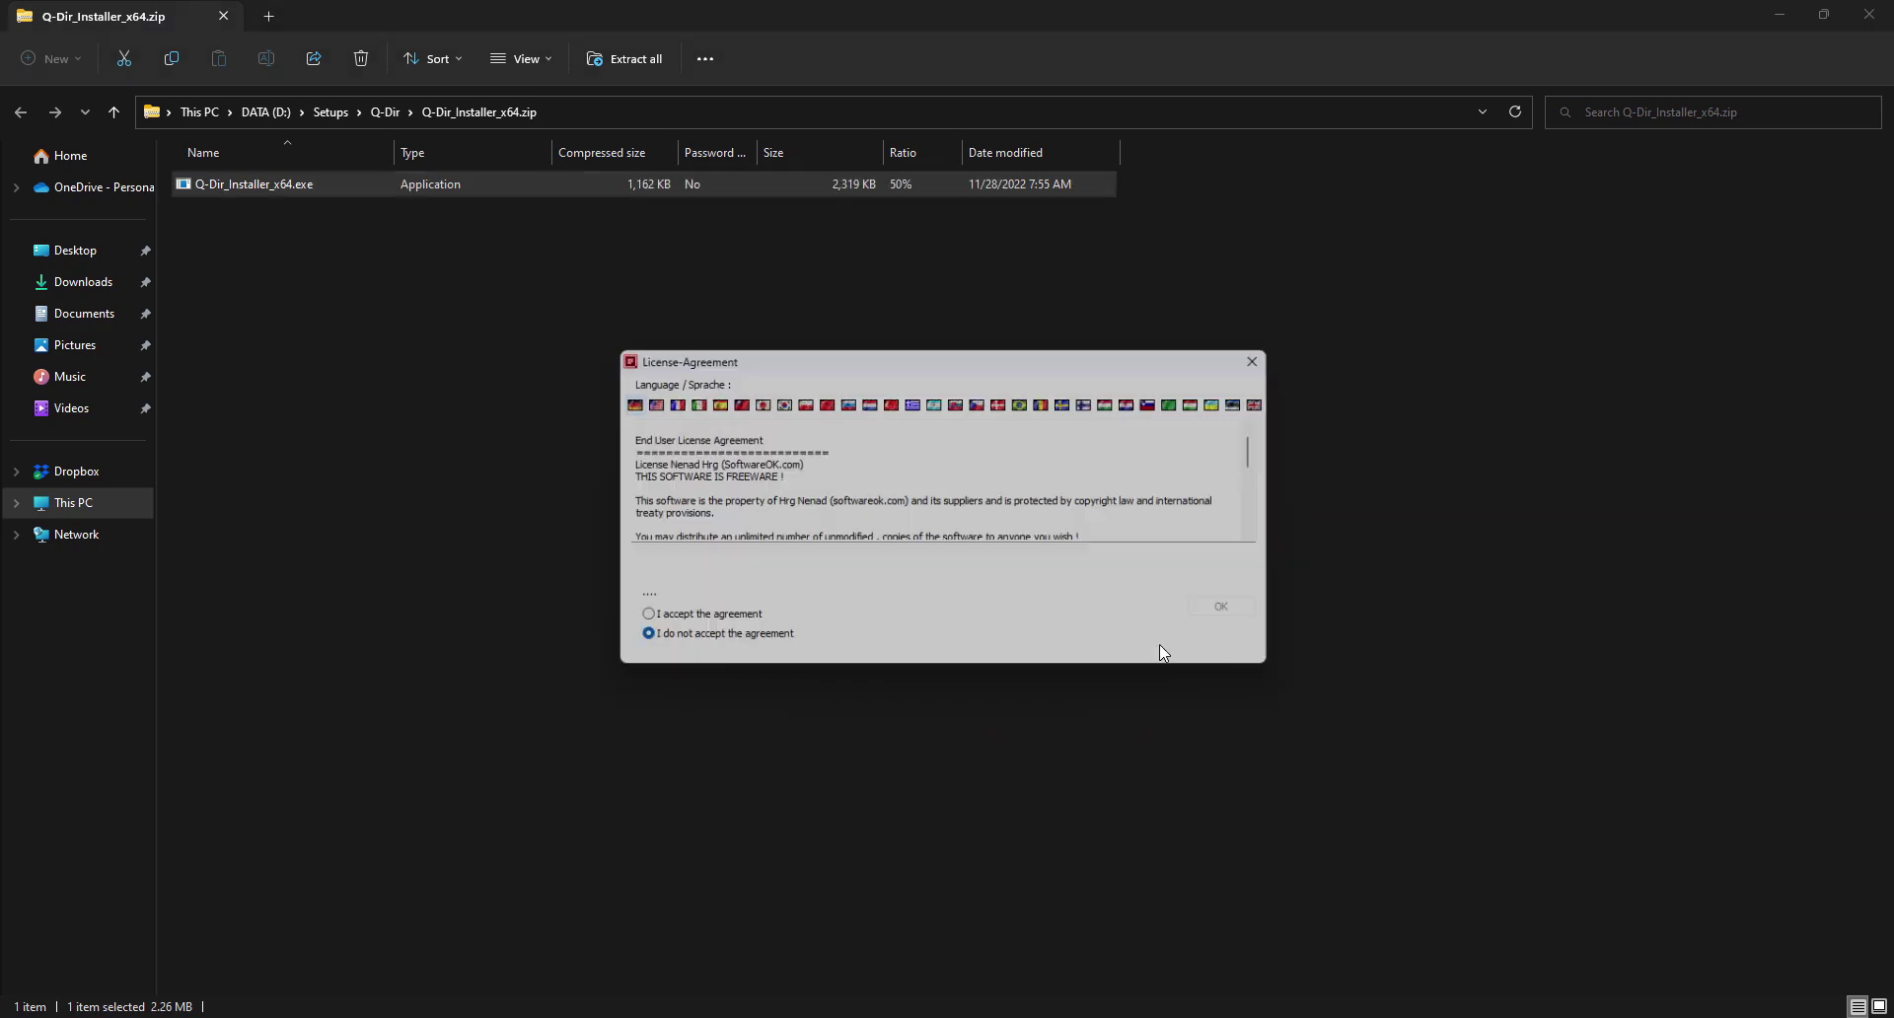
{"action": "left_click", "coordinate": [659, 623]}
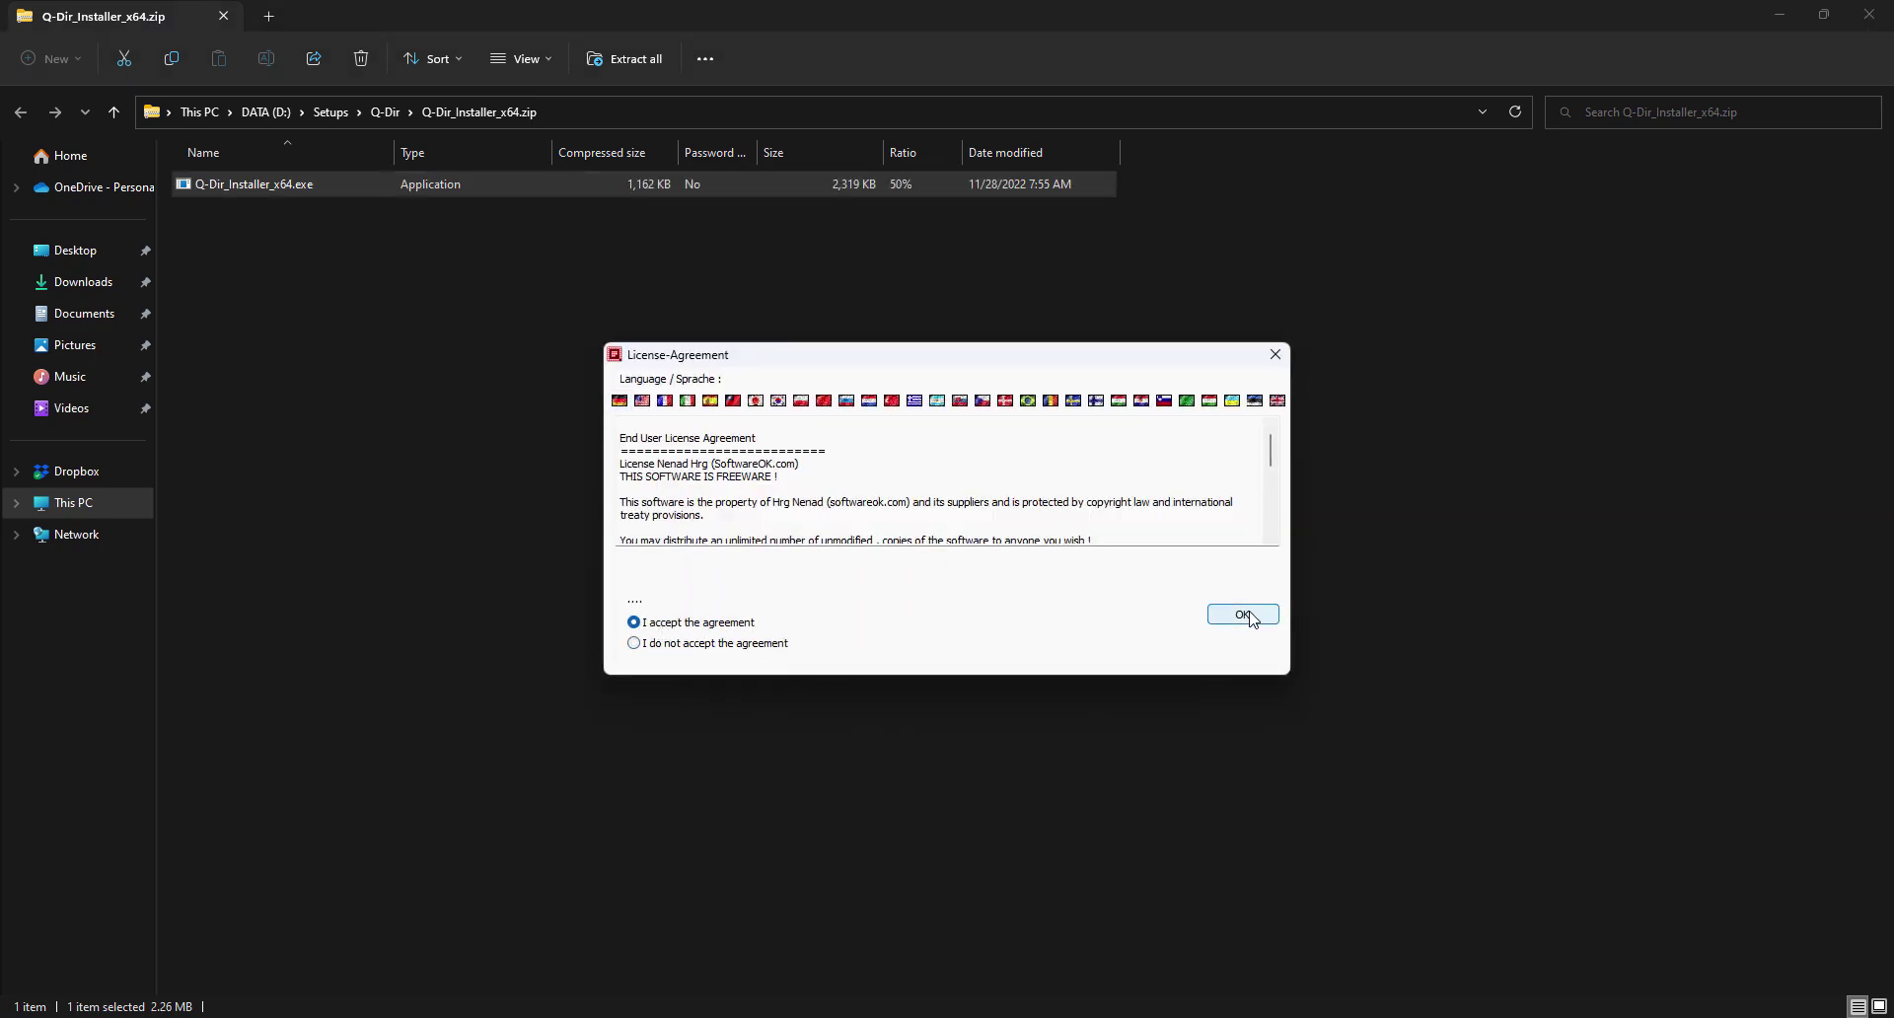
{"action": "left_click", "coordinate": [1260, 613]}
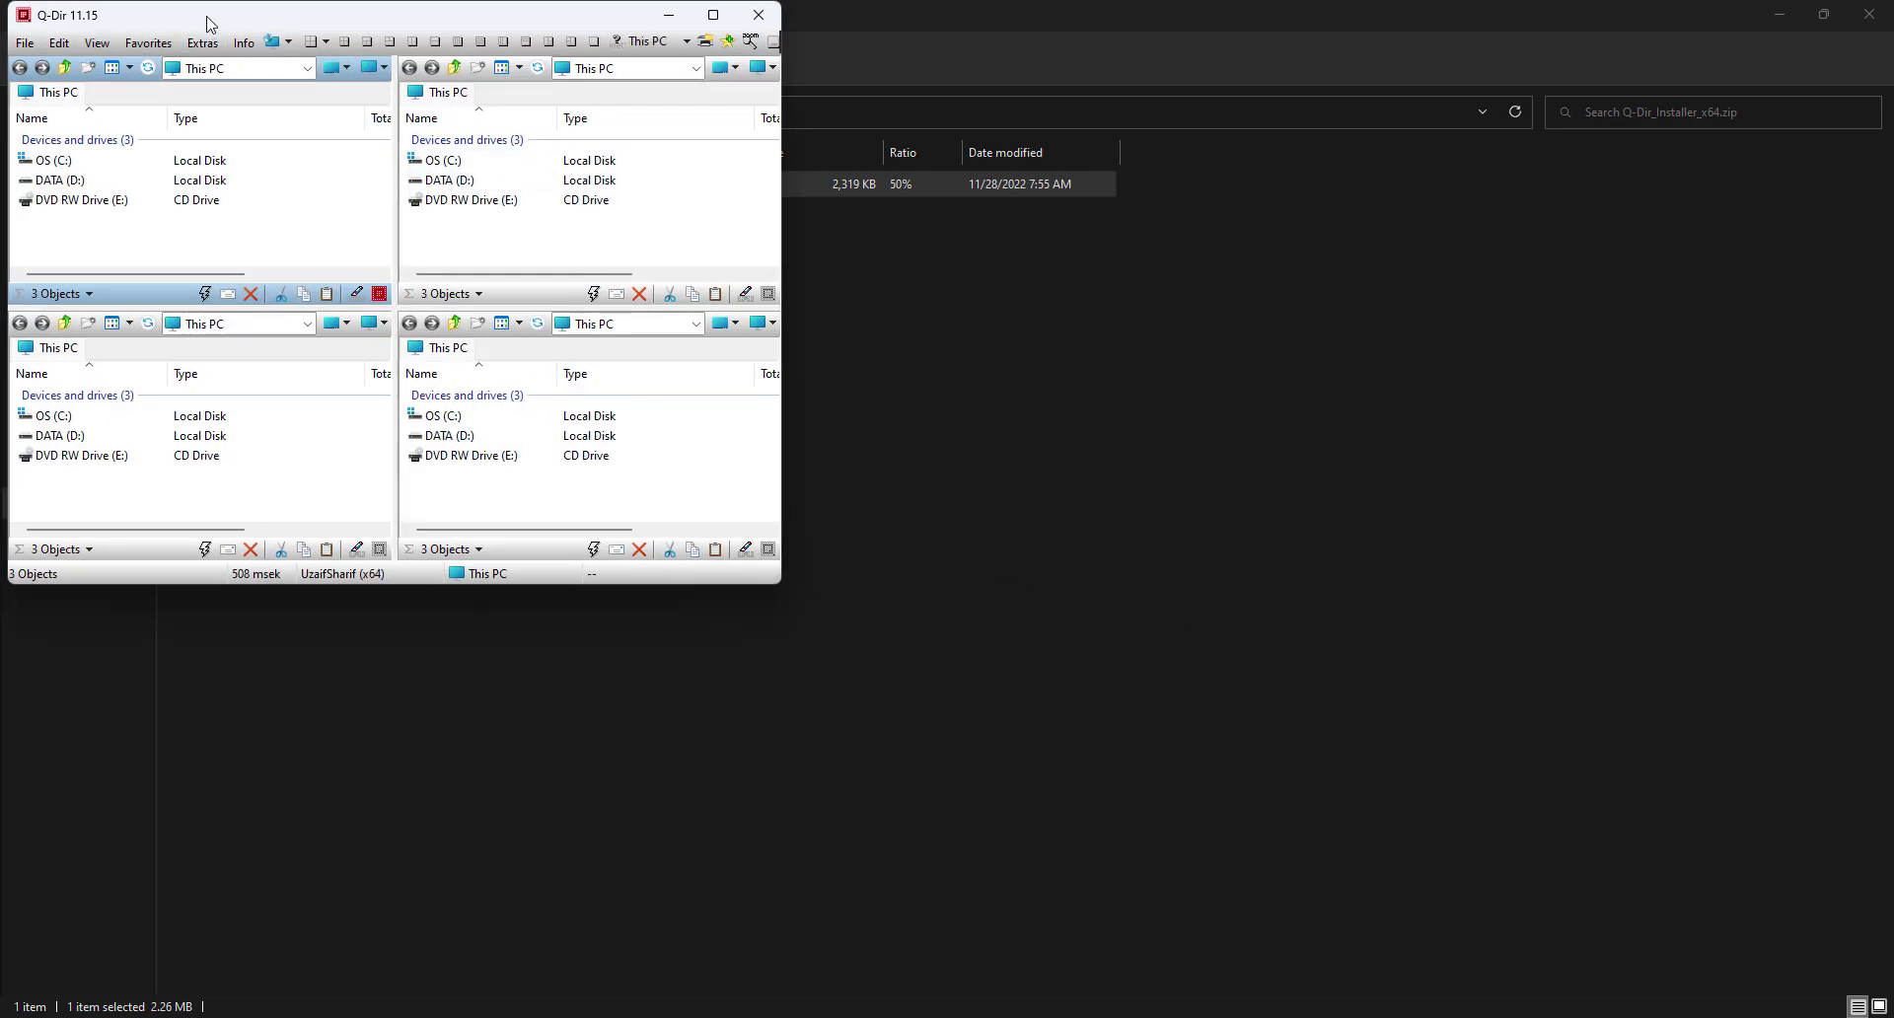
Minimize the archive folder and browser windows behind Q-Dir and maximize the Q-Dir window
{"action": "left_click_drag", "start_coordinate": [208, 17], "coordinate": [724, 240]}
{"action": "left_click", "coordinate": [1779, 20]}
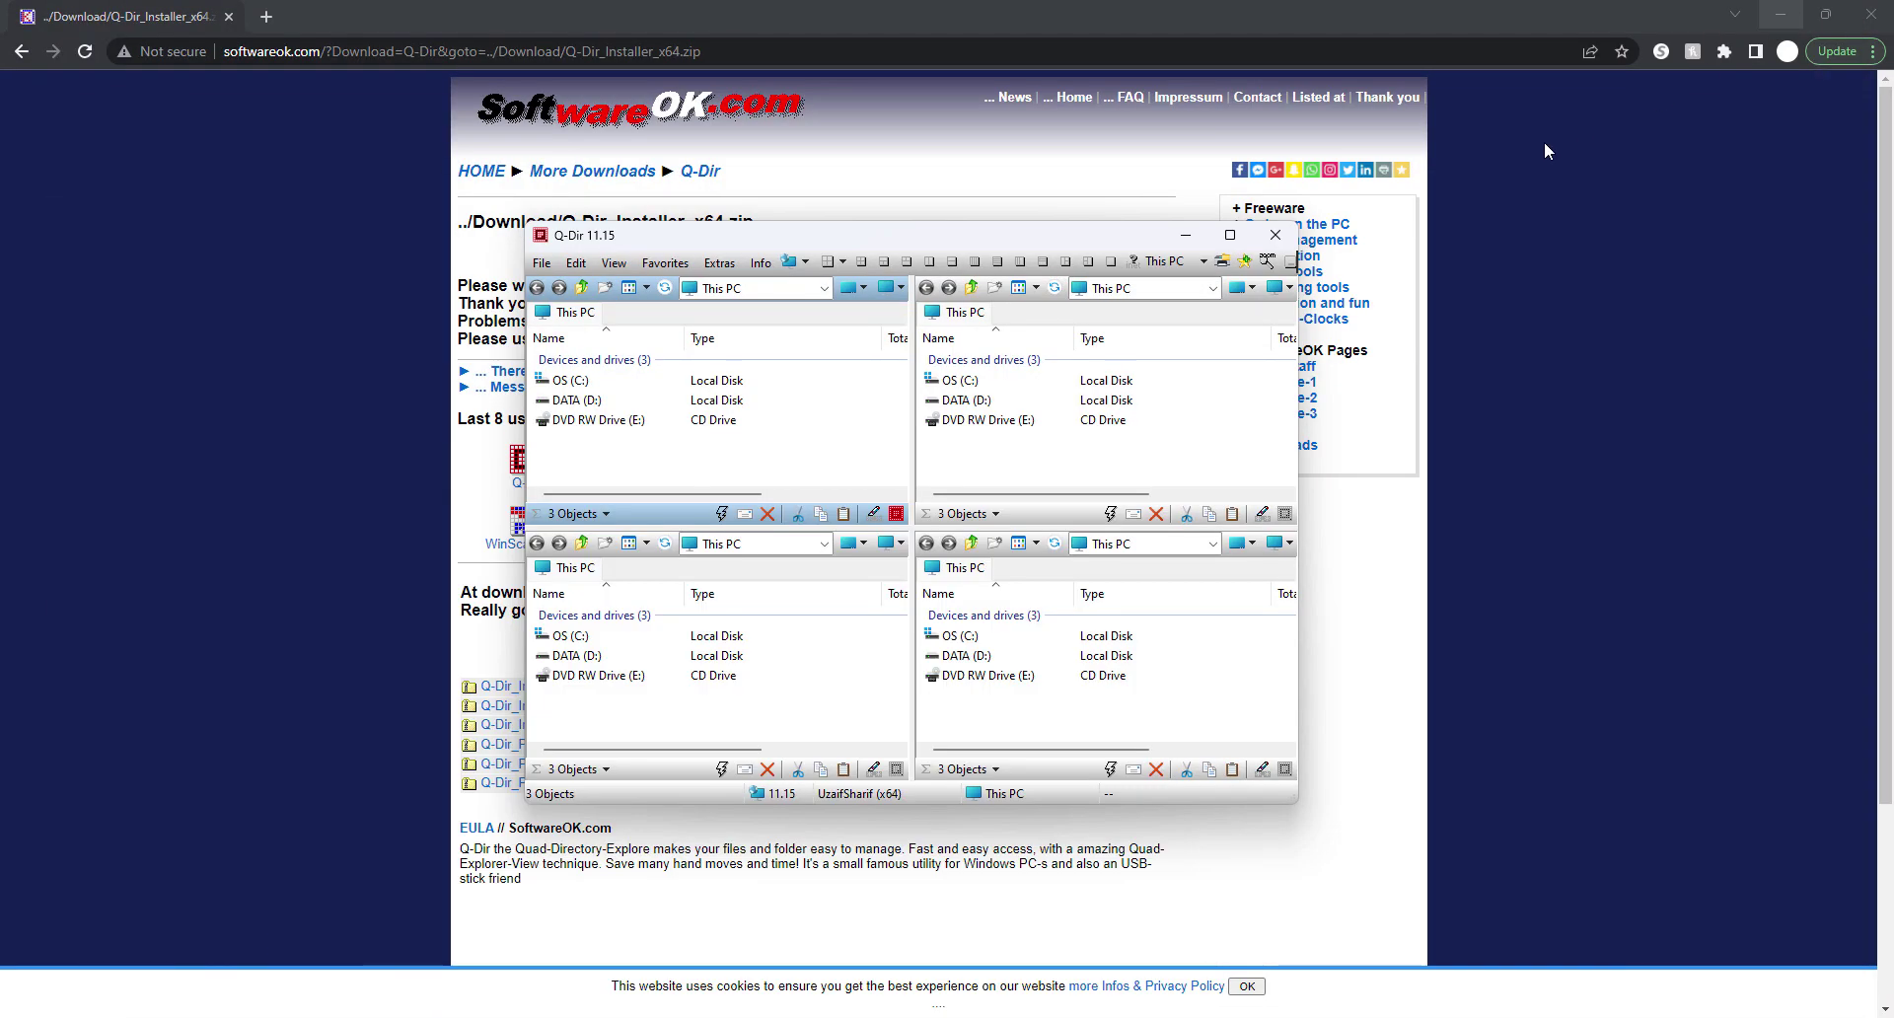
{"action": "left_click", "coordinate": [1780, 15]}
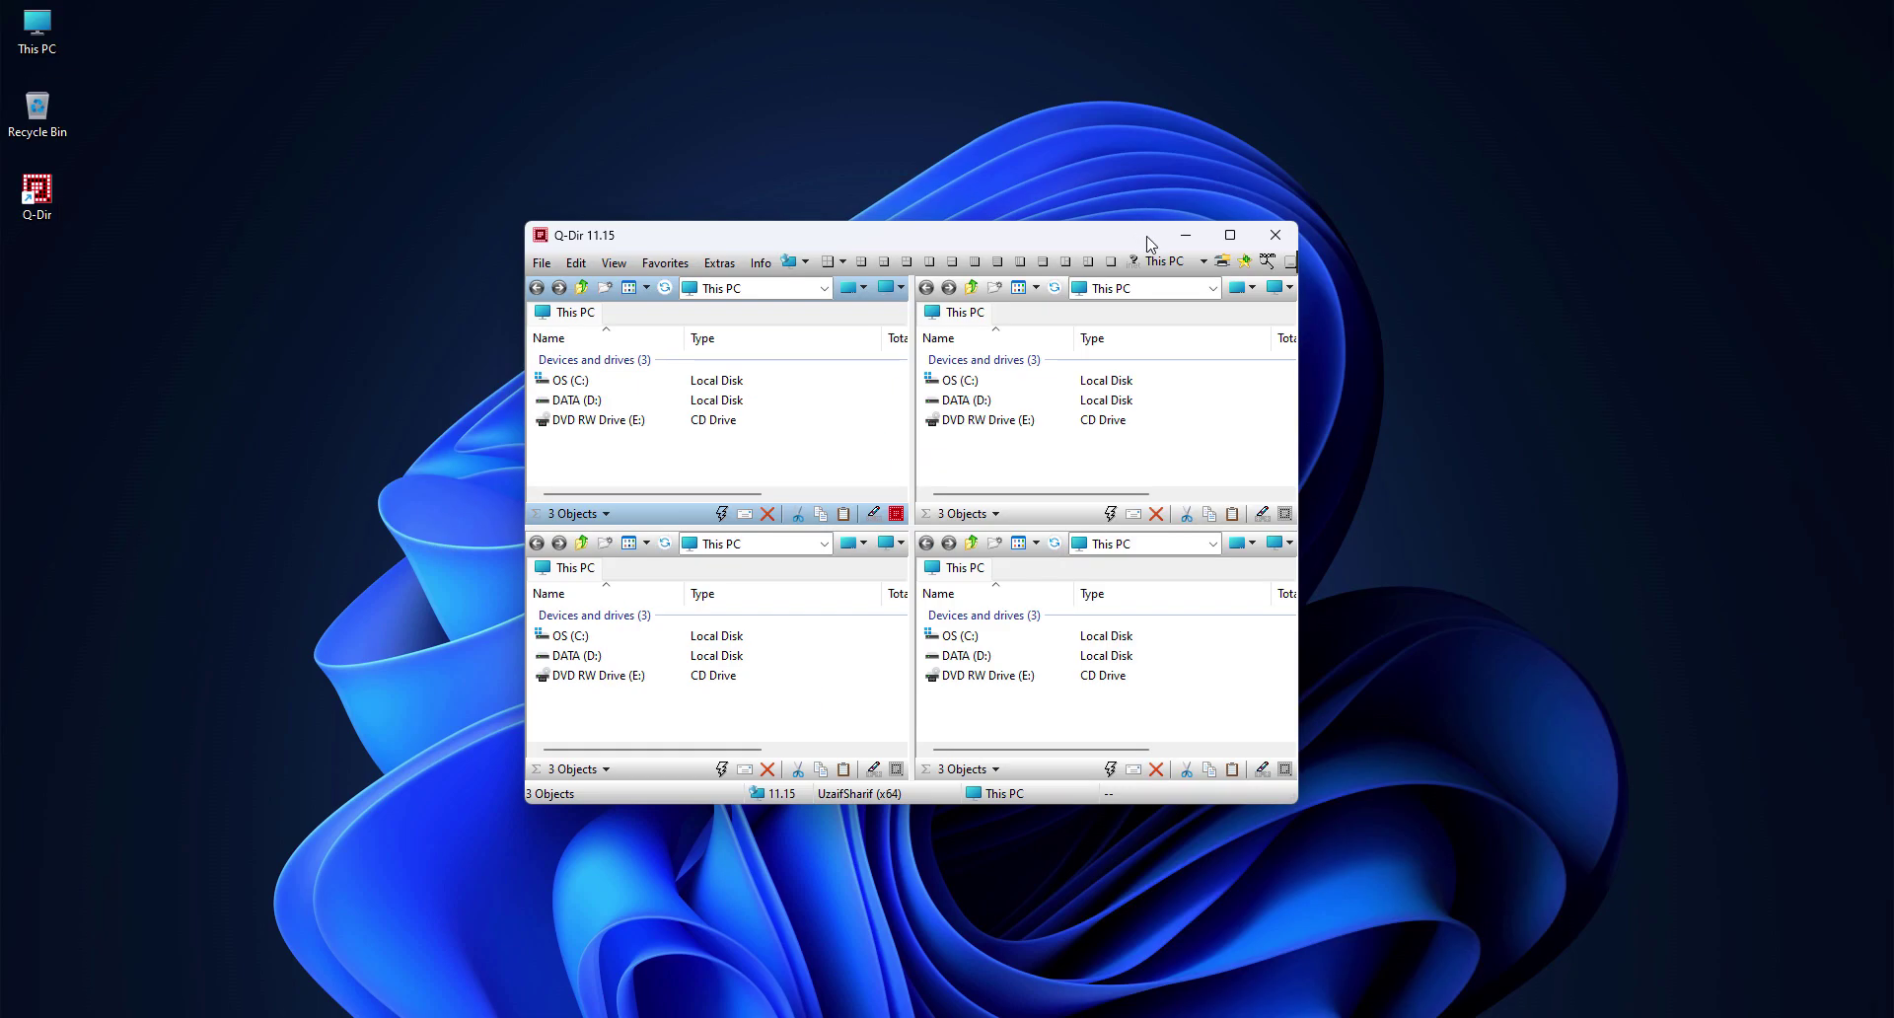
{"action": "mouse_move", "coordinate": [1228, 241]}
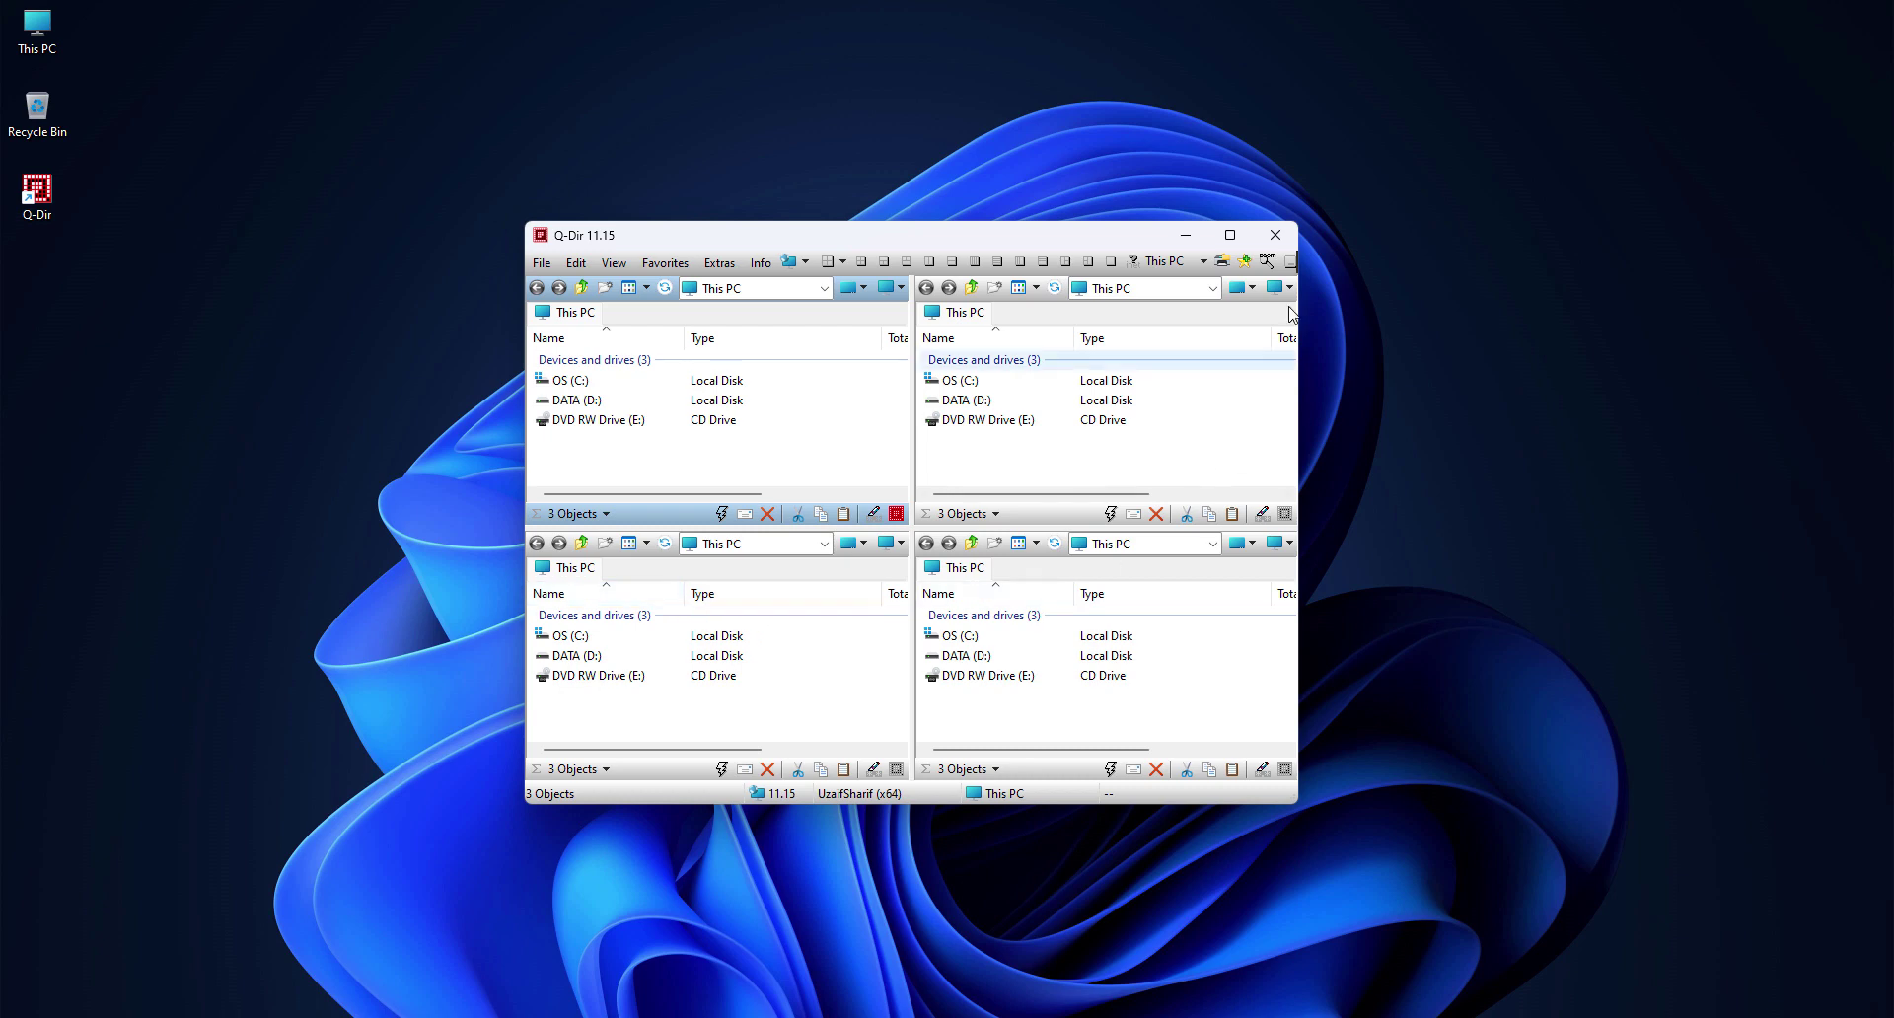
{"action": "left_click", "coordinate": [1233, 238]}
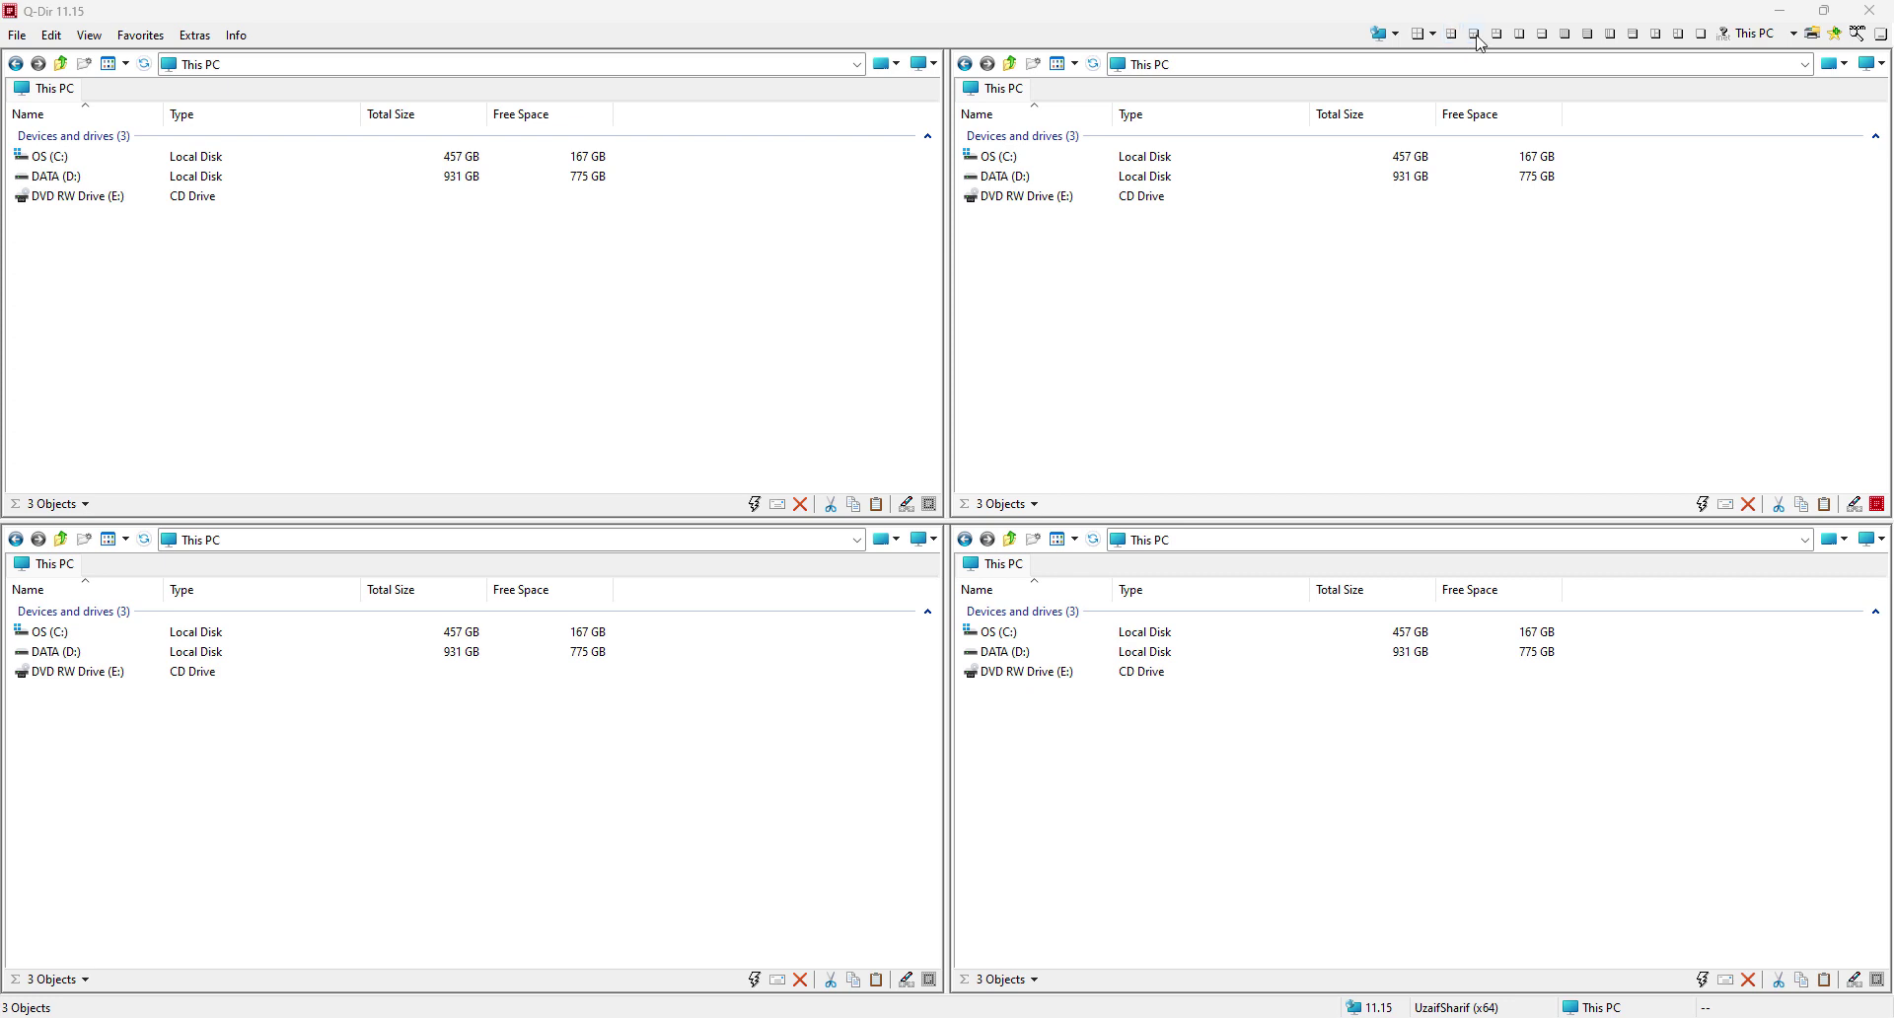
Try the three-pane, two-pane and four-pane vertical and horizontal tile layouts, and return to the two-by-two grid
{"action": "left_click", "coordinate": [1477, 36]}
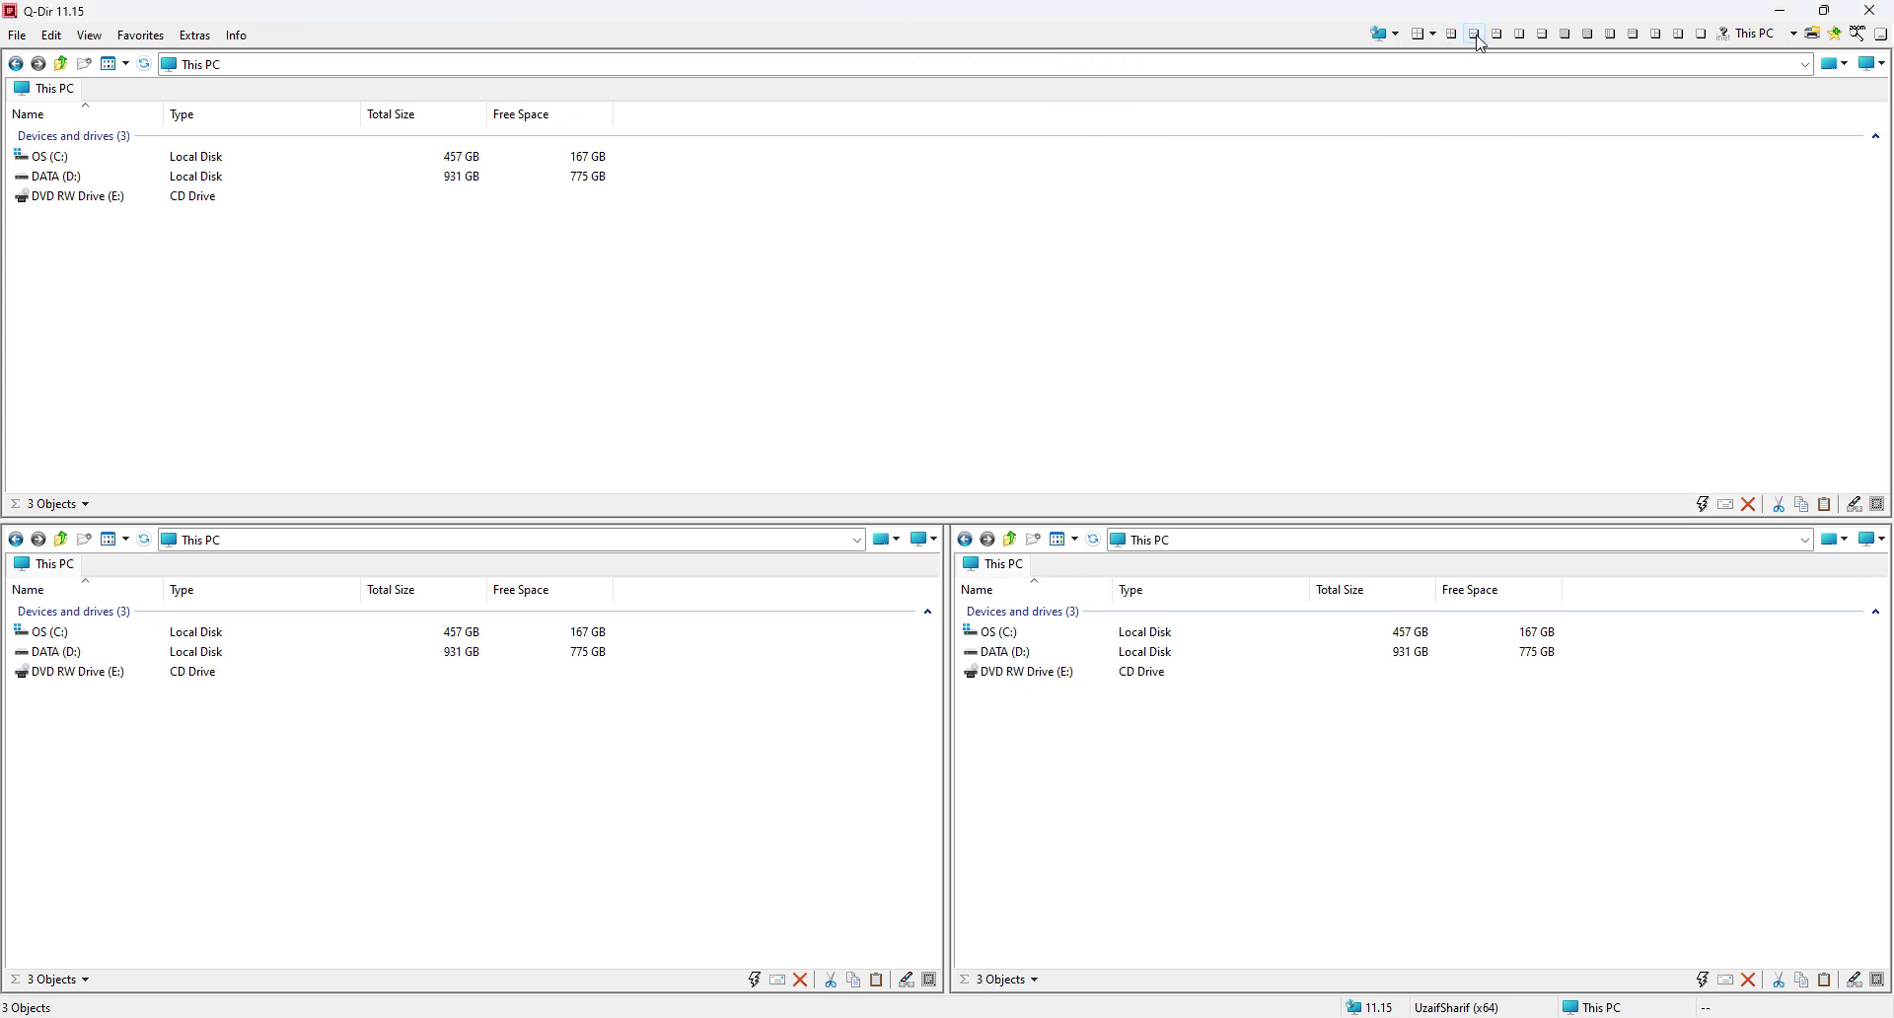
{"action": "left_click", "coordinate": [1499, 35]}
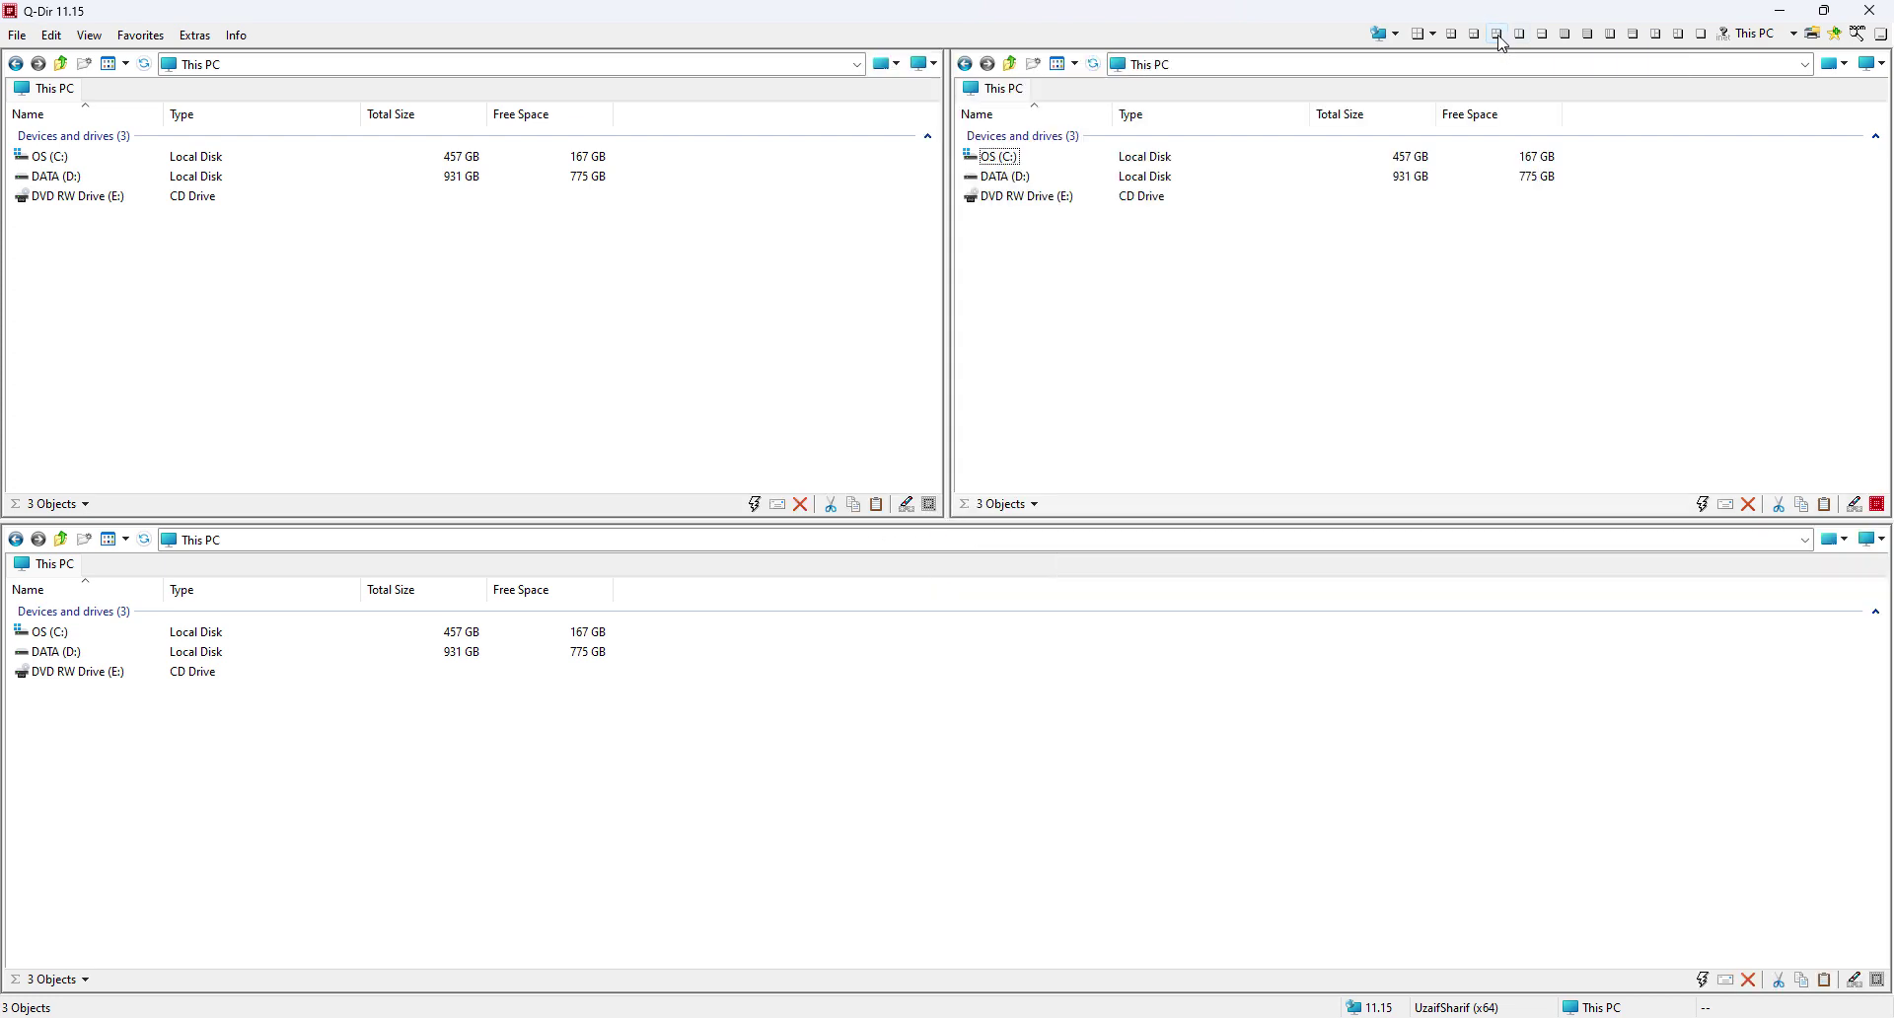
{"action": "left_click", "coordinate": [1521, 38]}
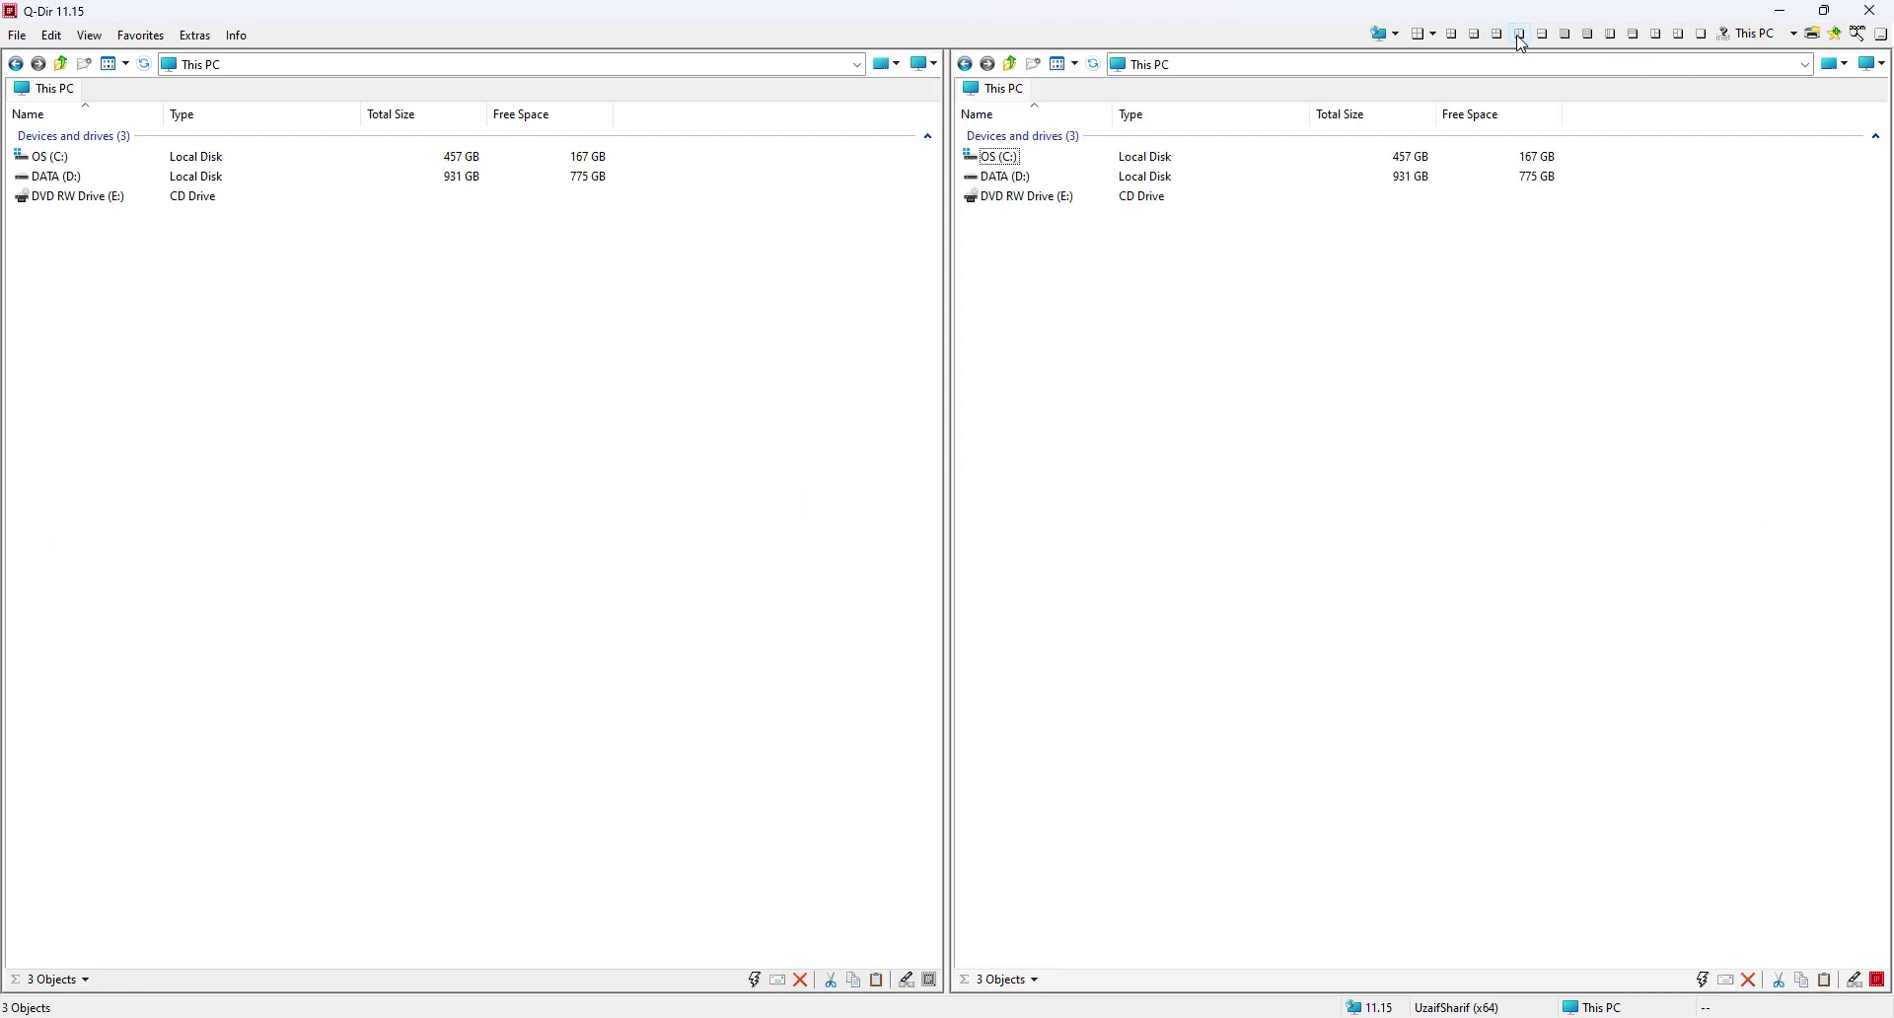
{"action": "left_click", "coordinate": [1545, 38]}
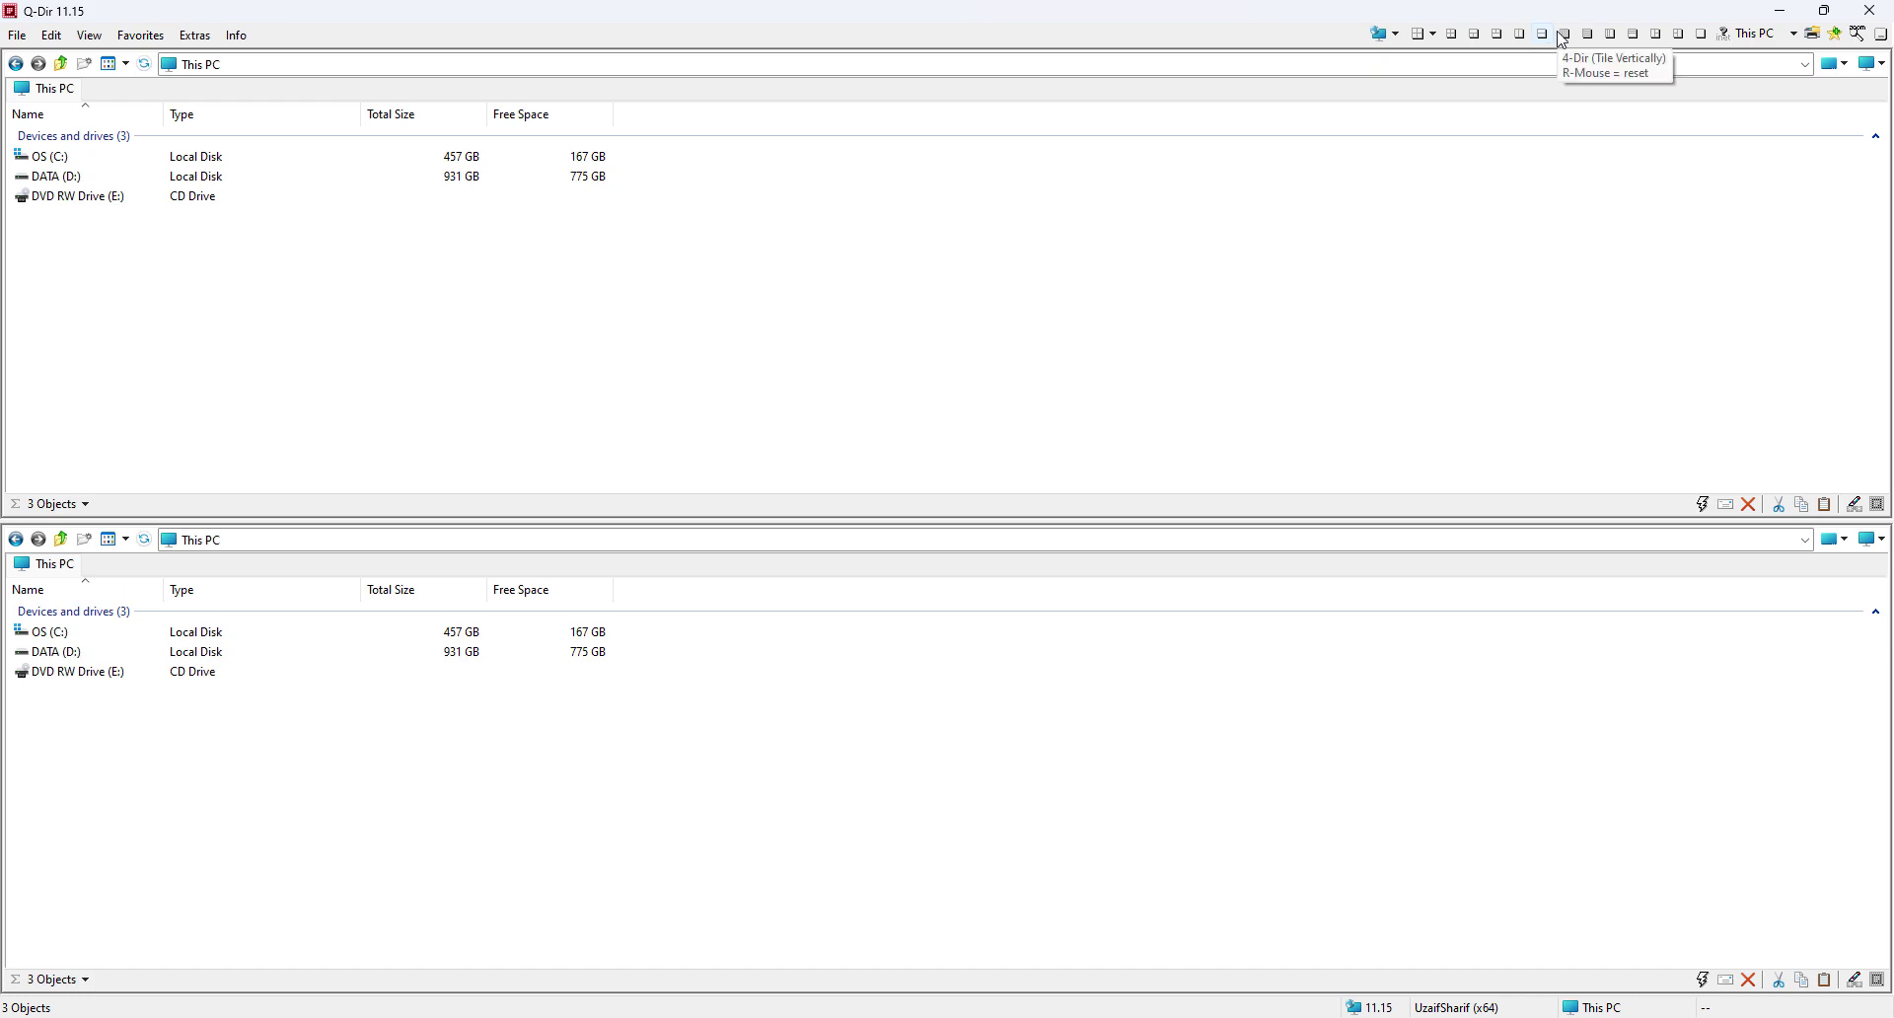
{"action": "left_click", "coordinate": [1566, 36]}
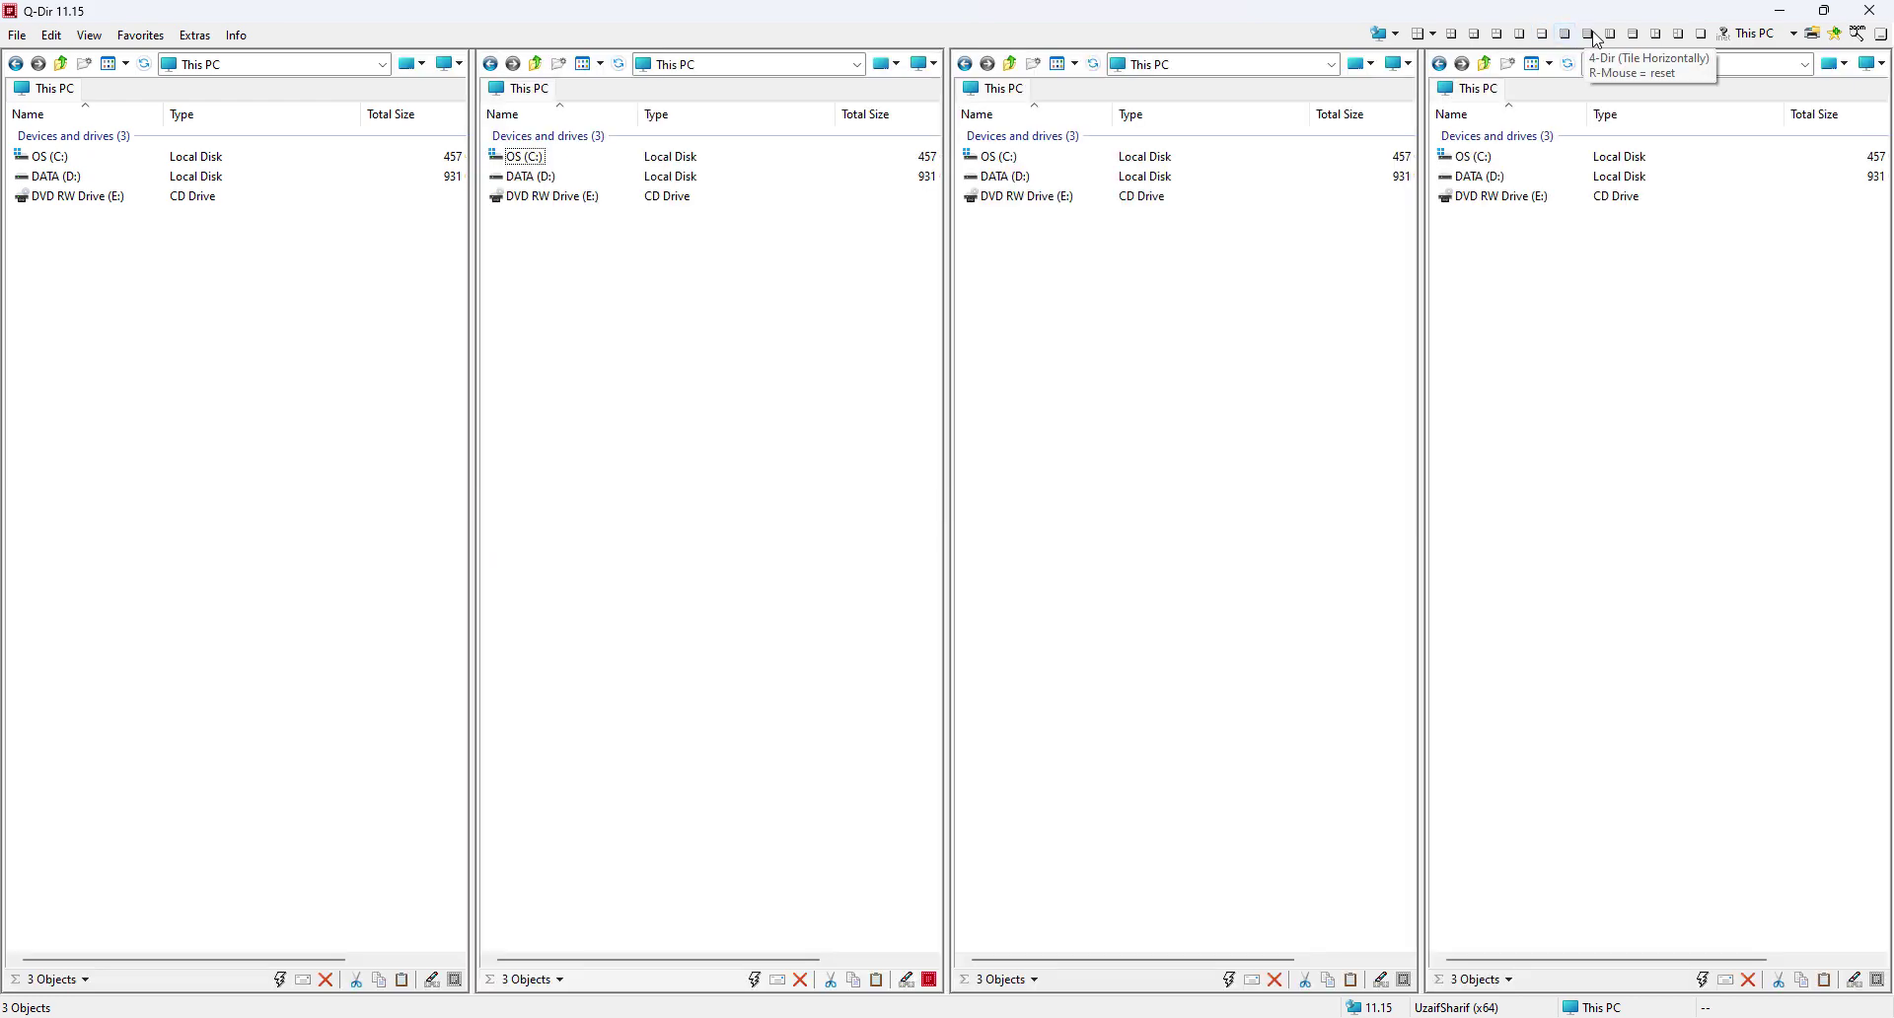
{"action": "left_click", "coordinate": [1589, 37]}
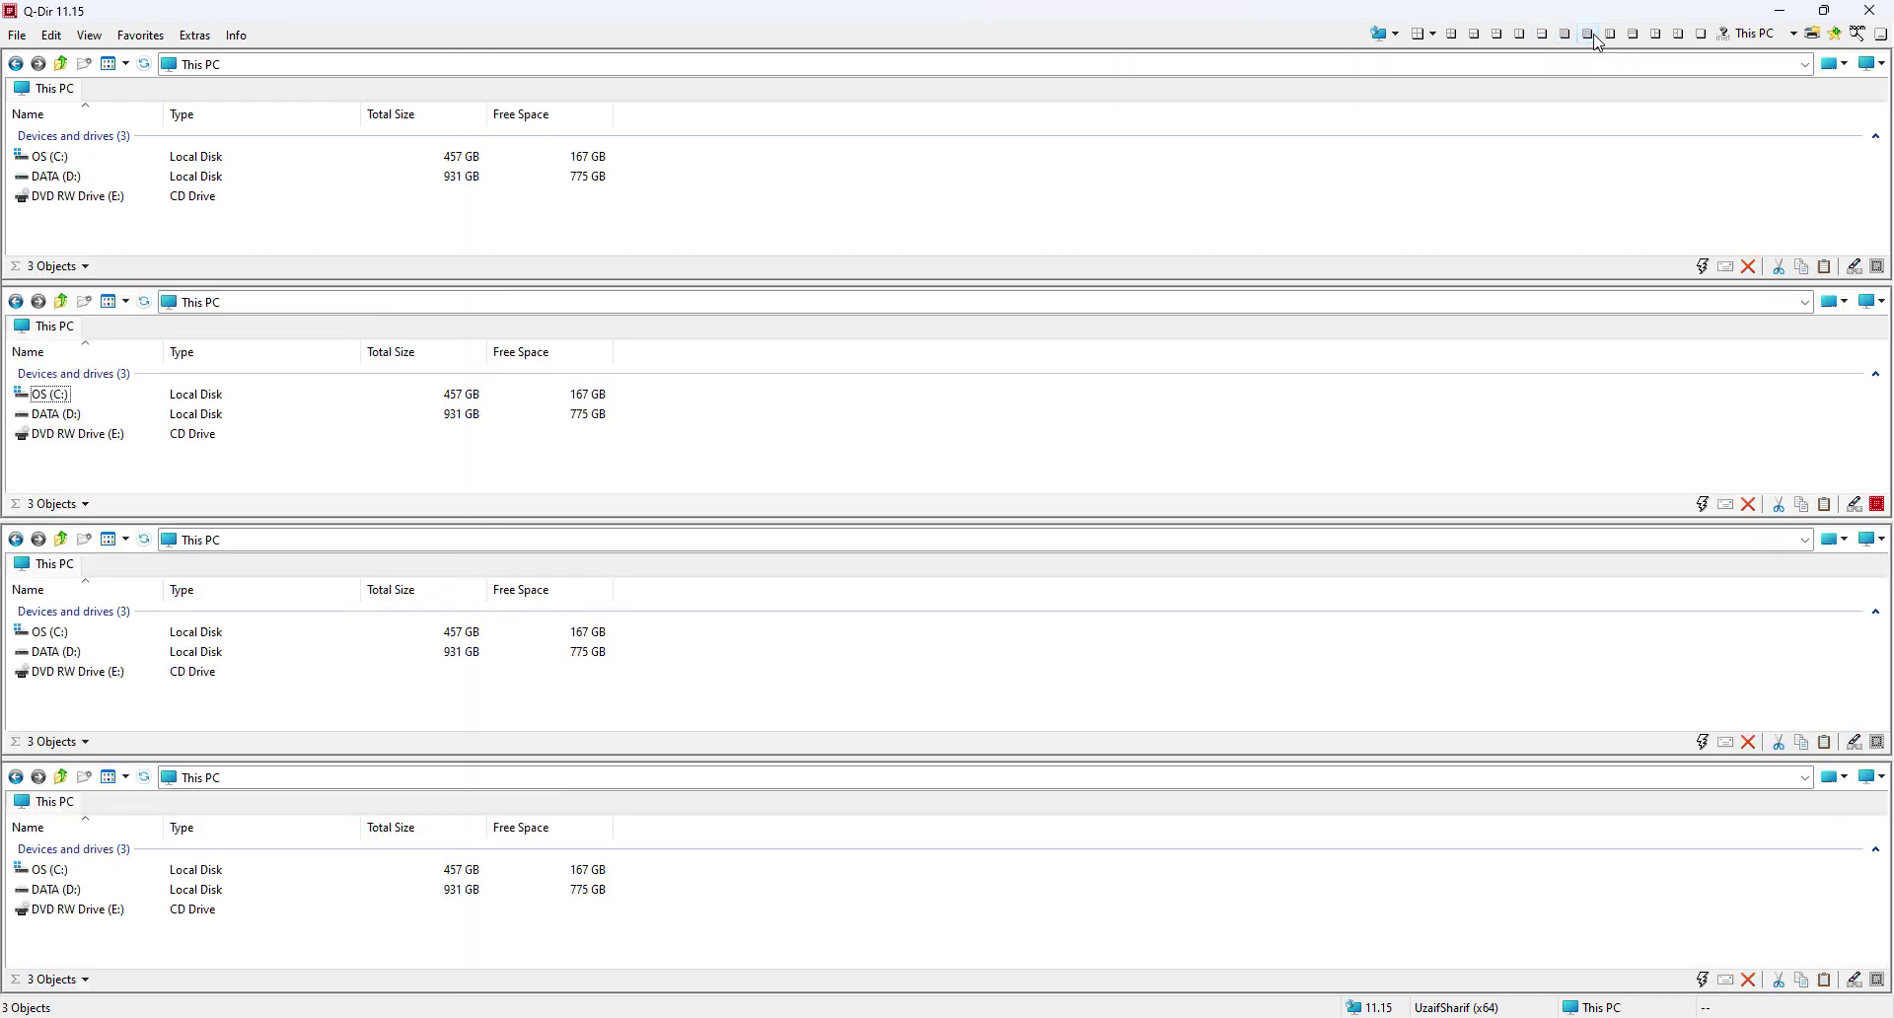
{"action": "left_click", "coordinate": [1453, 36]}
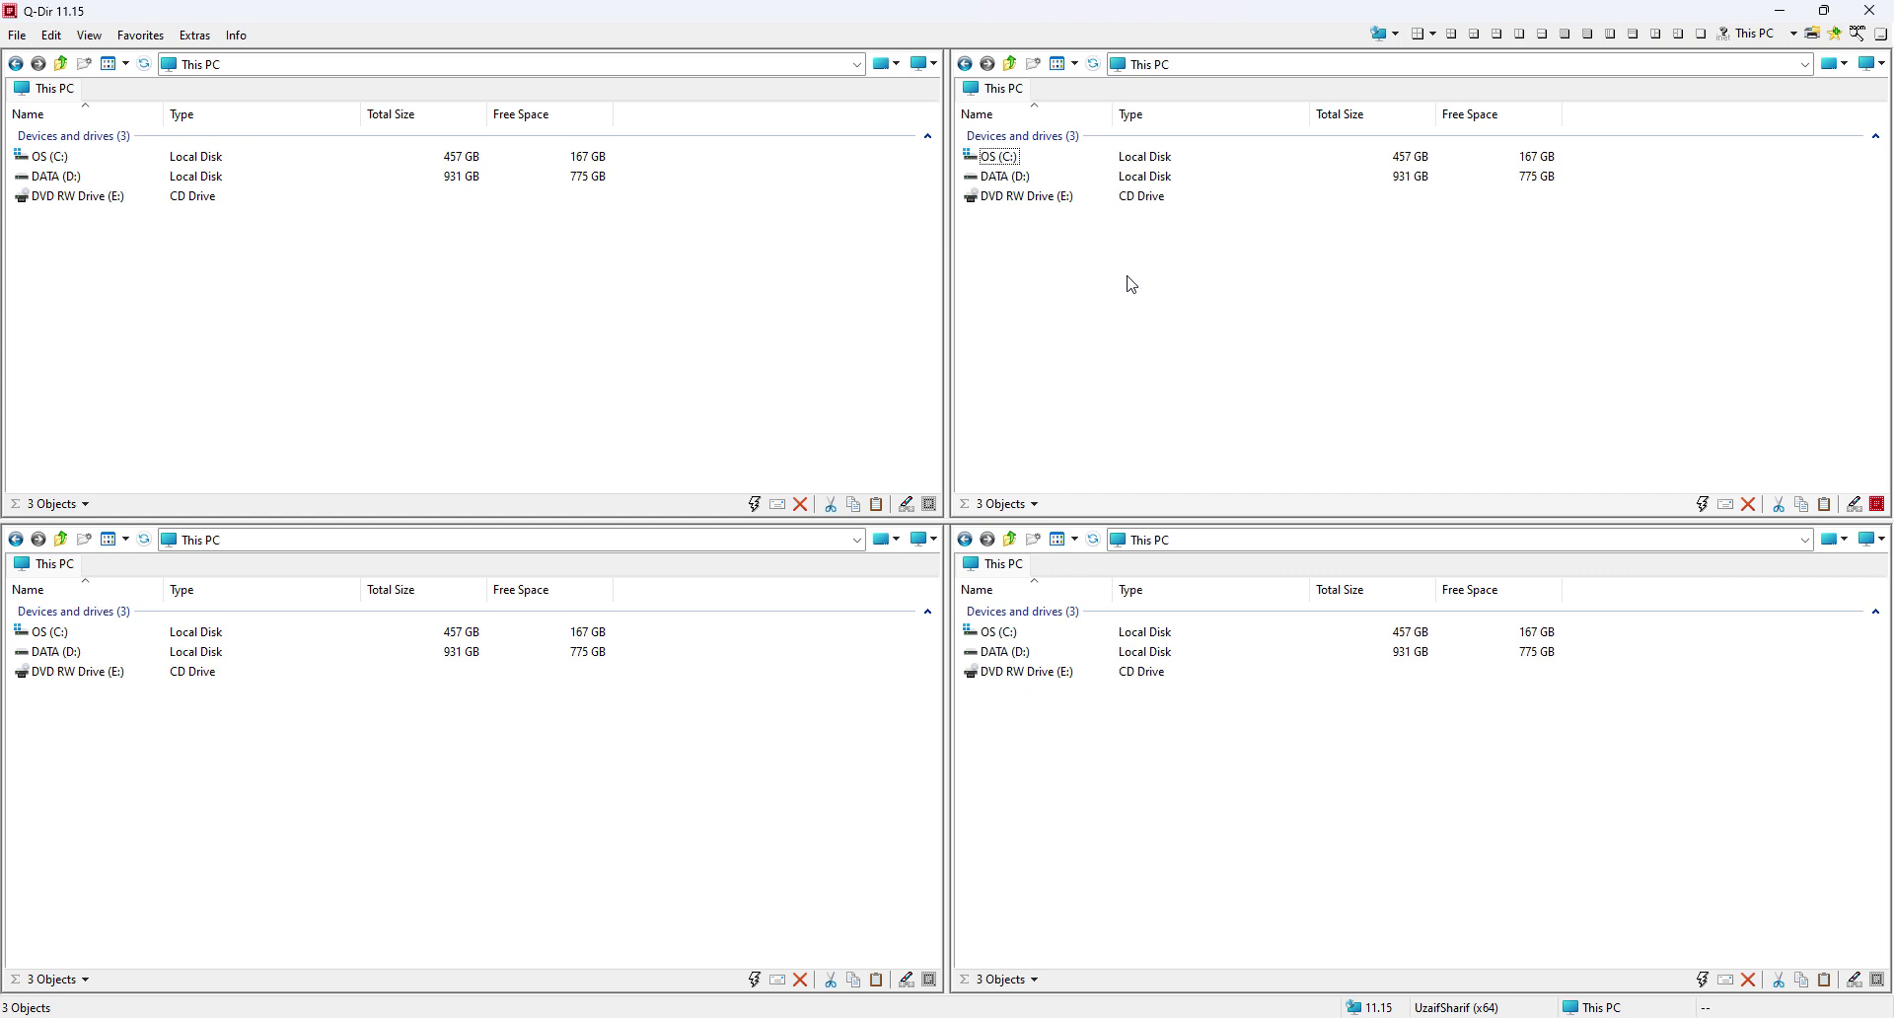
View the already open Project_4 folder window in File Explorer and minimize it
{"action": "mouse_move", "coordinate": [356, 1016]}
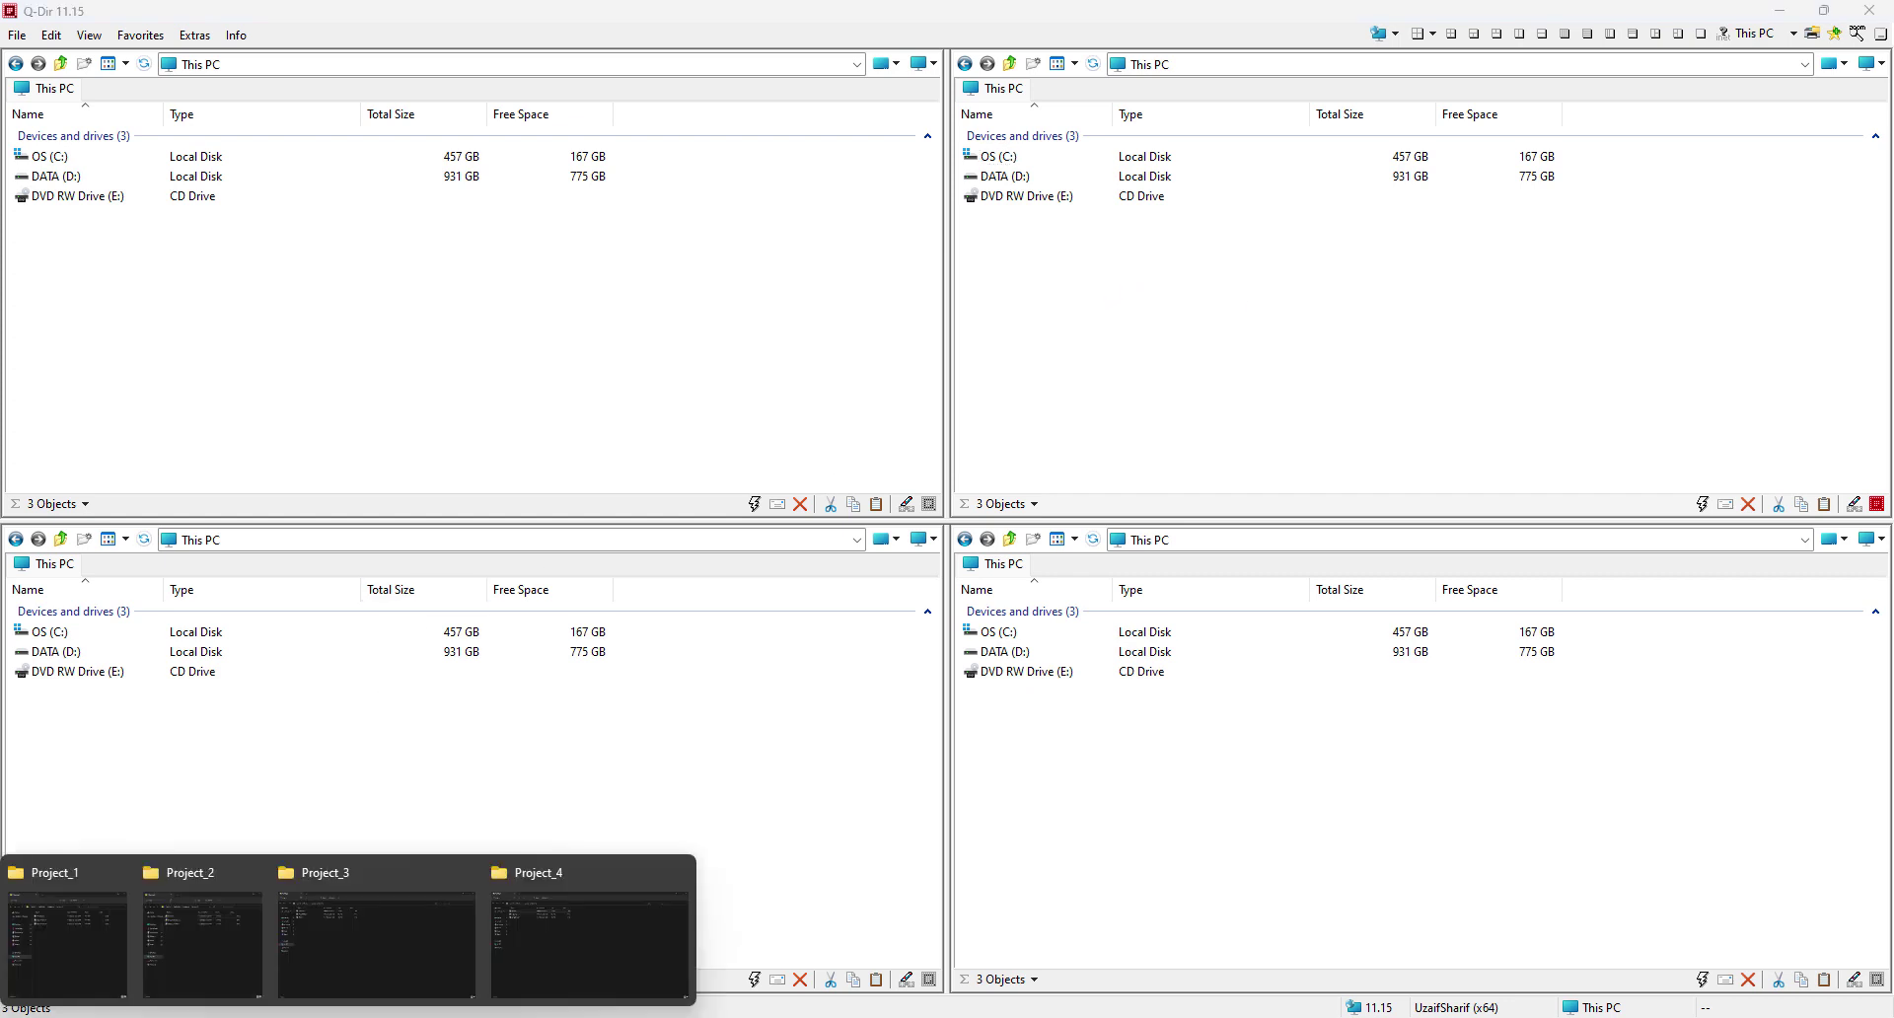
{"action": "left_click", "coordinate": [537, 914]}
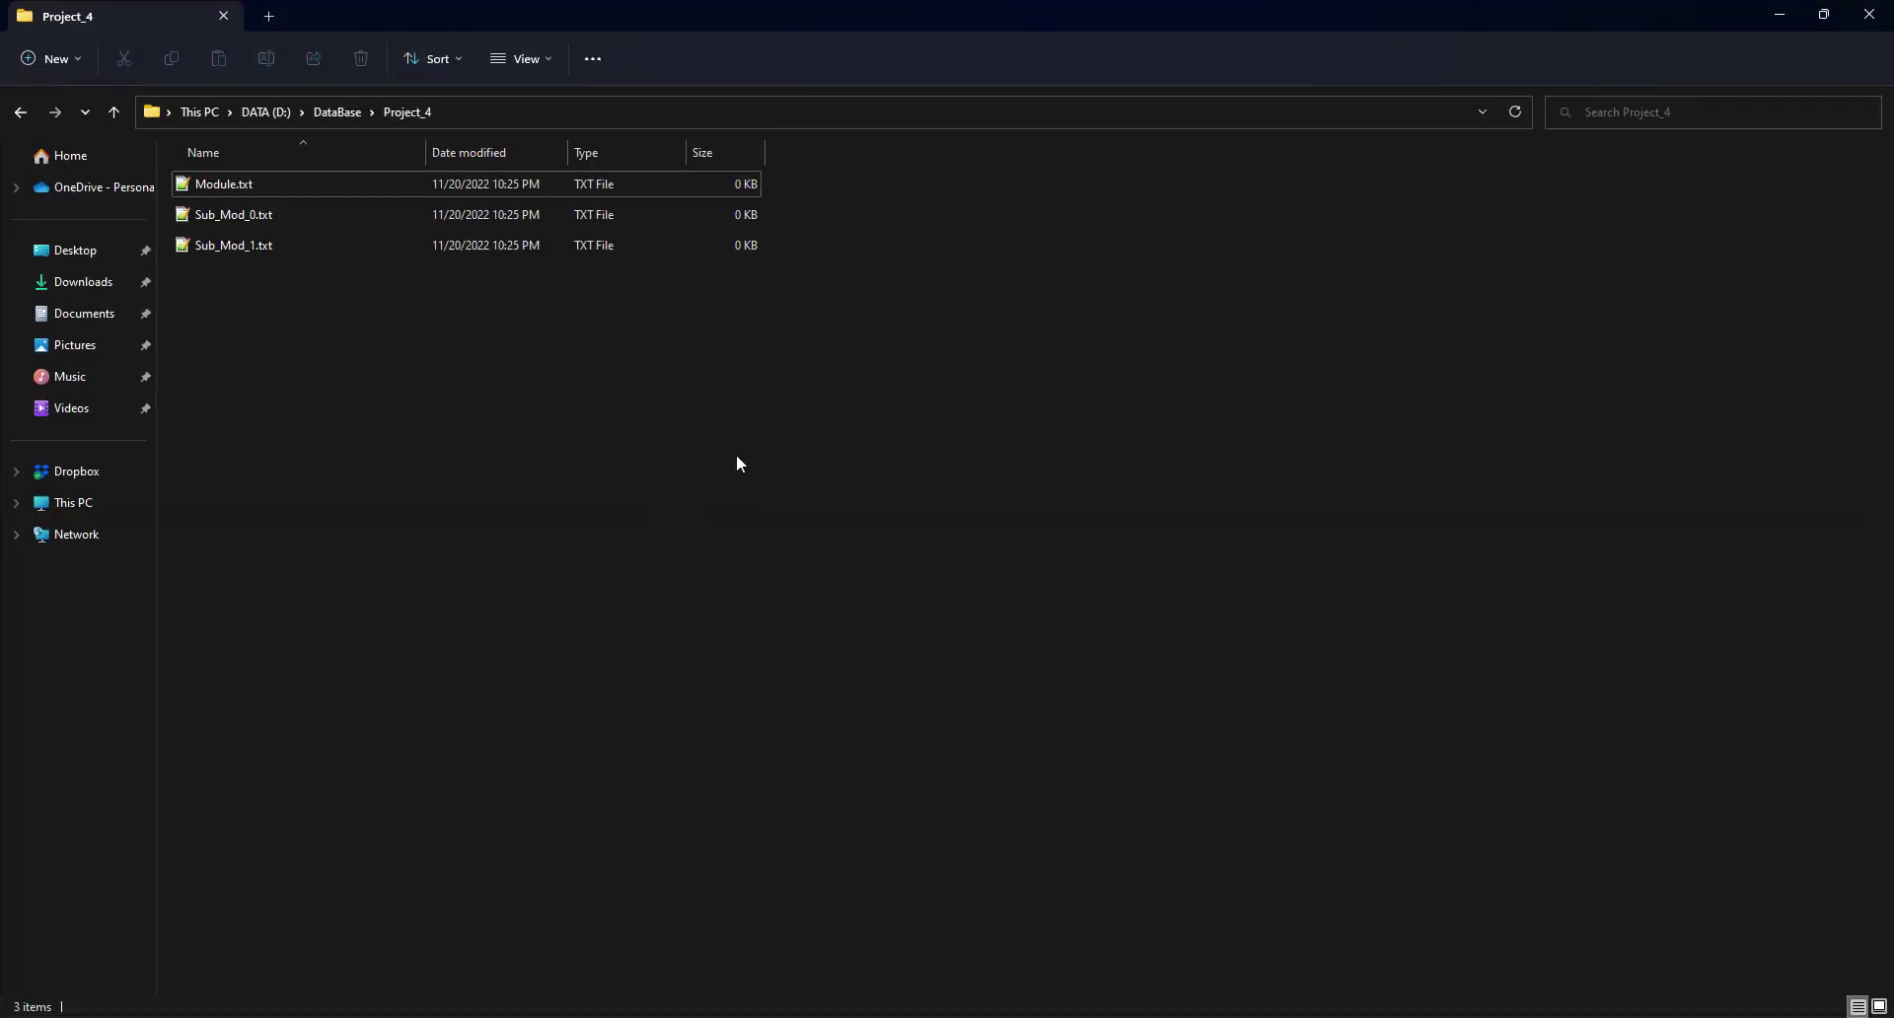
{"action": "left_click", "coordinate": [1776, 22]}
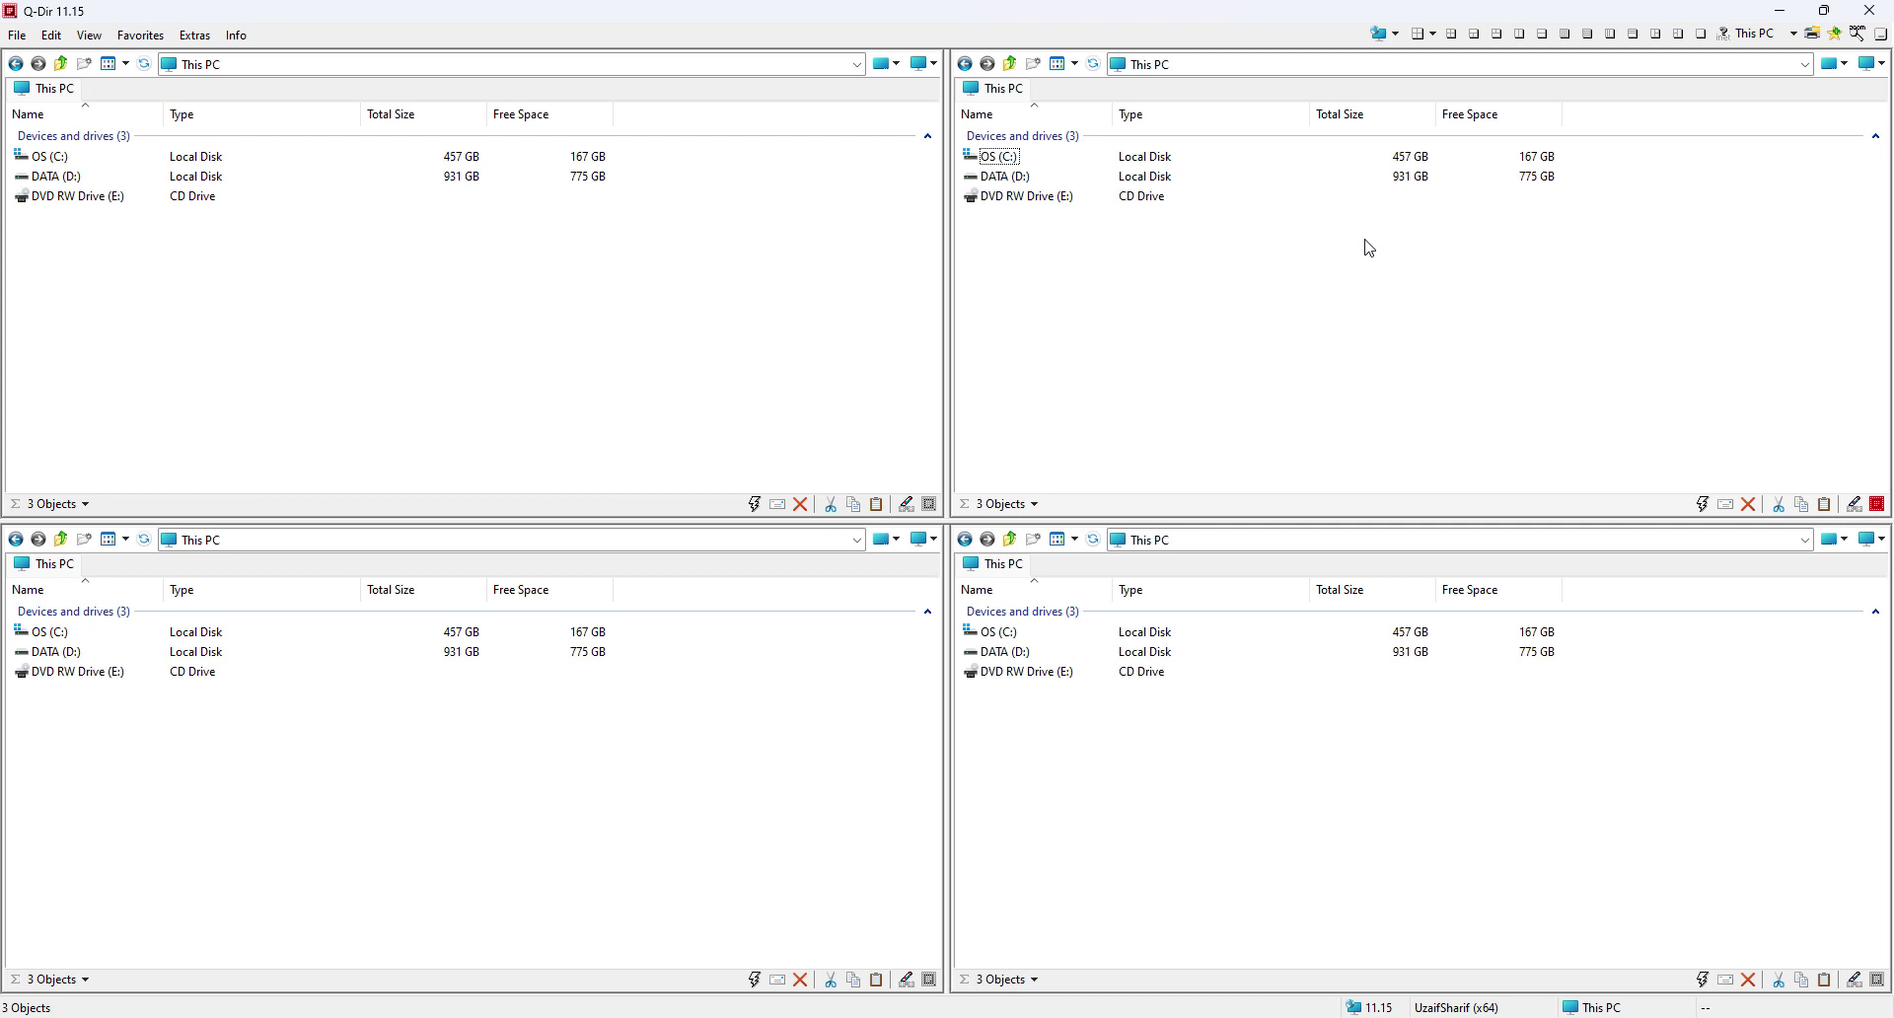
Set the folder tree mode to "Each has one" and show the tree in all four panes
{"action": "left_click", "coordinate": [1433, 37]}
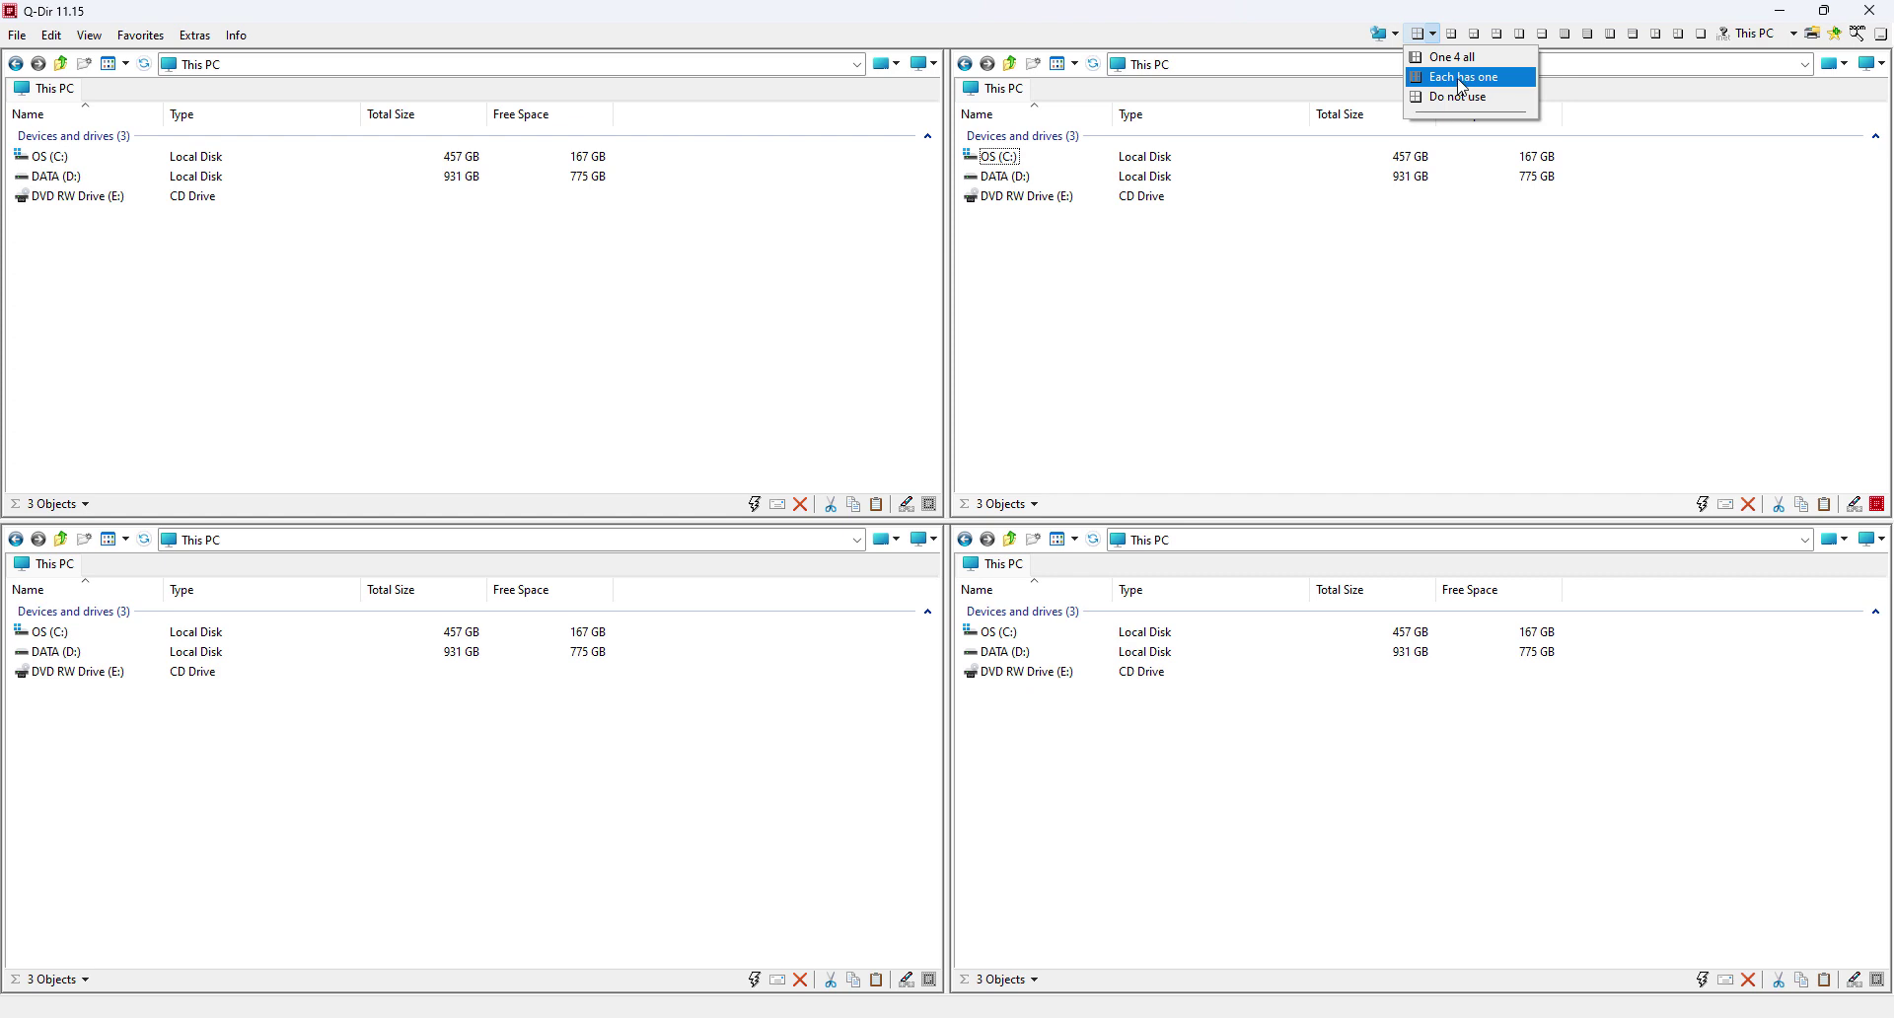
{"action": "left_click", "coordinate": [1462, 79]}
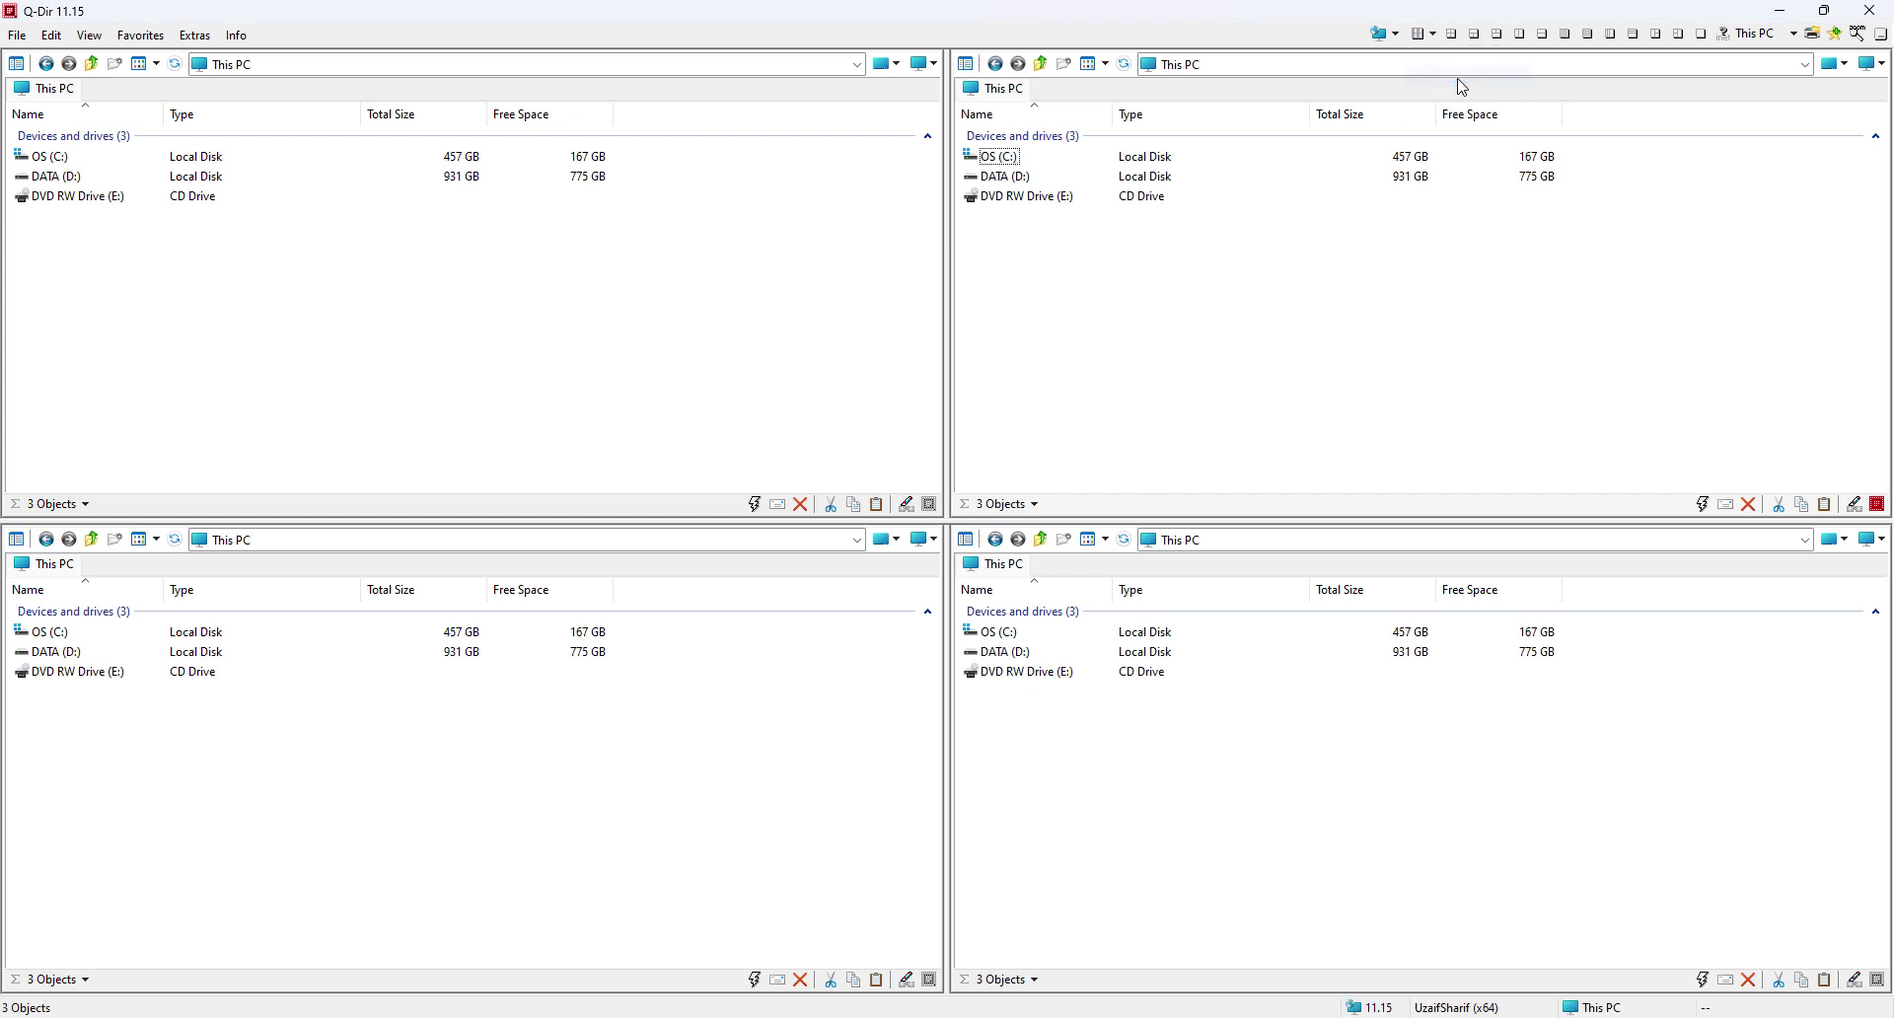
{"action": "left_click", "coordinate": [966, 64]}
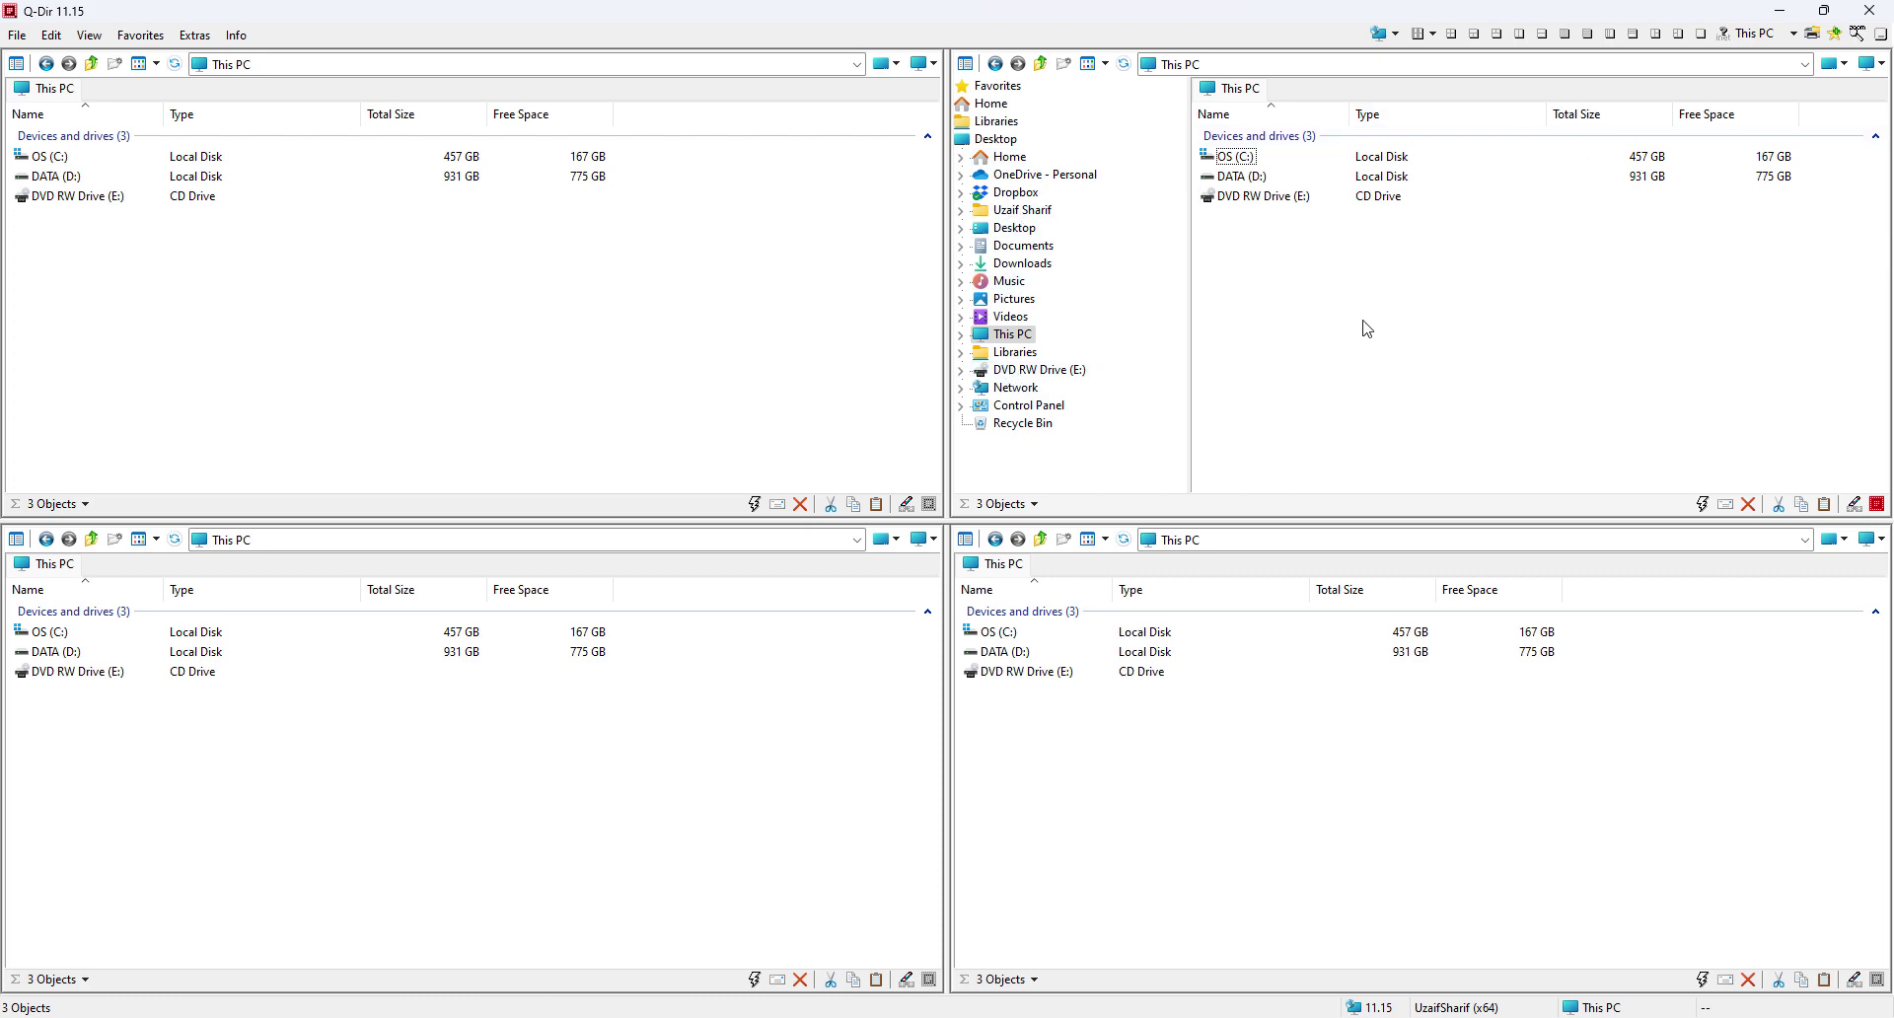
{"action": "left_click", "coordinate": [16, 63]}
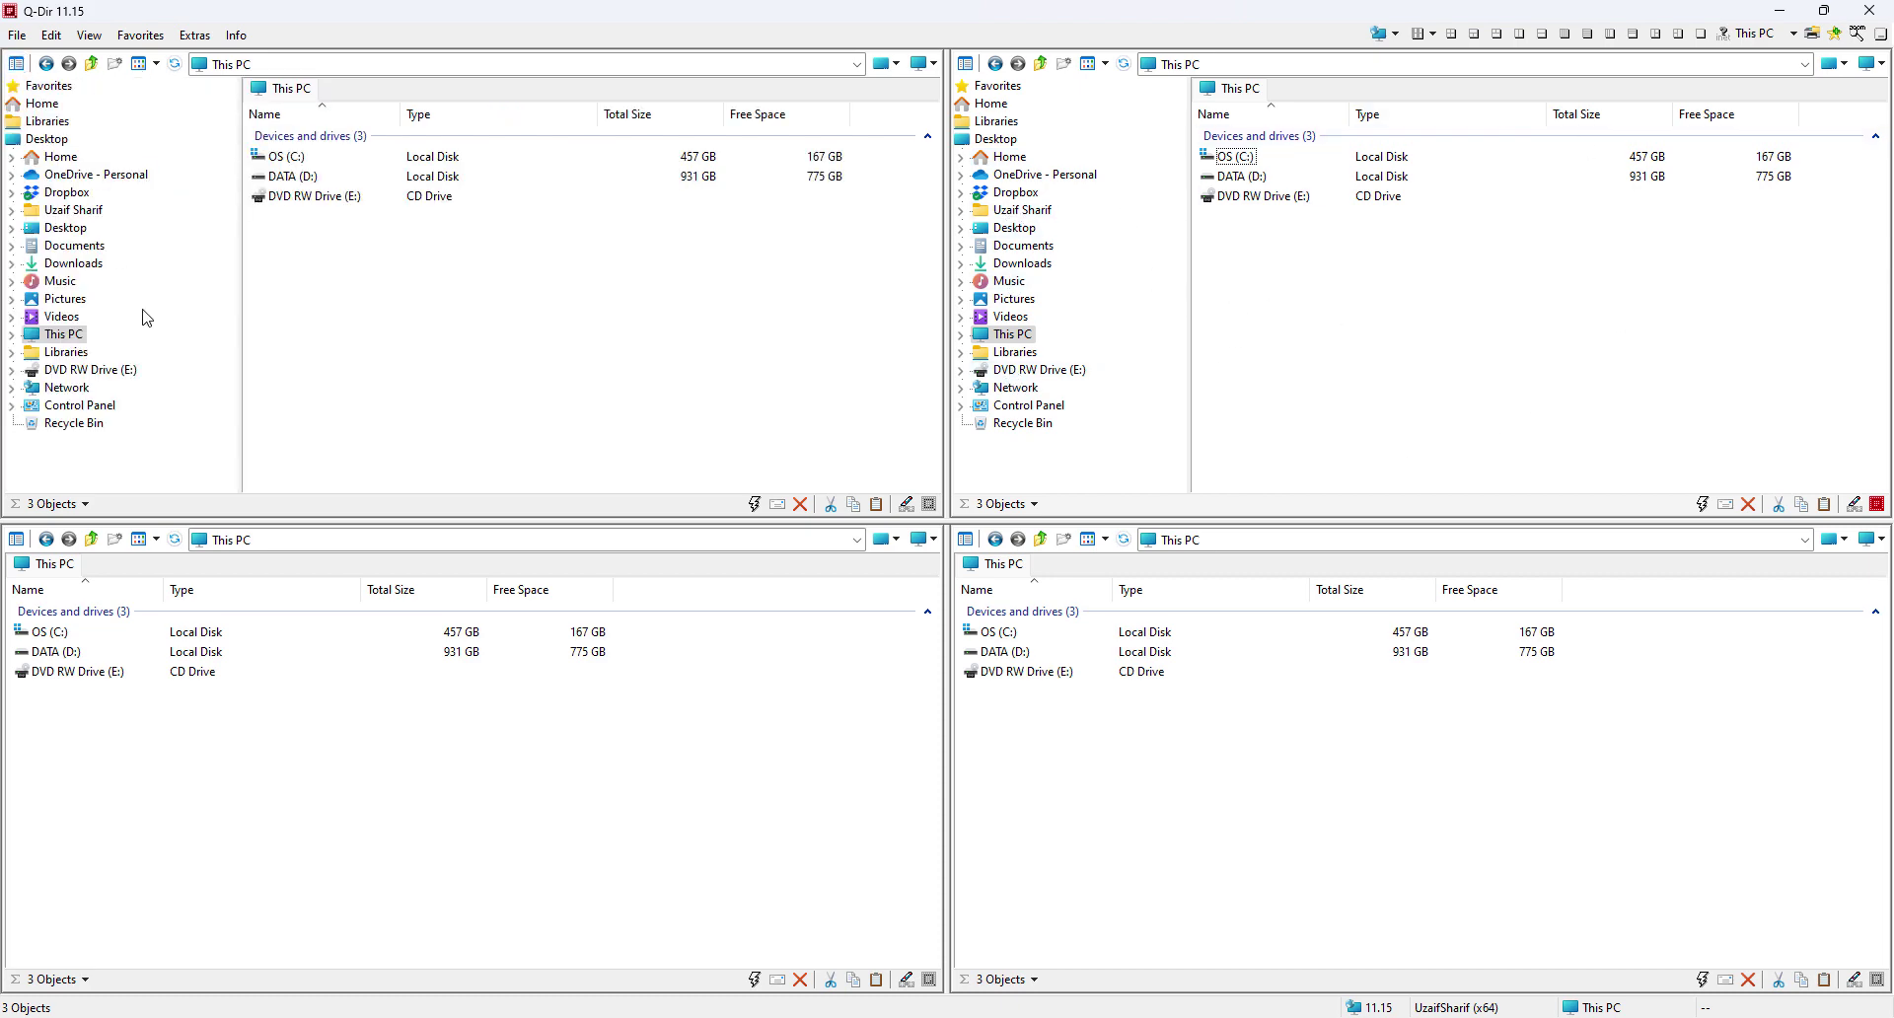
{"action": "left_click", "coordinate": [16, 540]}
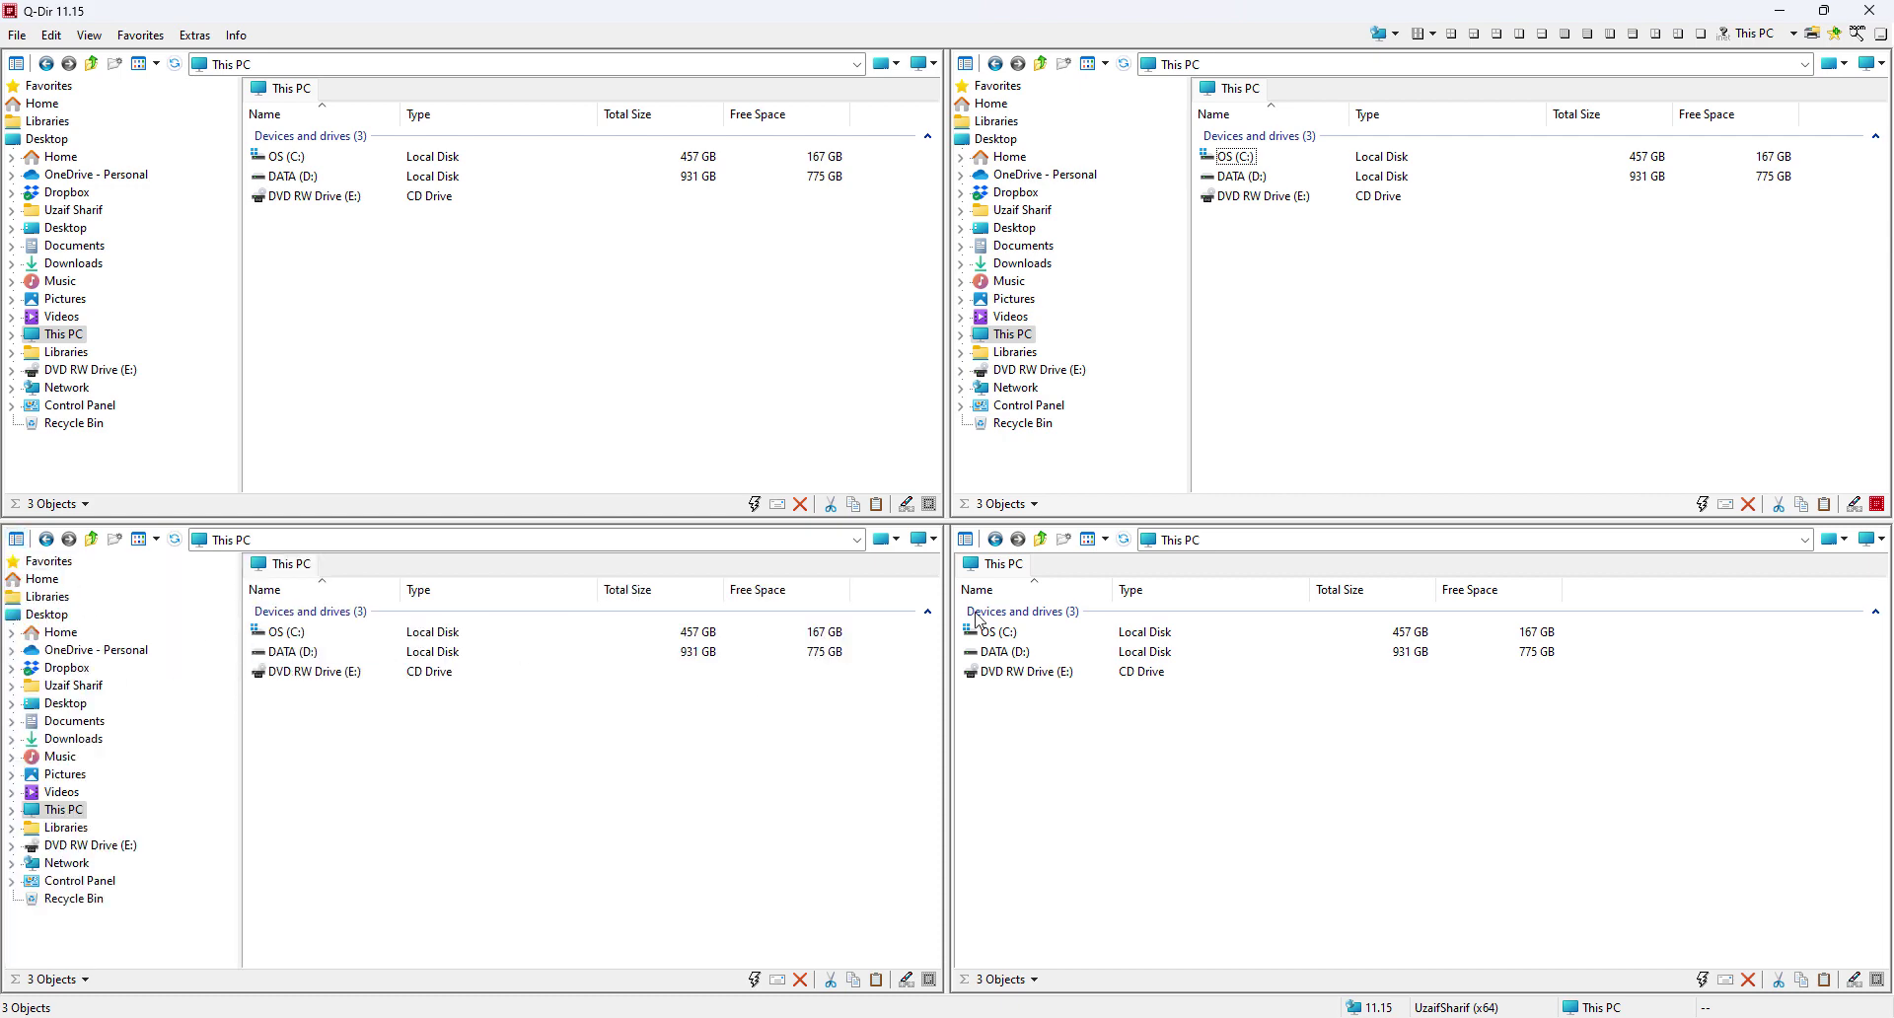
{"action": "left_click", "coordinate": [965, 539]}
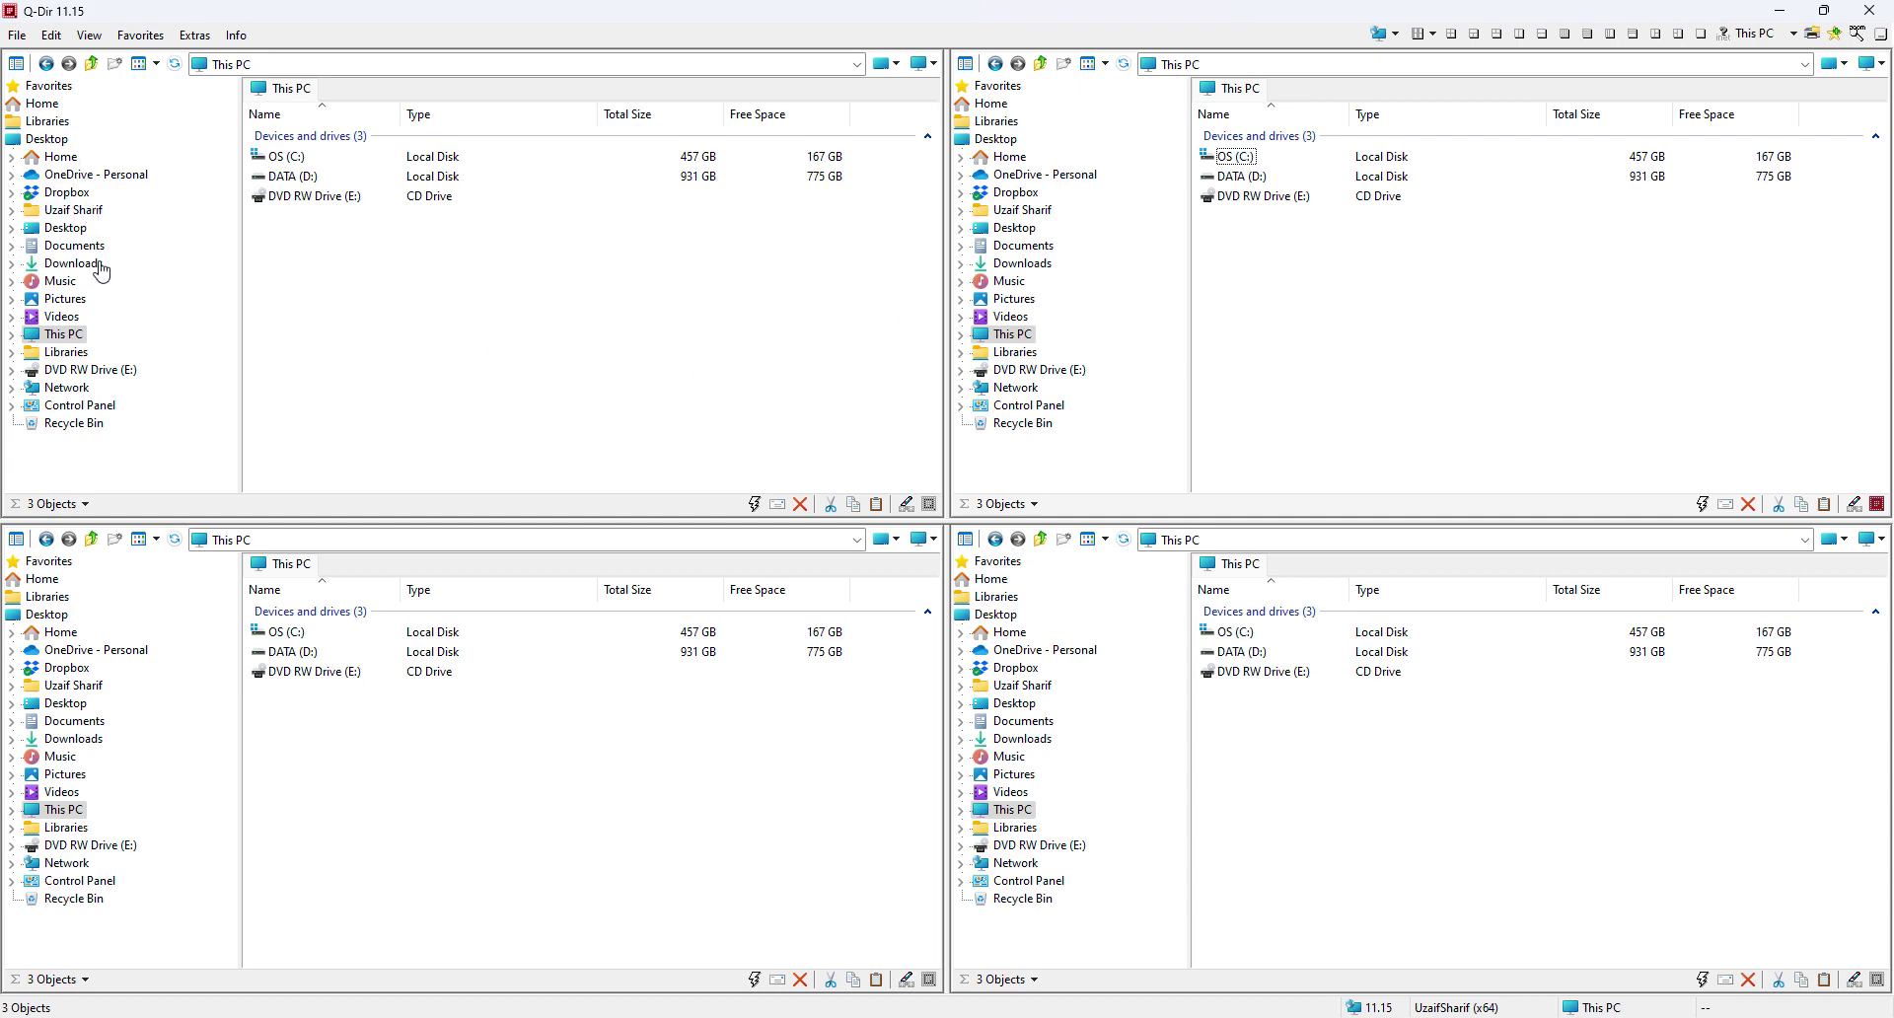
Expand This PC and DATA (D:) in the folder trees of the two upper panes and open the DataBase folder in each
{"action": "left_click", "coordinate": [12, 335]}
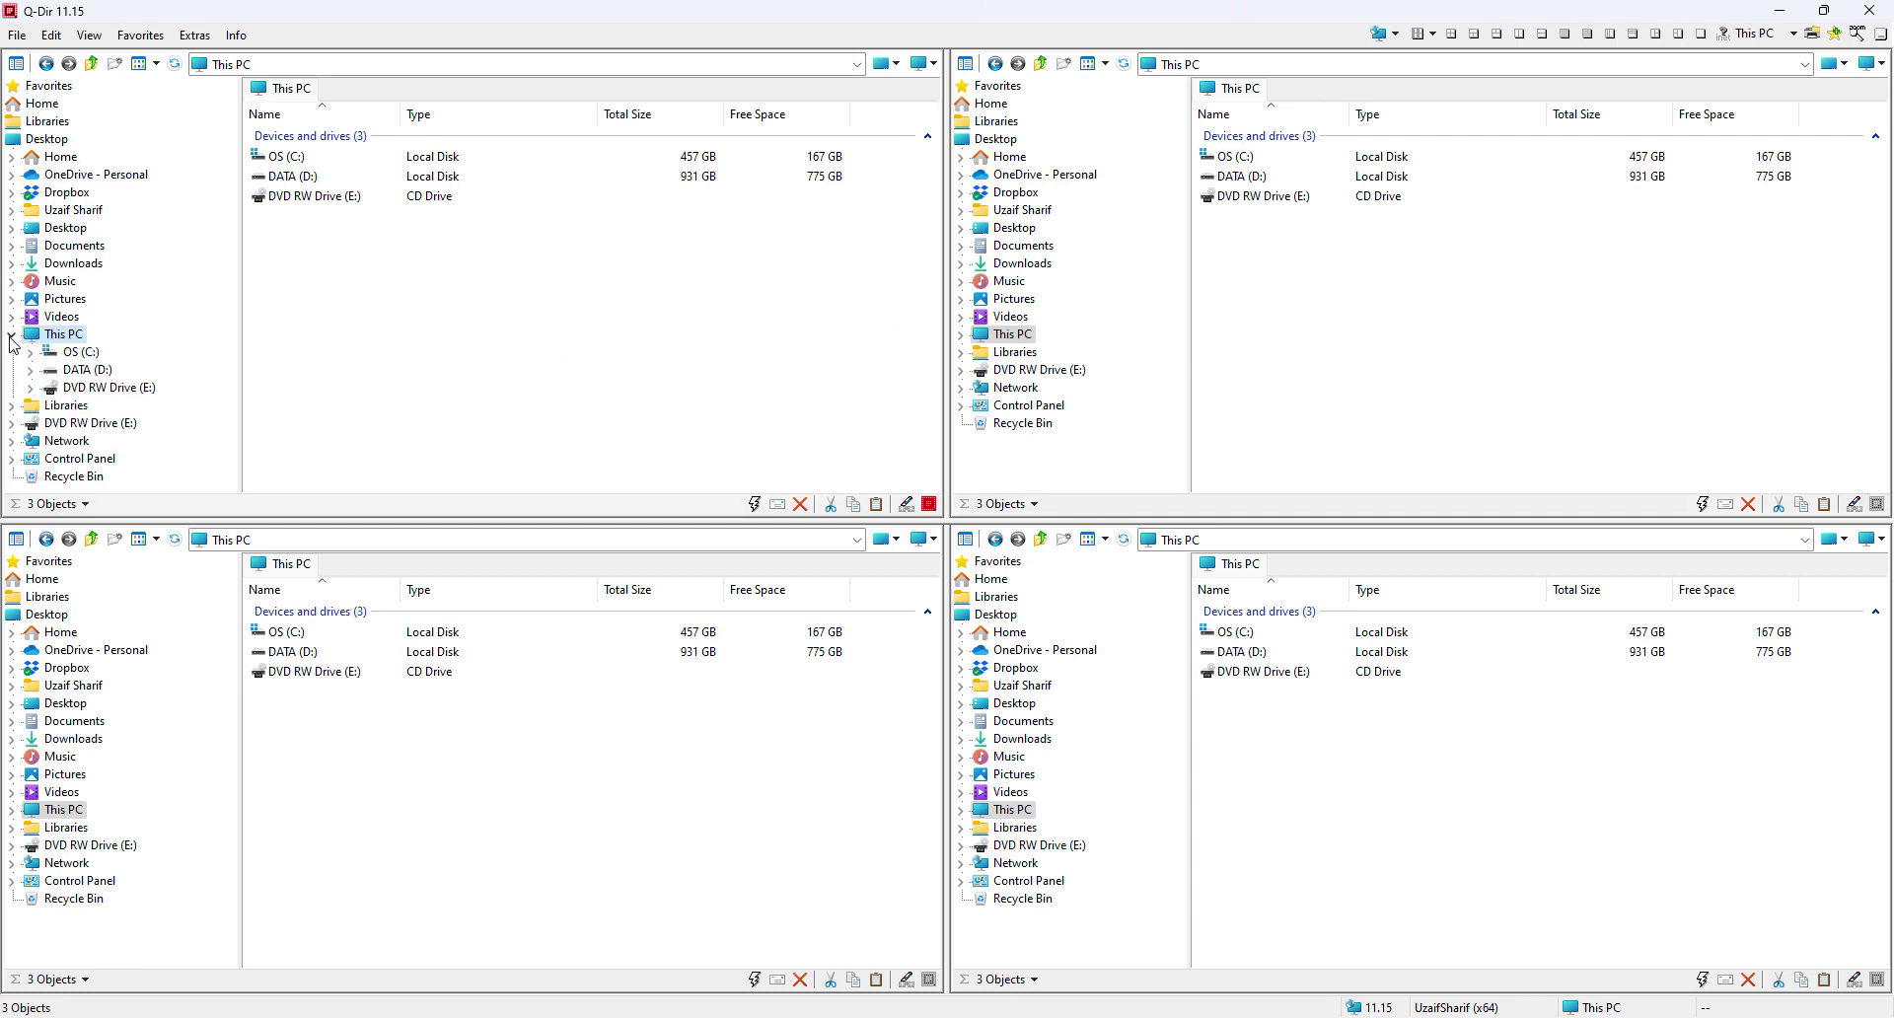
{"action": "left_click", "coordinate": [31, 370]}
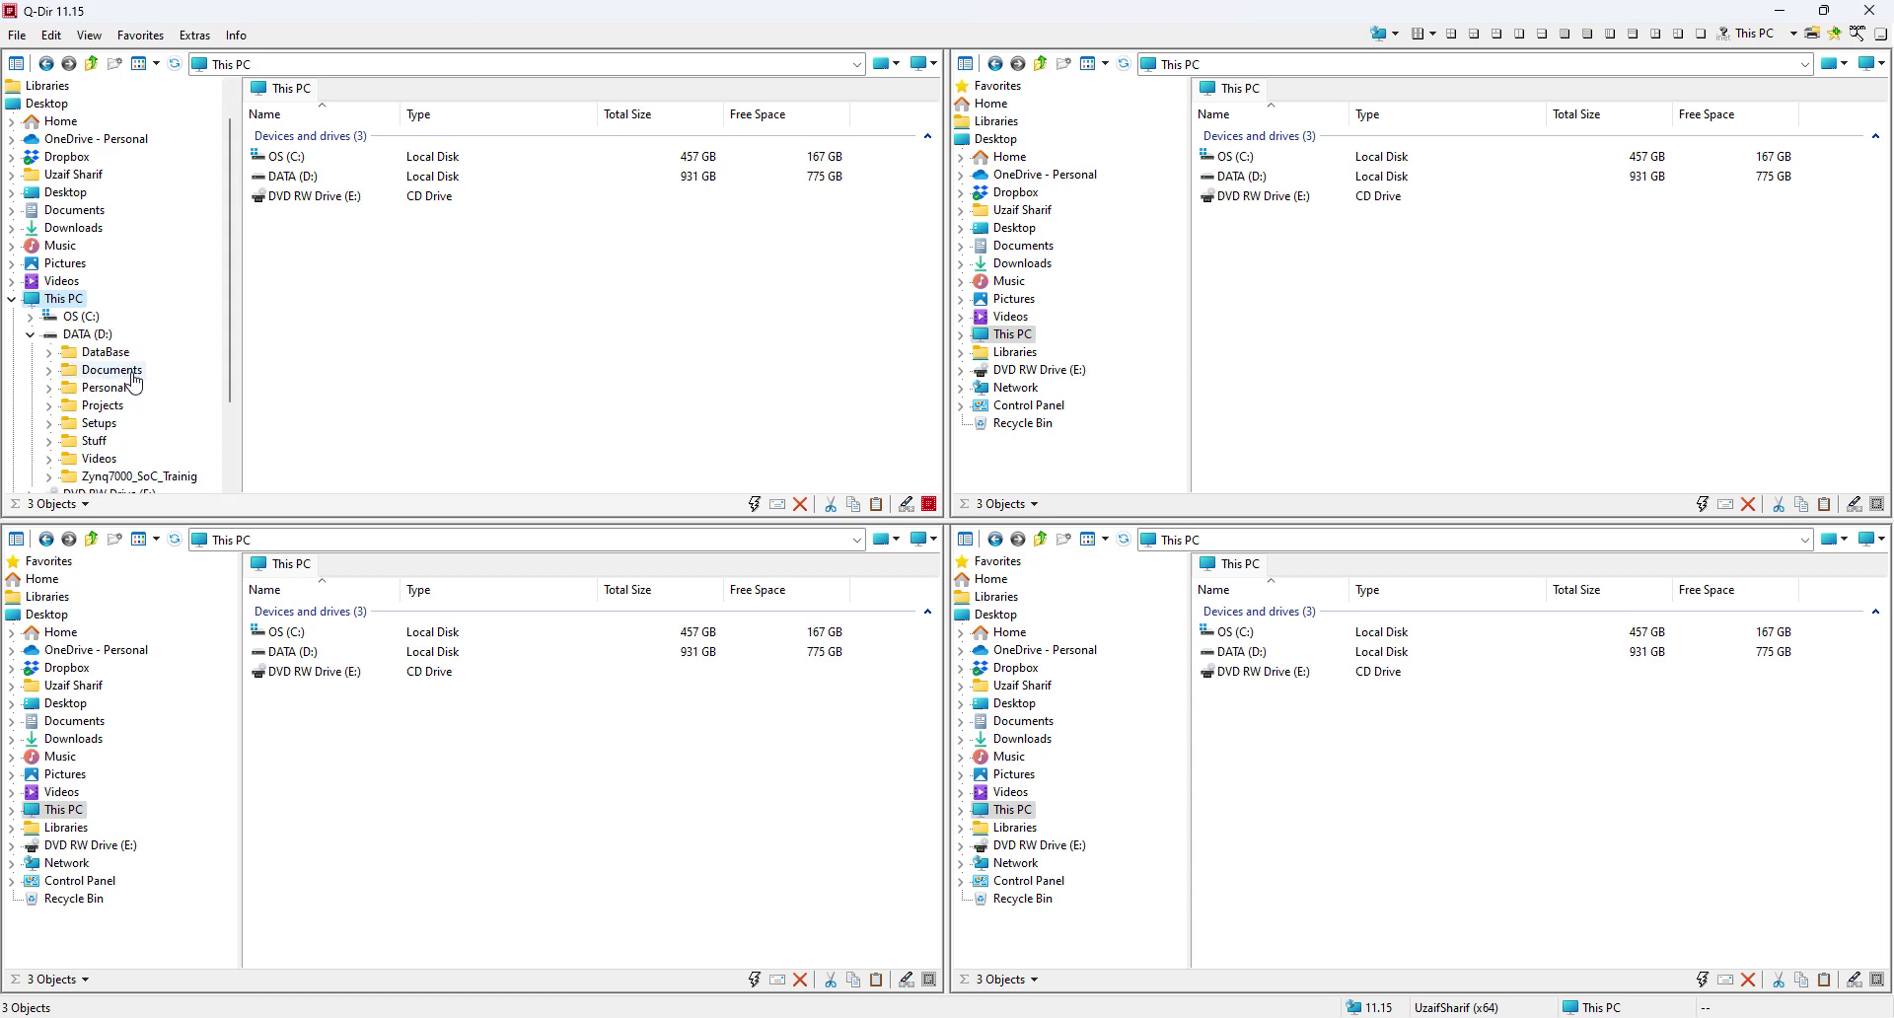
{"action": "left_click", "coordinate": [106, 352]}
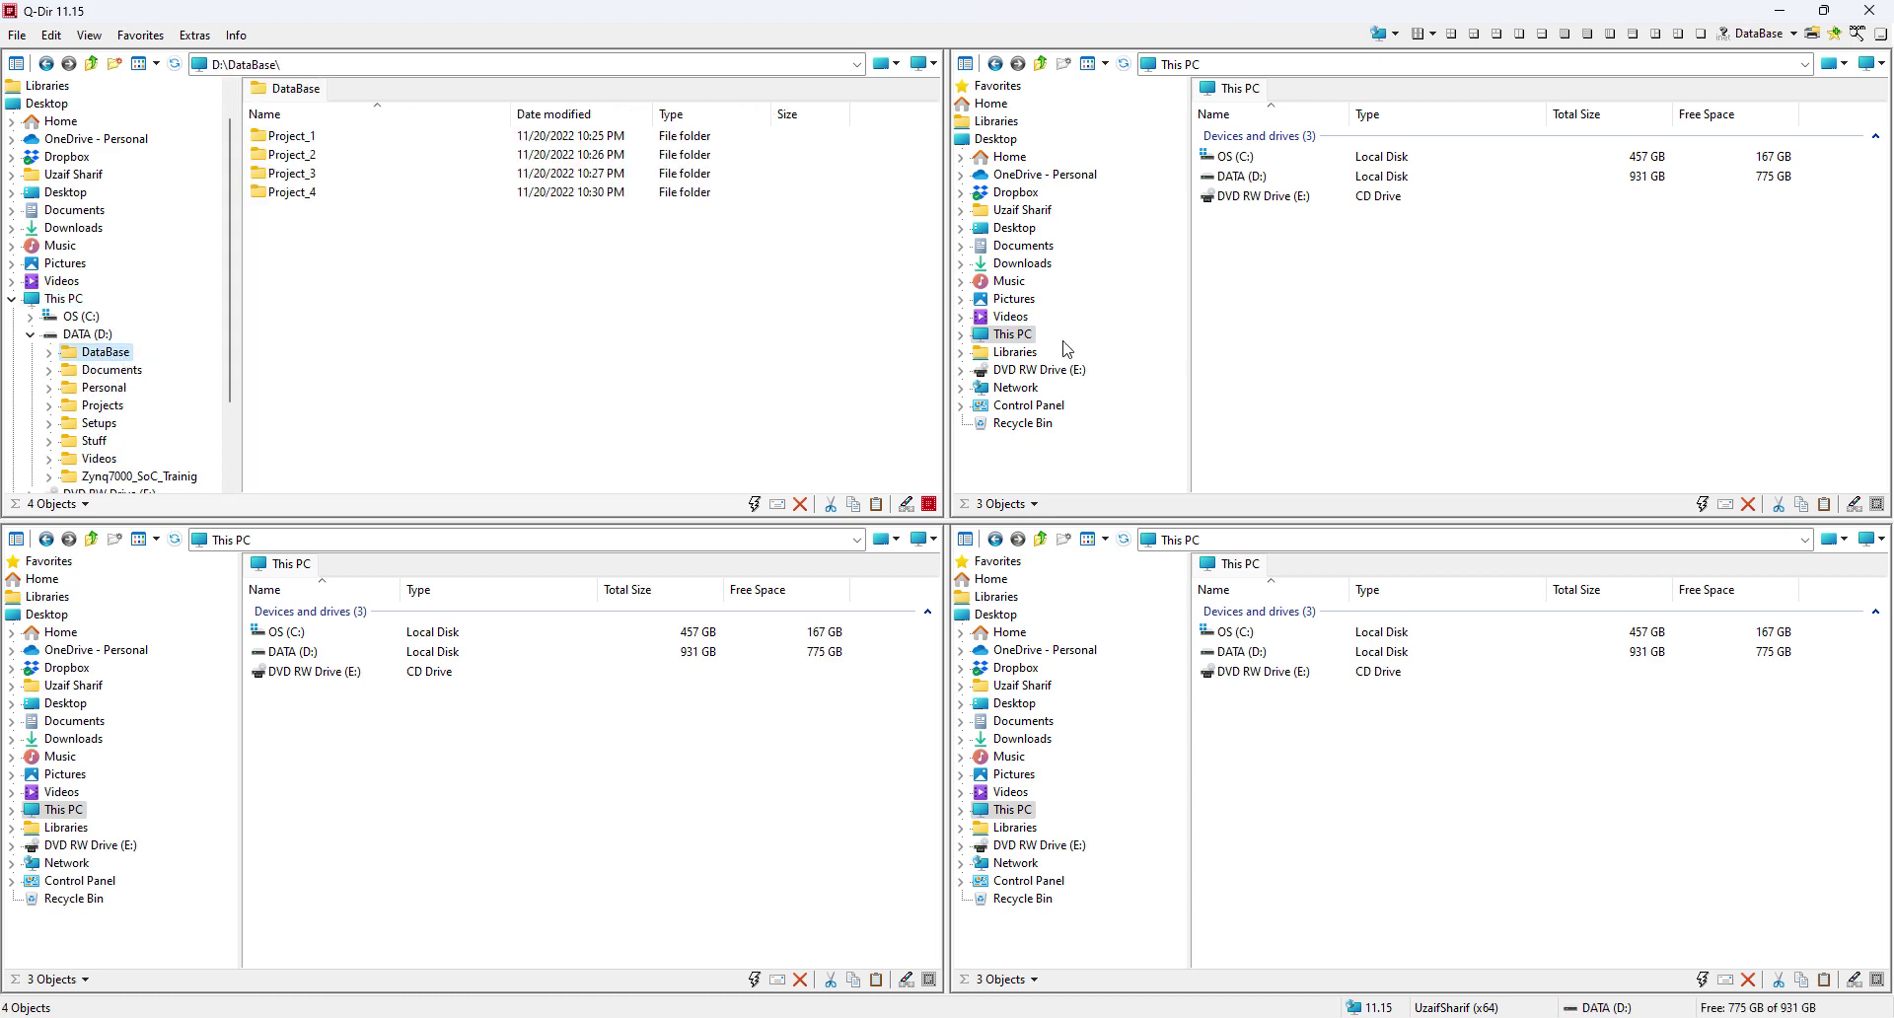
{"action": "left_click", "coordinate": [966, 340]}
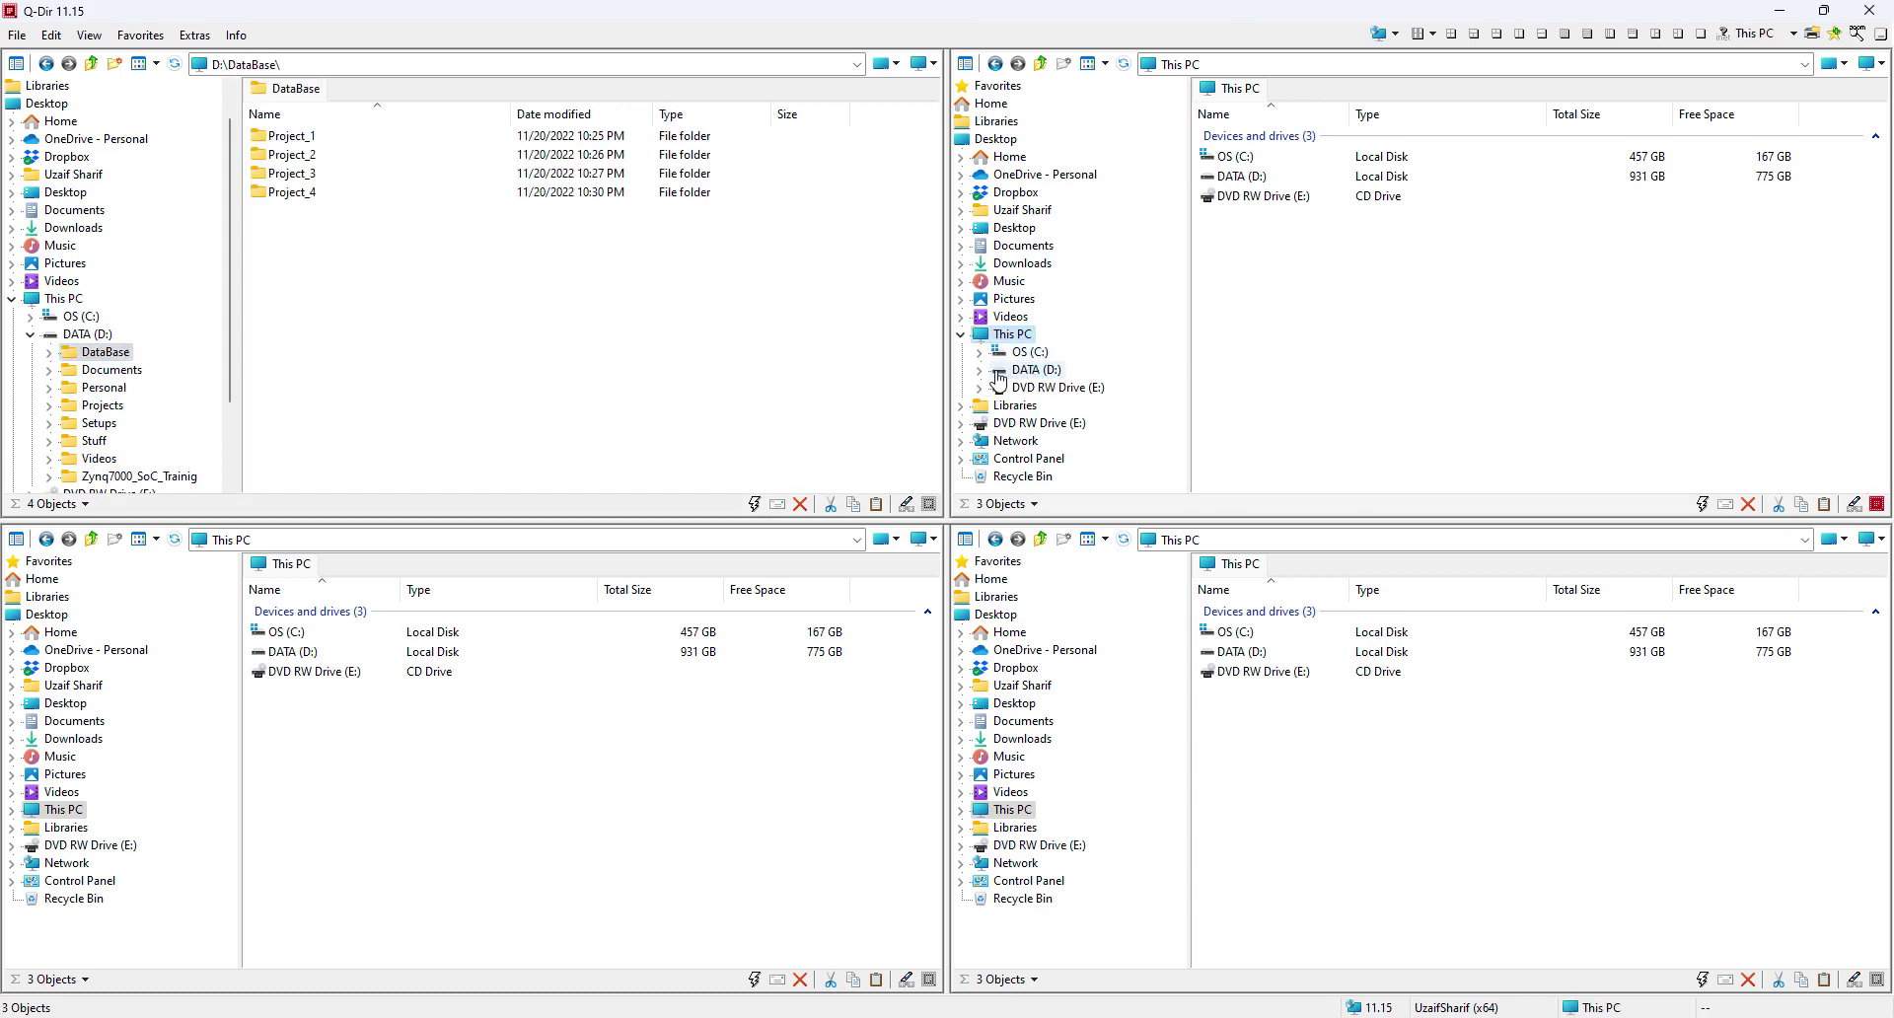
{"action": "left_click", "coordinate": [980, 370]}
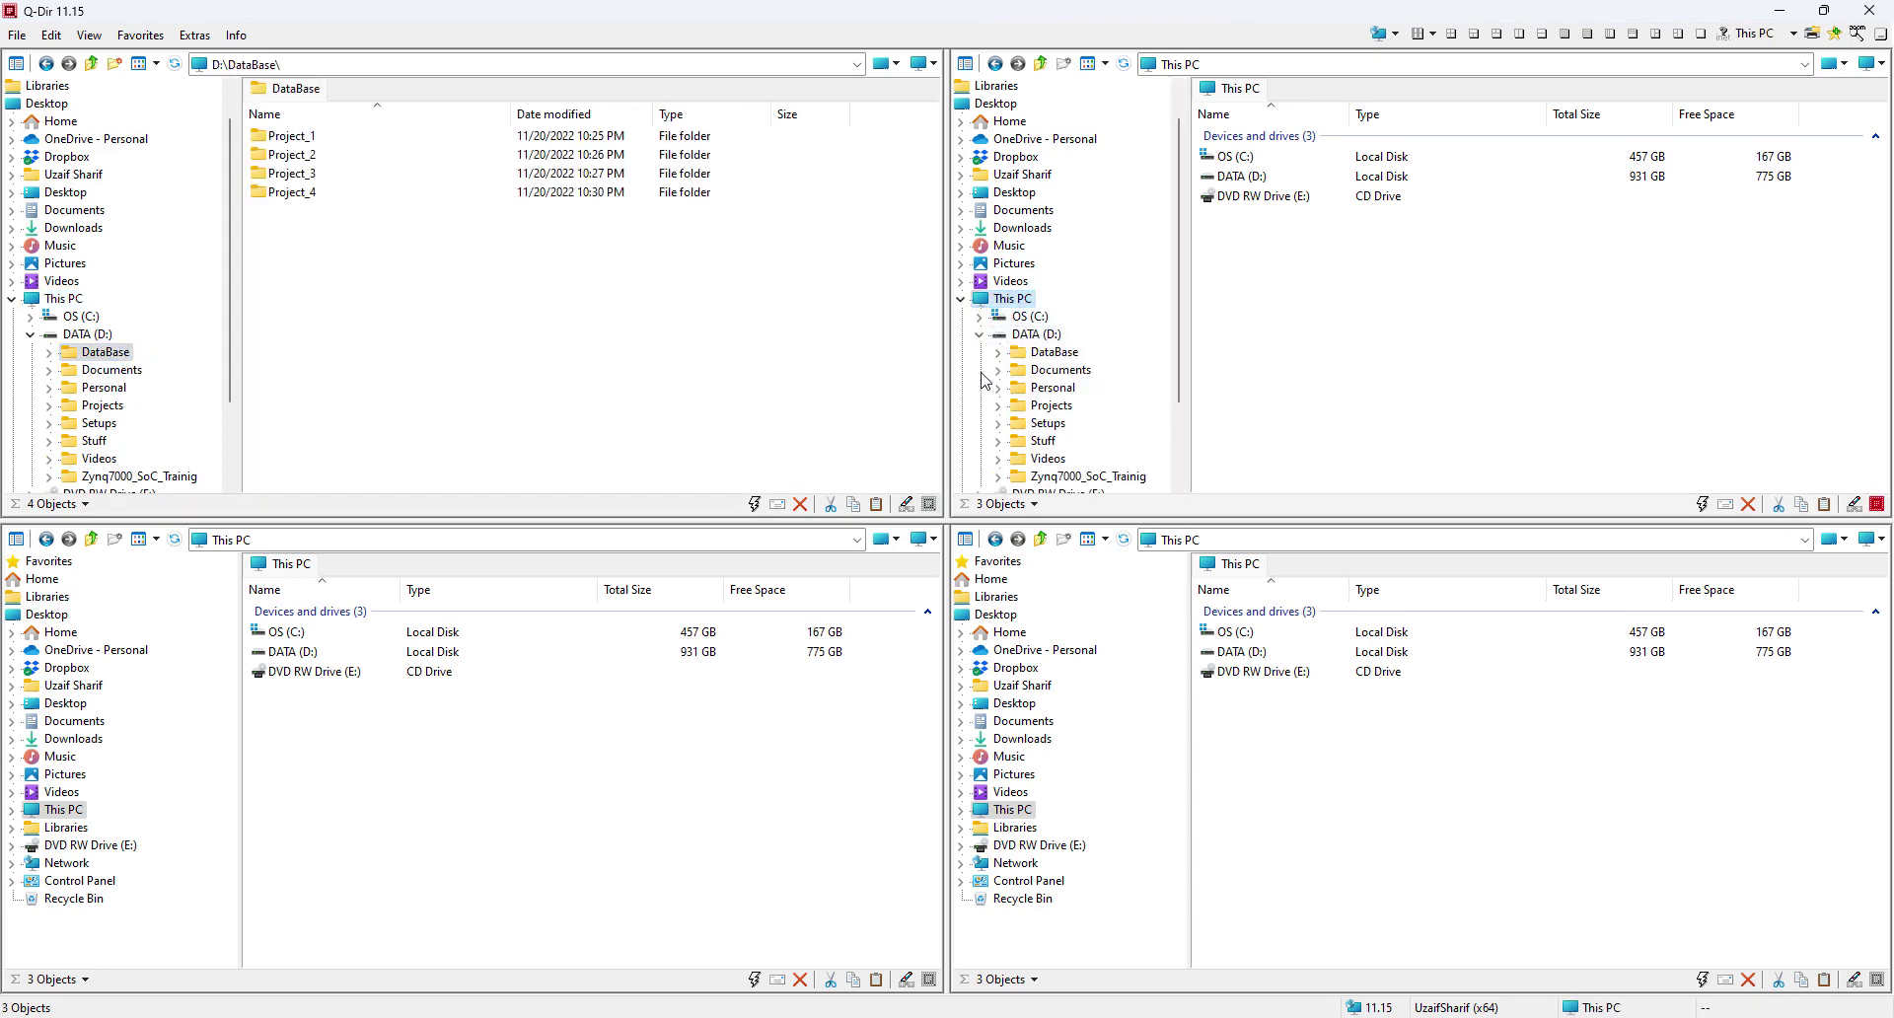
{"action": "left_click", "coordinate": [1057, 353]}
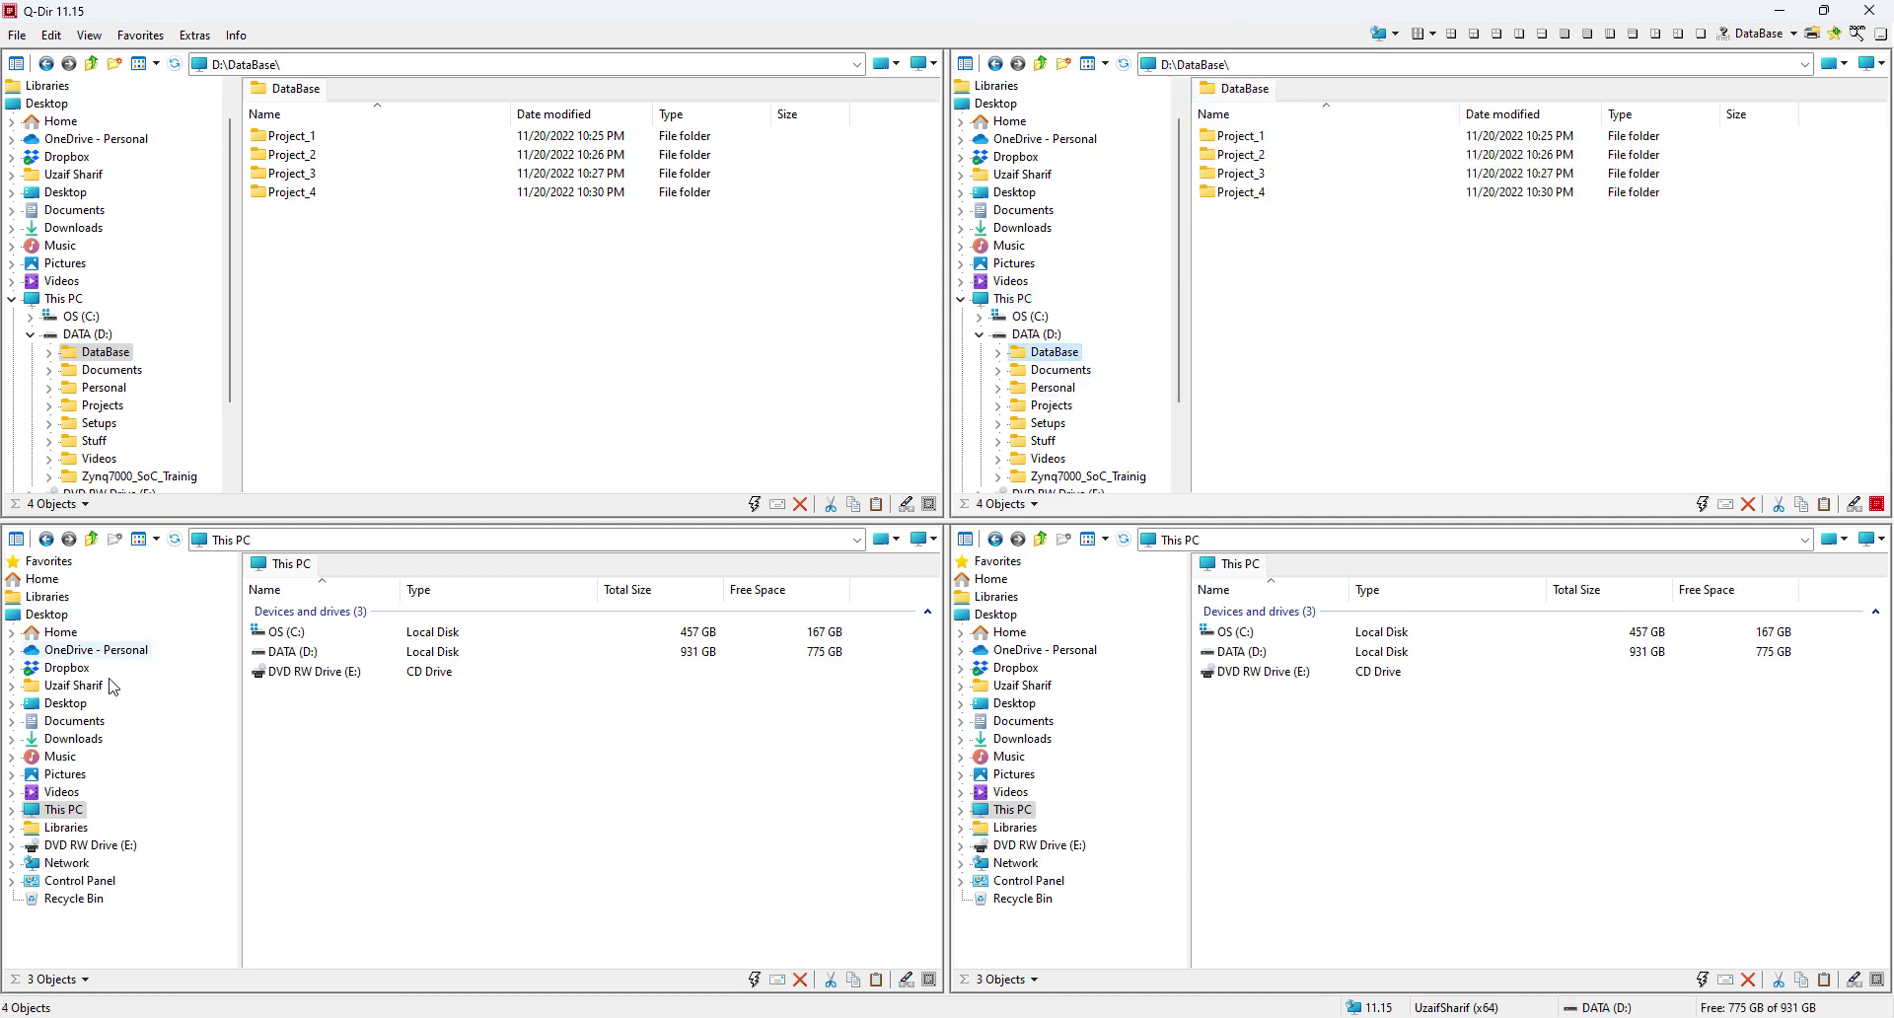
Open the DataBase folder on DATA (D:) in both lower panes through their folder trees
{"action": "left_click", "coordinate": [13, 810]}
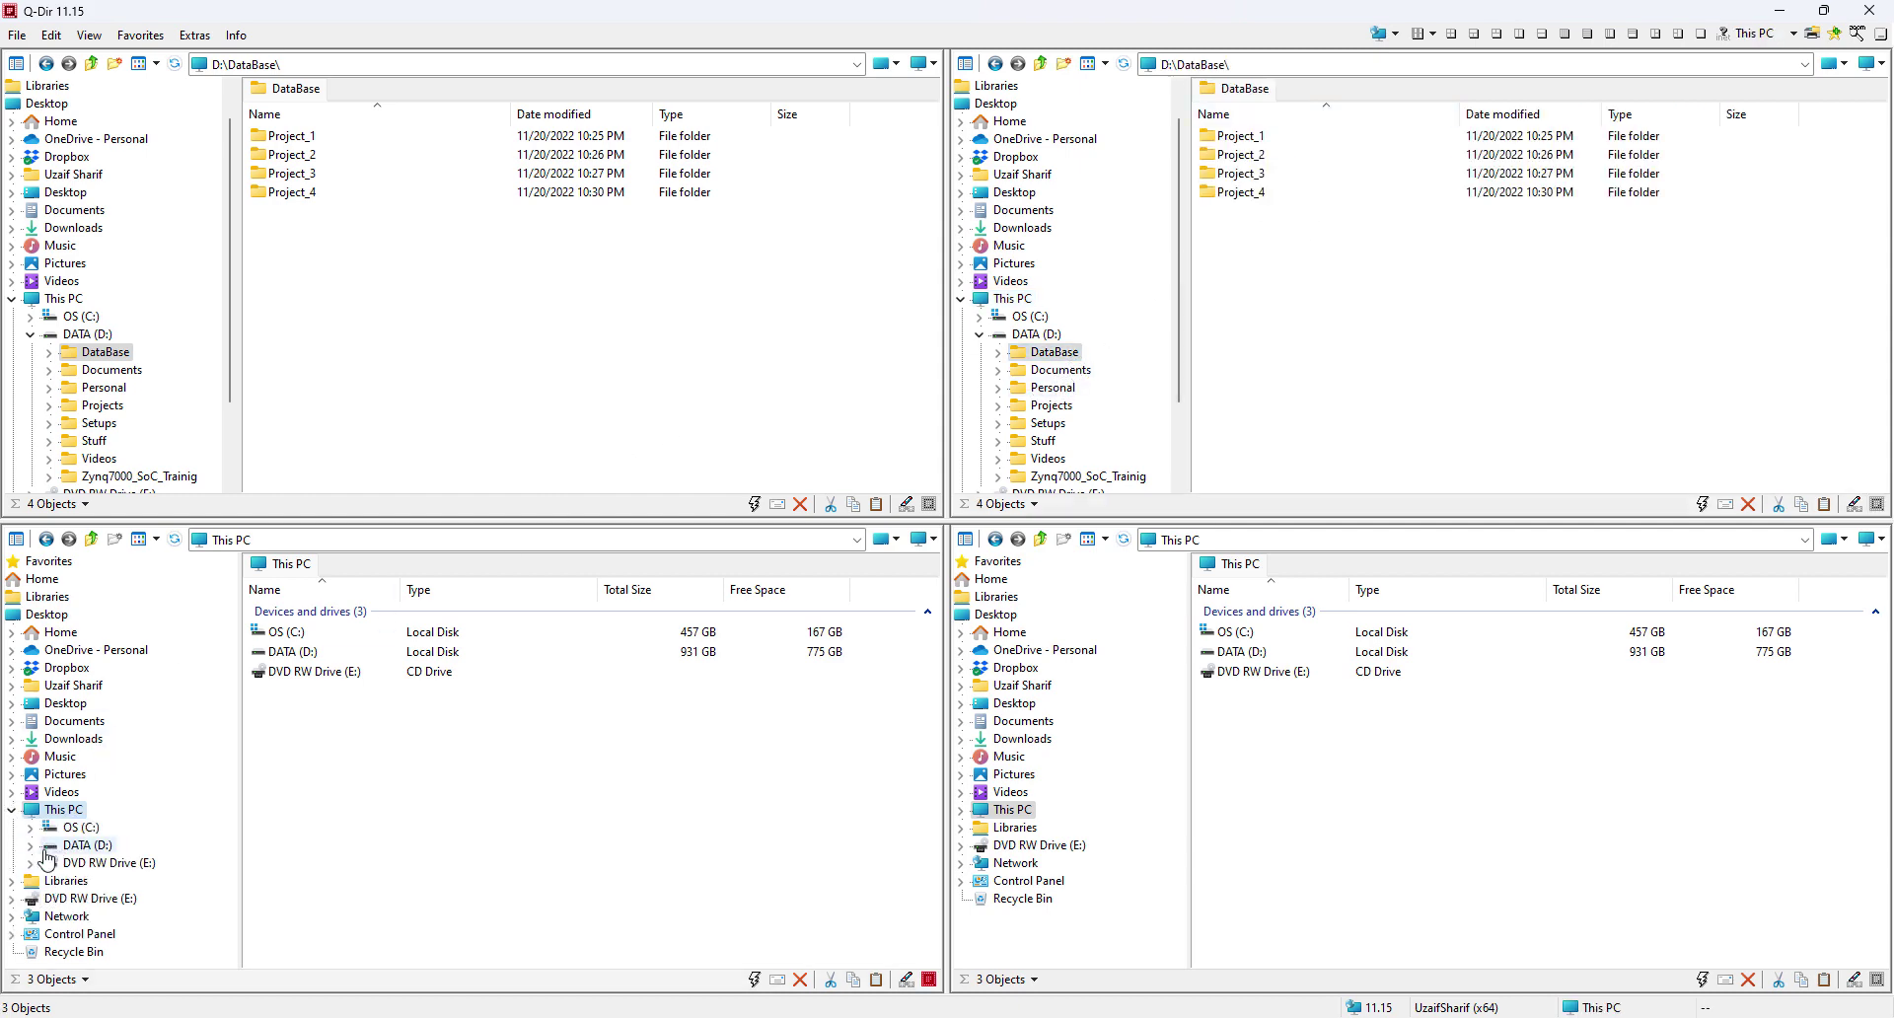
{"action": "left_click", "coordinate": [30, 845]}
{"action": "left_click", "coordinate": [110, 828]}
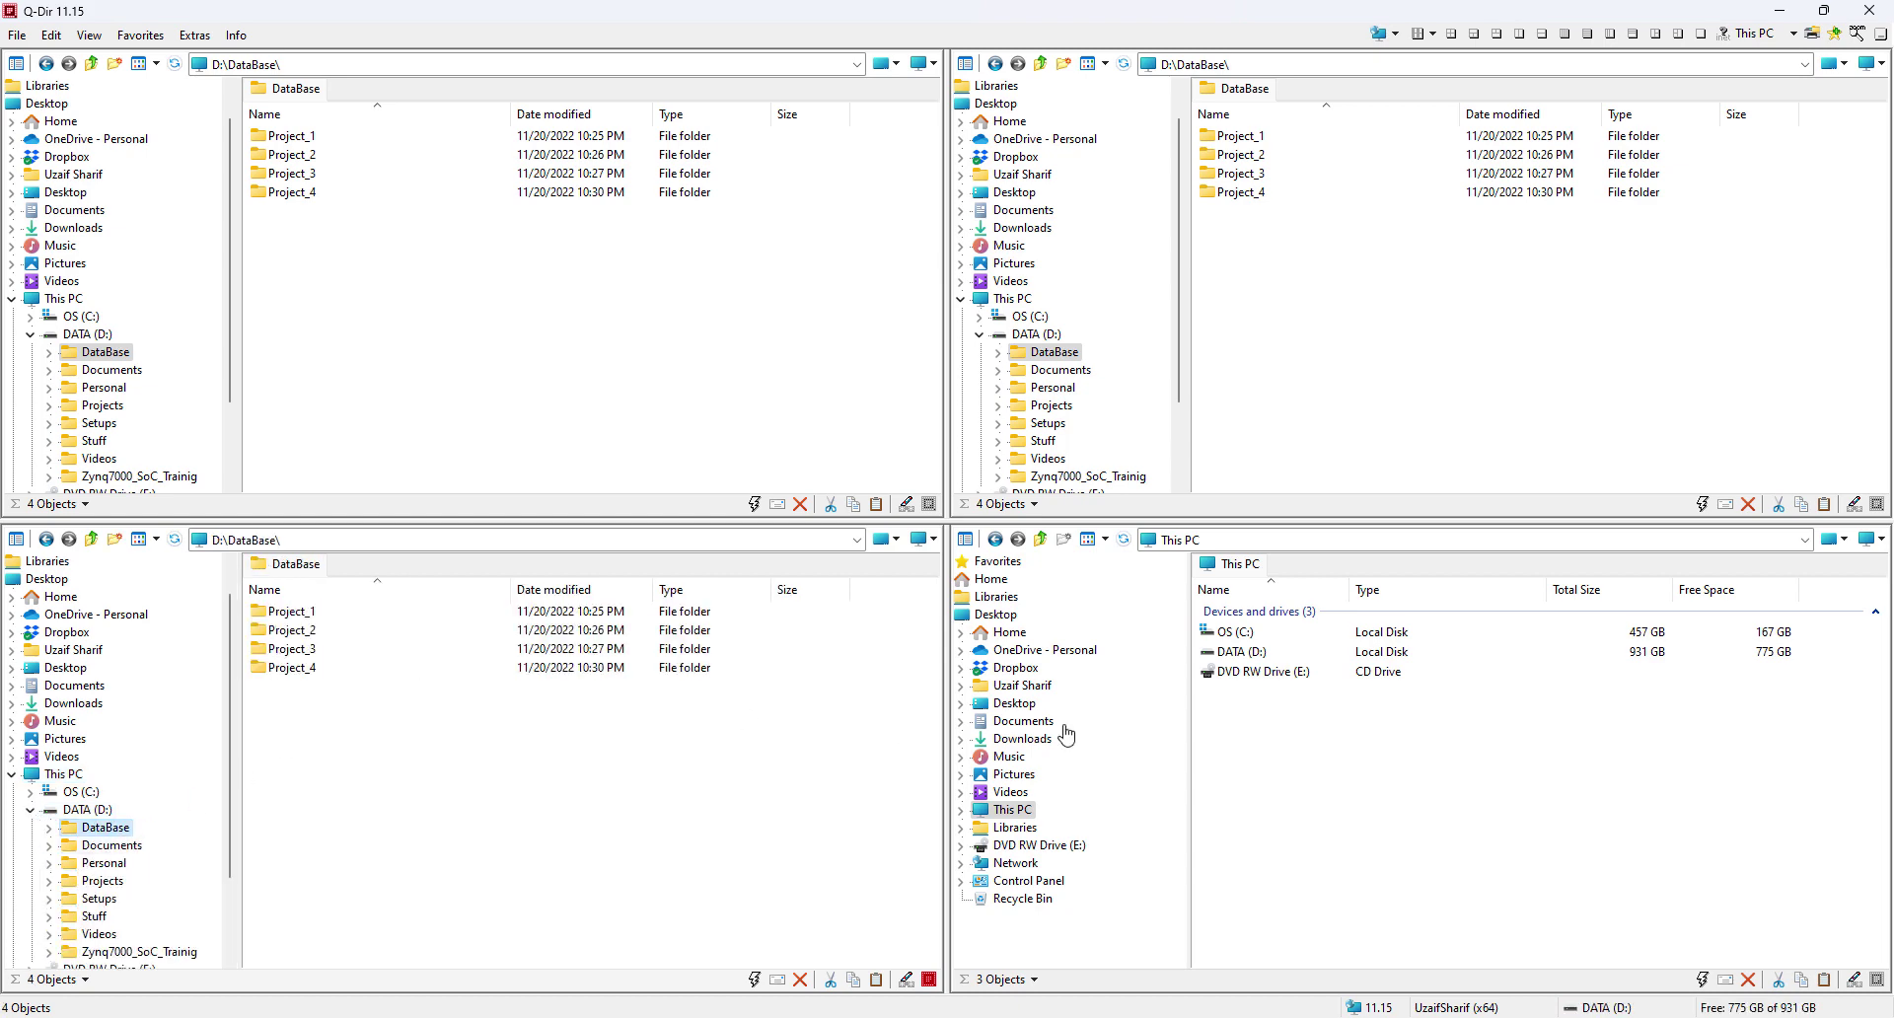
{"action": "left_click", "coordinate": [960, 810]}
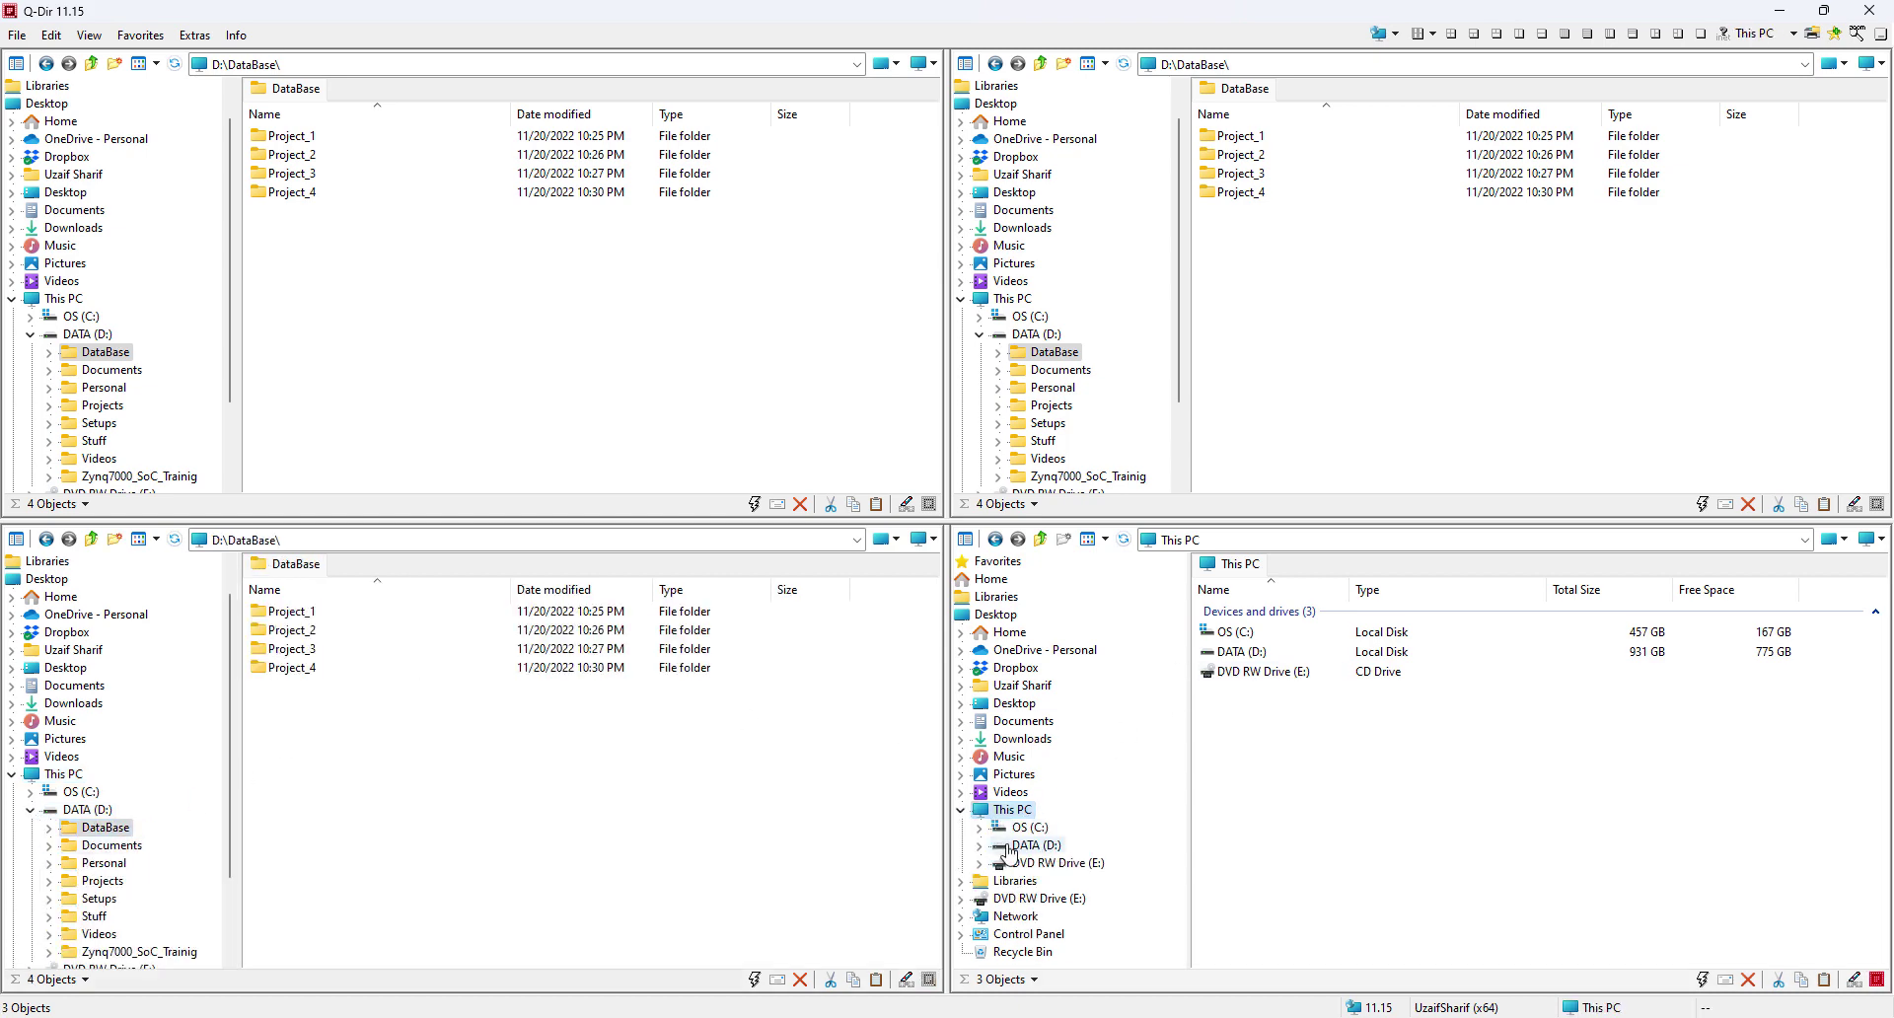
{"action": "left_click", "coordinate": [979, 845]}
{"action": "left_click", "coordinate": [1071, 829]}
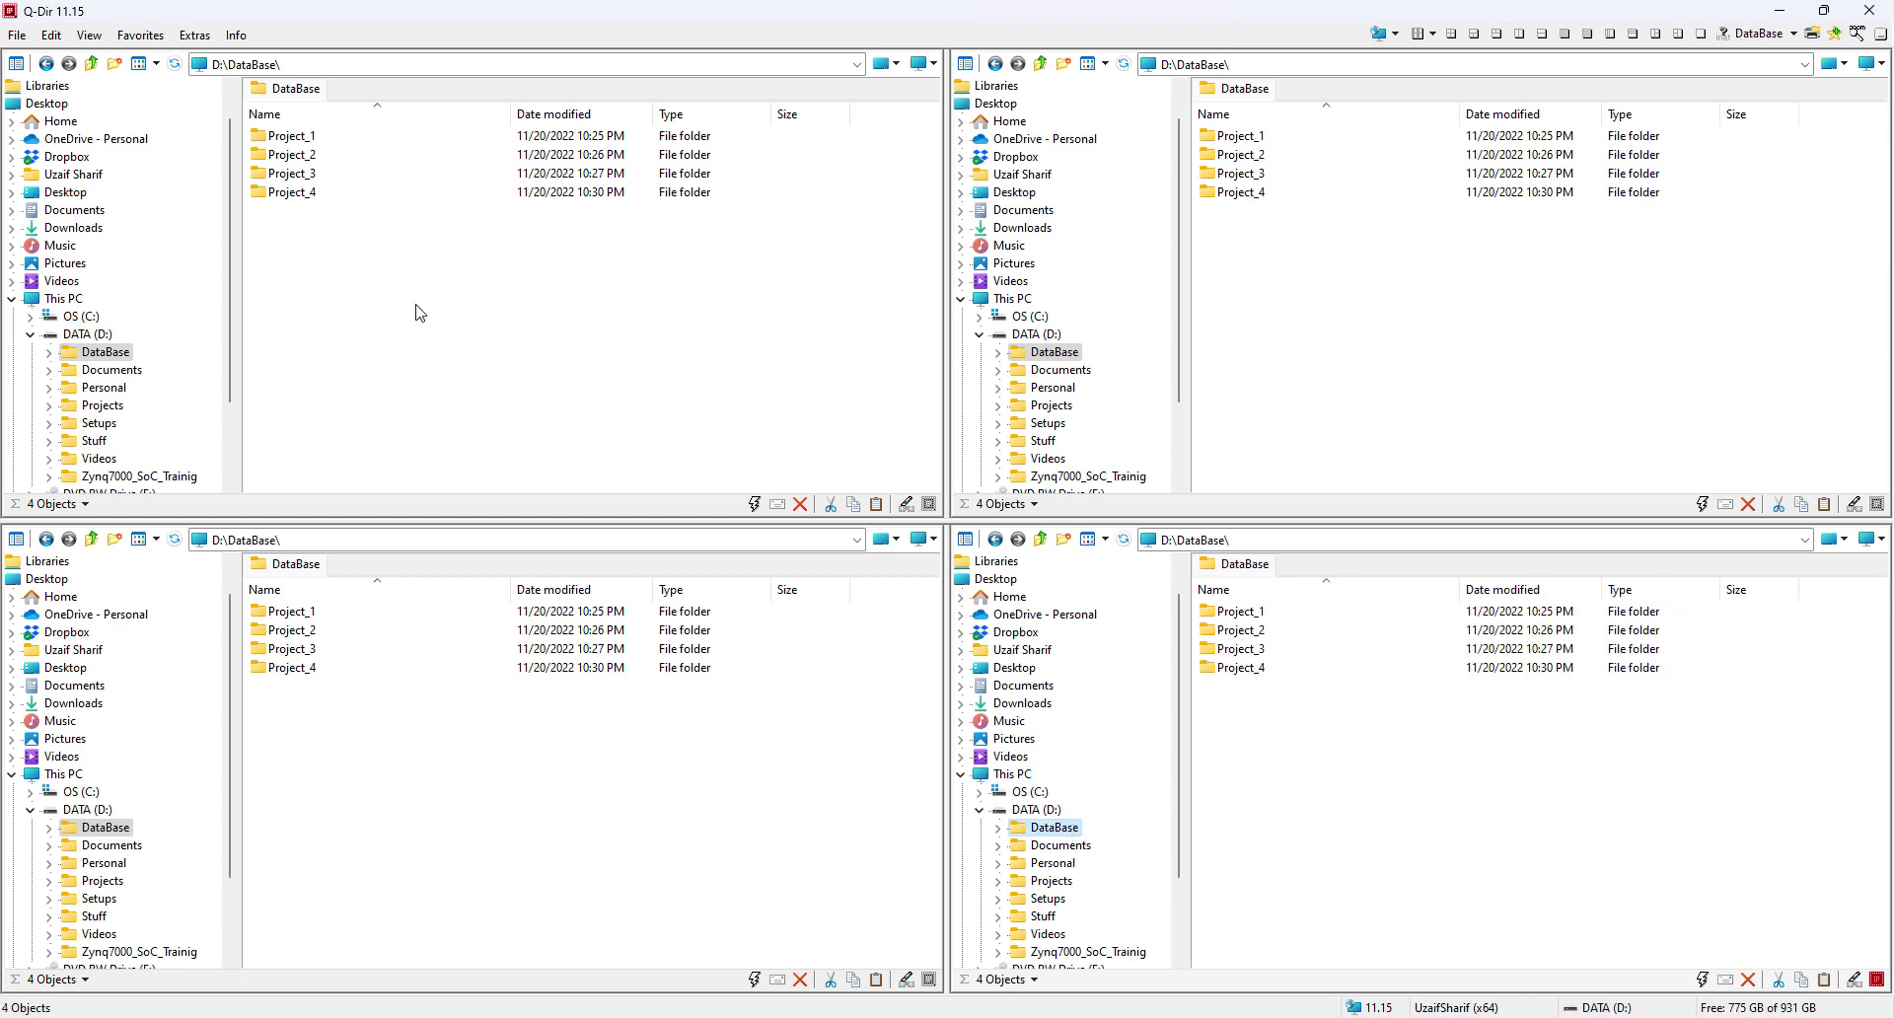
Open a different folder in each pane: Project_1 and Project_2 in the upper row, Project_3 and Project_4 in the lower row
{"action": "double_click", "coordinate": [331, 141]}
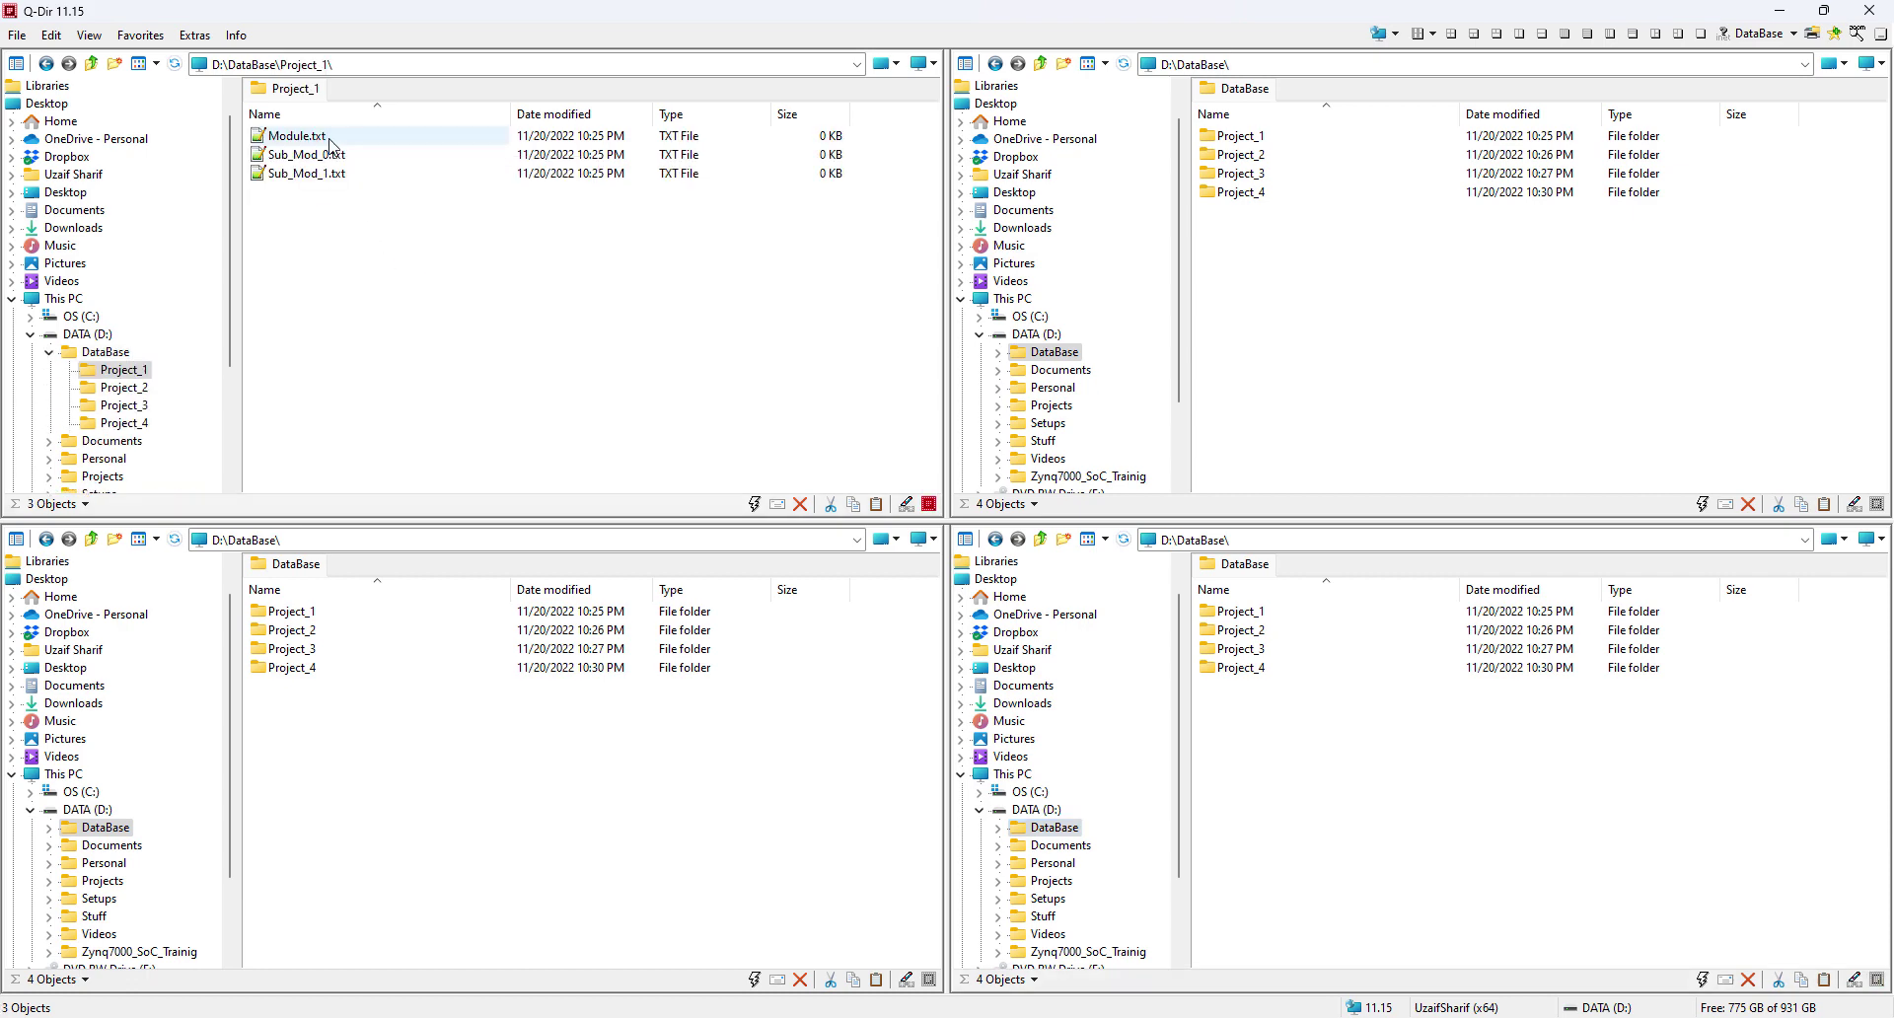
{"action": "double_click", "coordinate": [1265, 155]}
{"action": "double_click", "coordinate": [296, 649]}
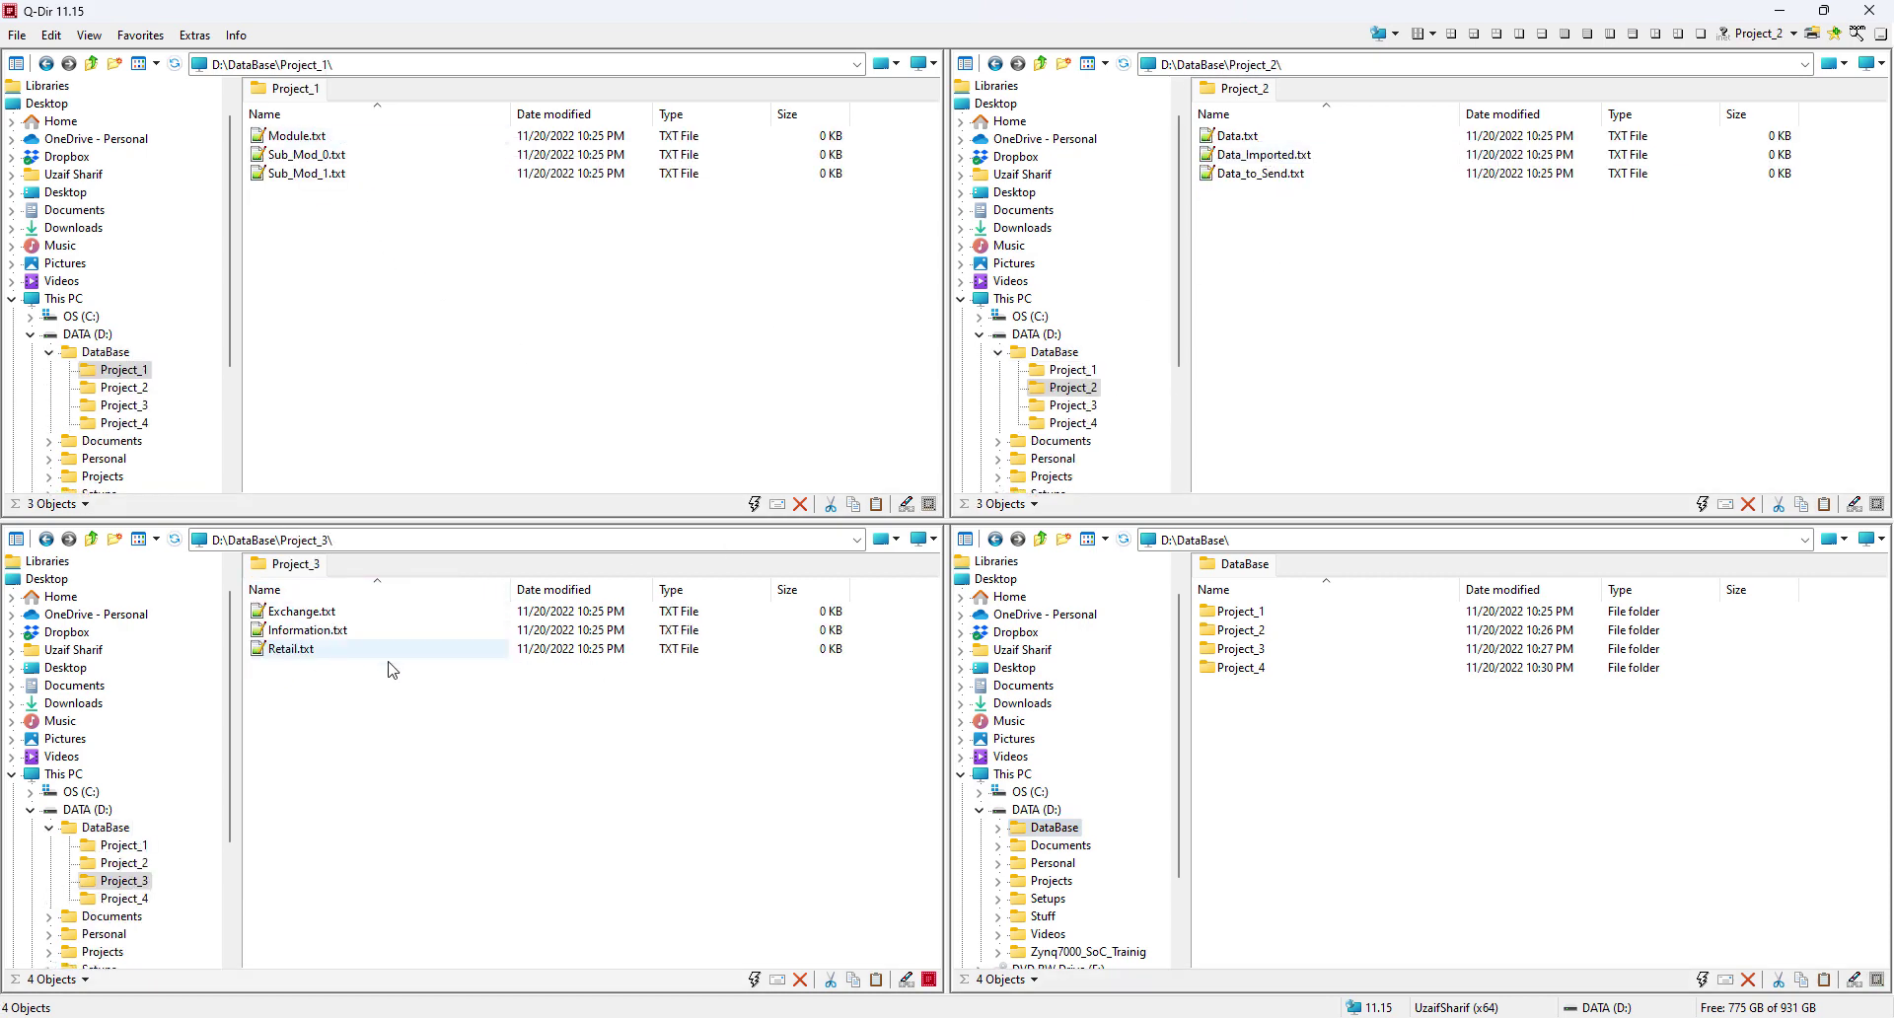
{"action": "double_click", "coordinate": [1245, 668]}
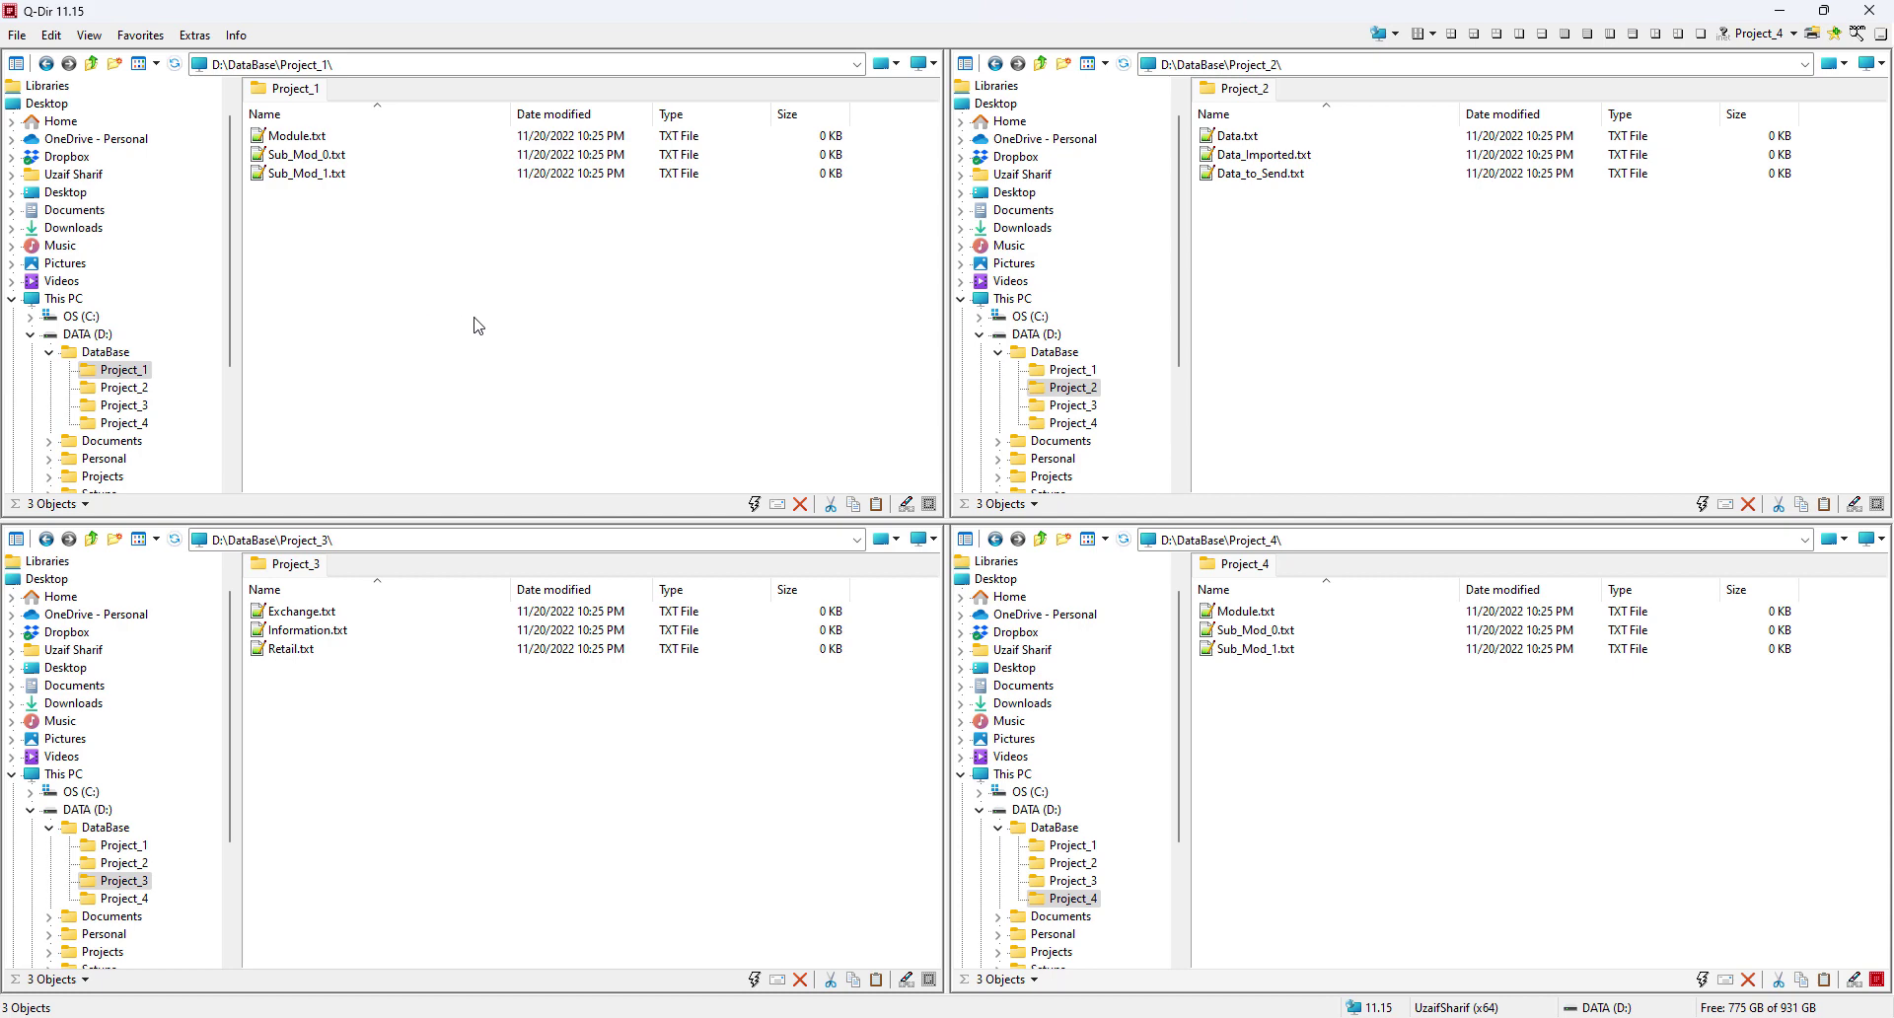
Minimize Q-Dir, preview the open File Explorer windows, and bring up the Project_1 and Project_2 windows for comparison
{"action": "left_click", "coordinate": [1785, 10]}
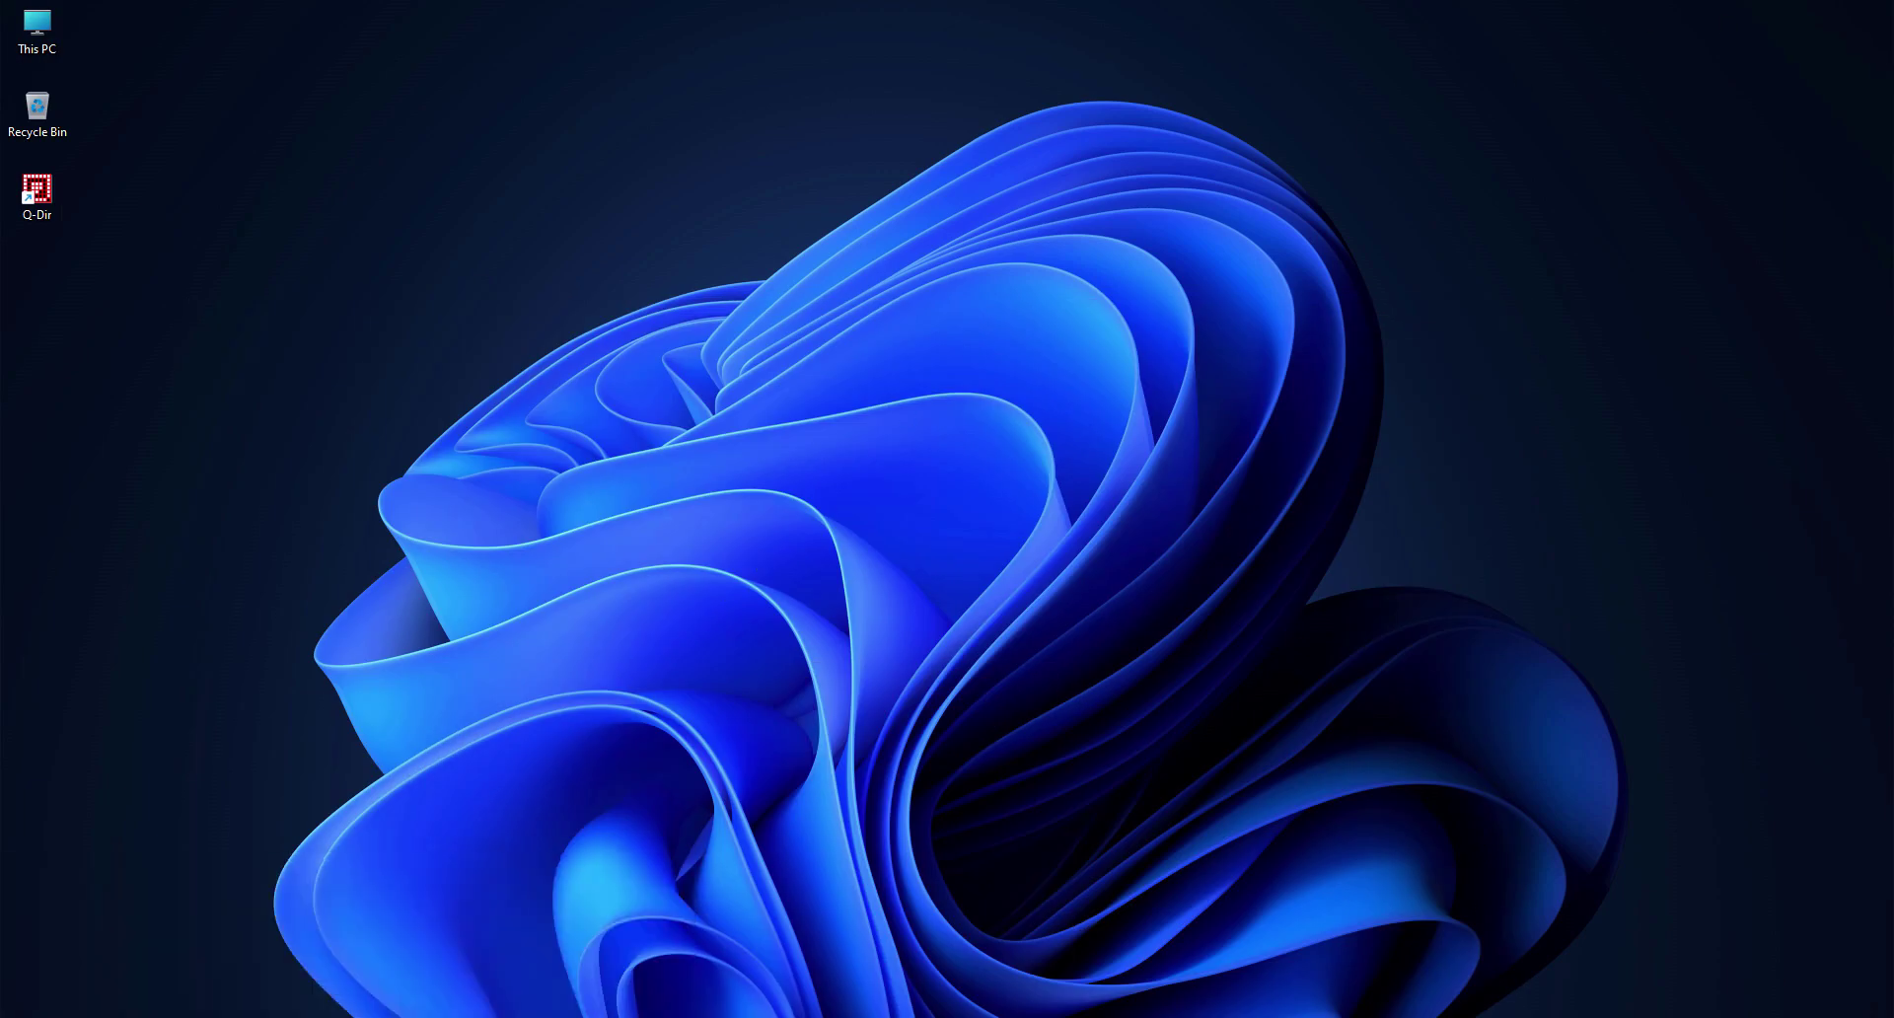
{"action": "mouse_move", "coordinate": [92, 935]}
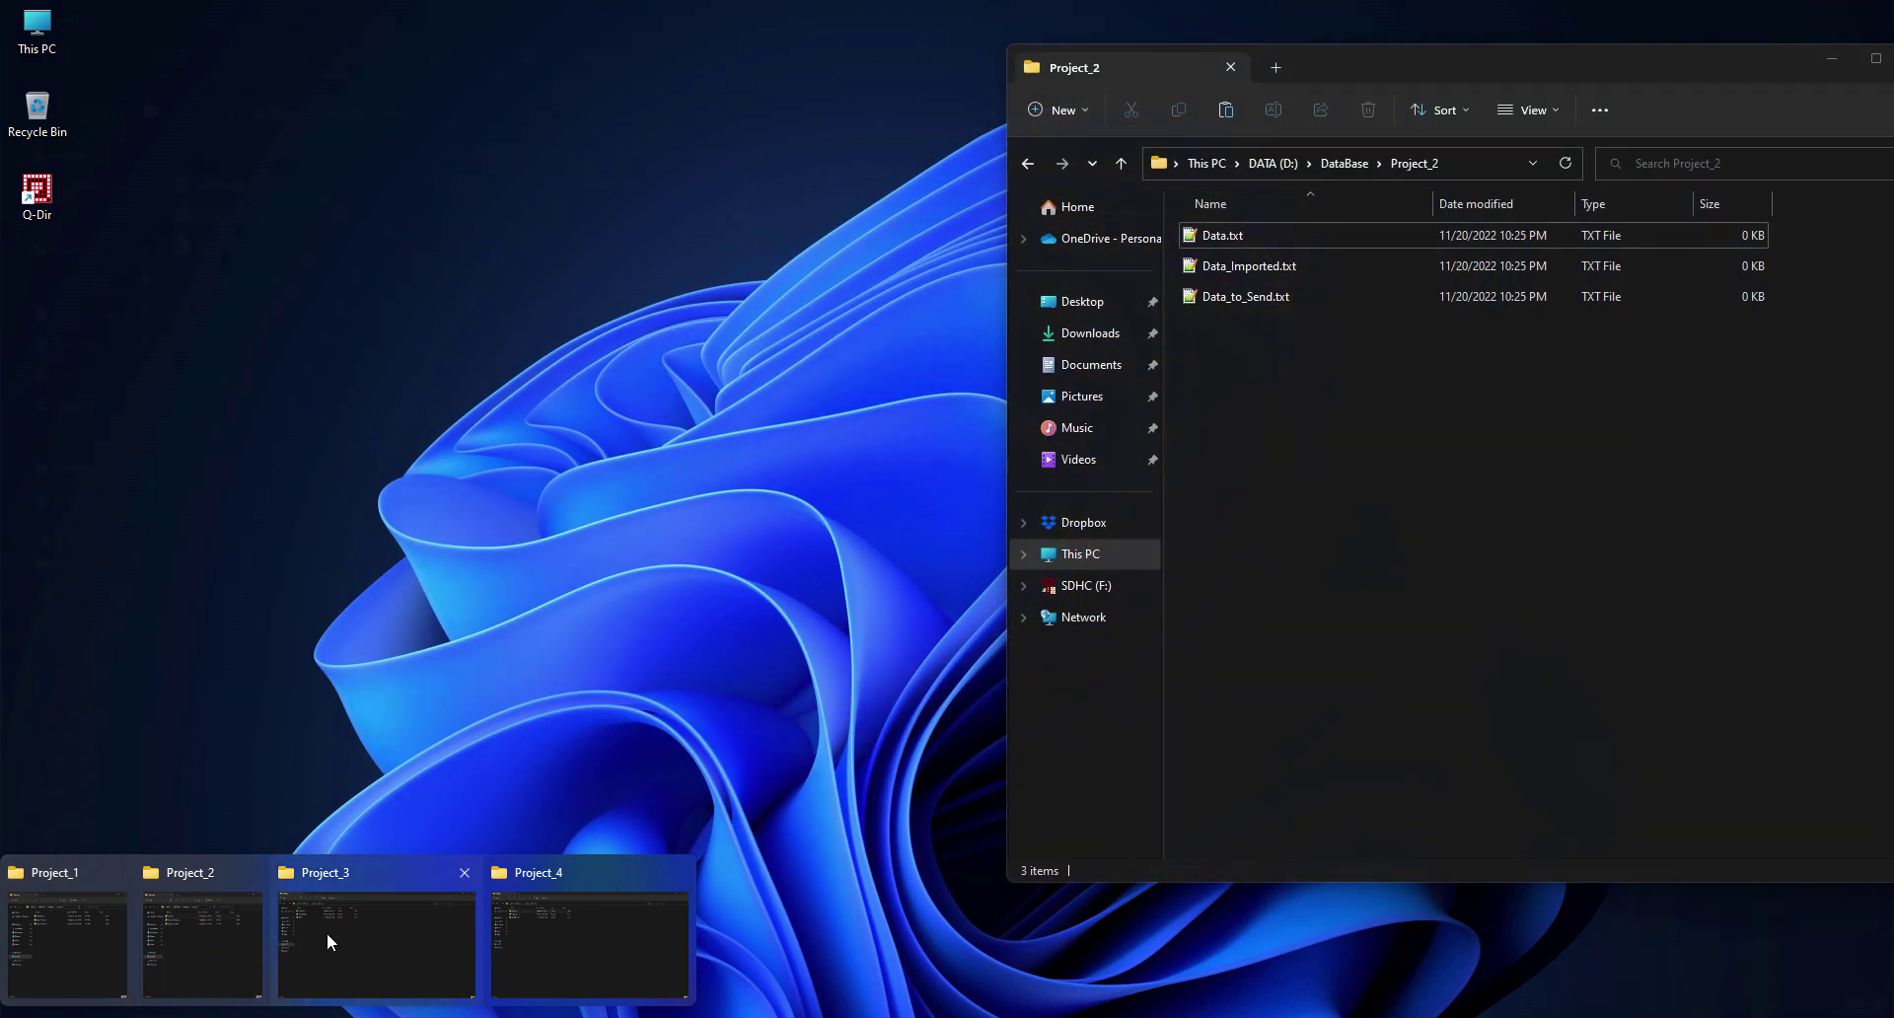
{"action": "mouse_move", "coordinate": [572, 933]}
{"action": "mouse_move", "coordinate": [437, 927]}
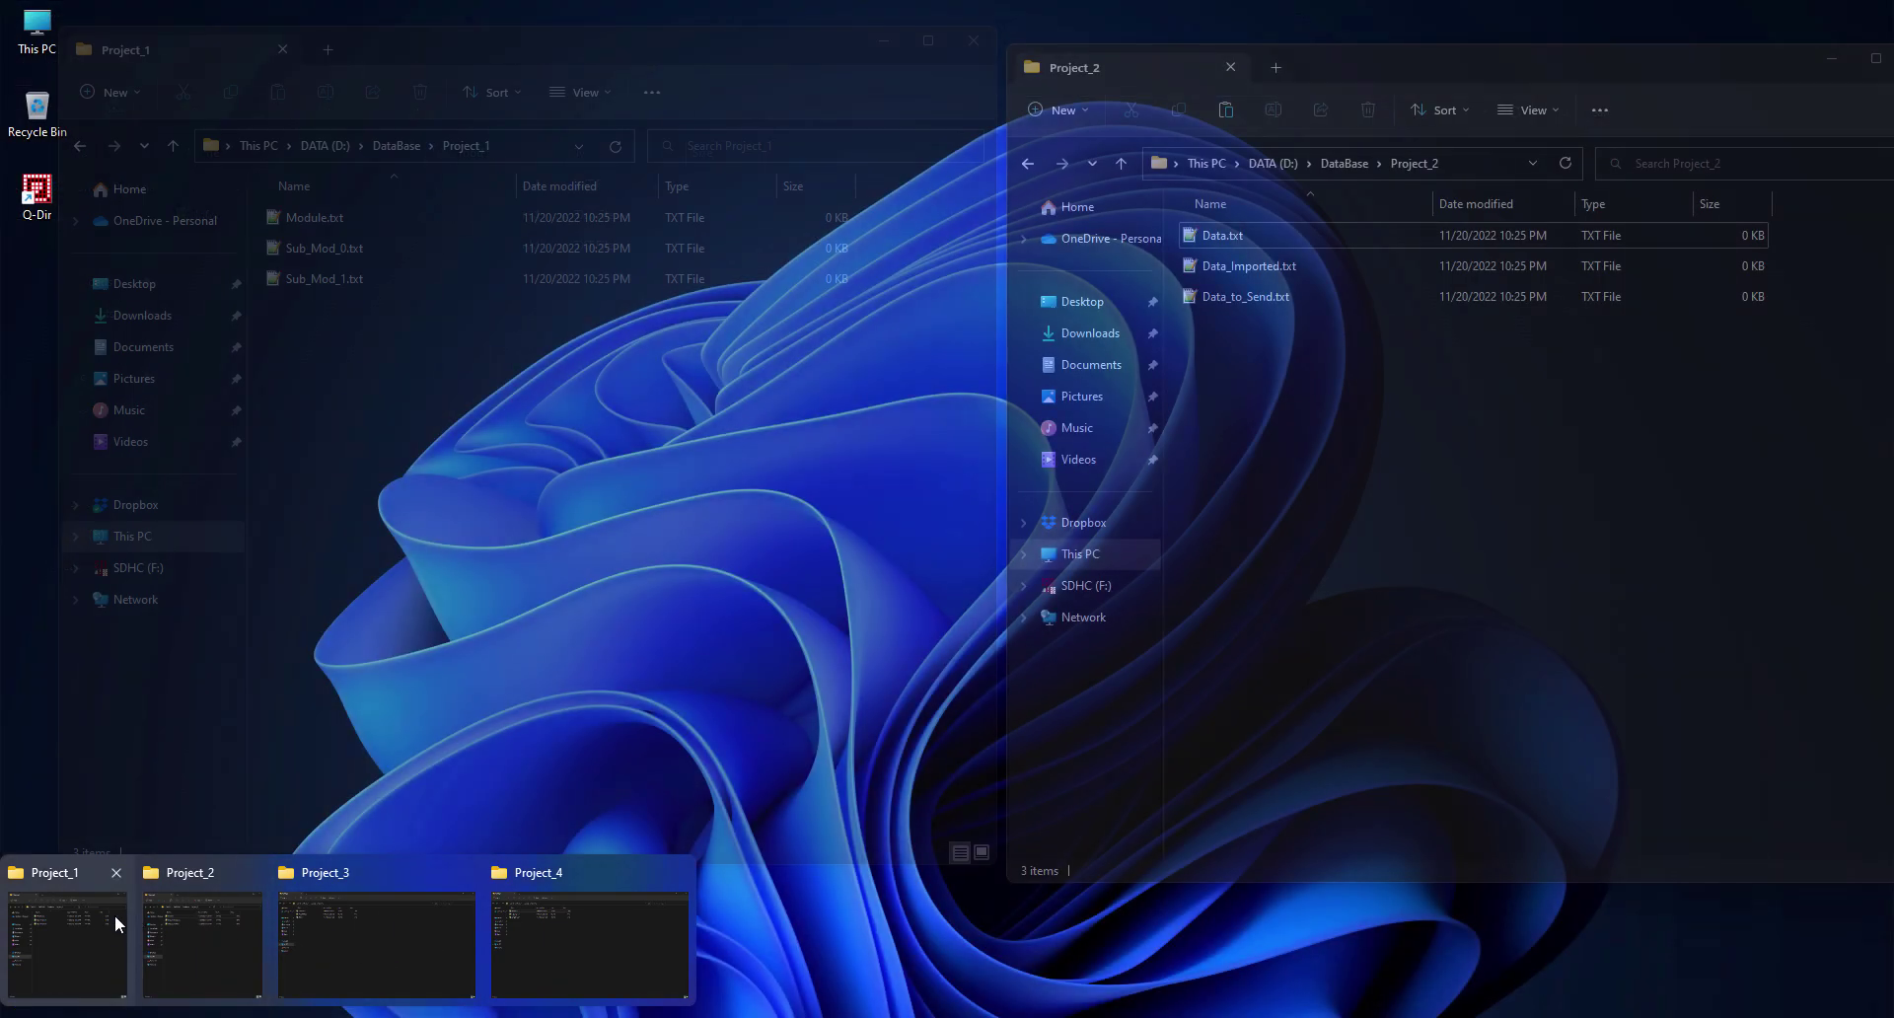
{"action": "left_click", "coordinate": [115, 918]}
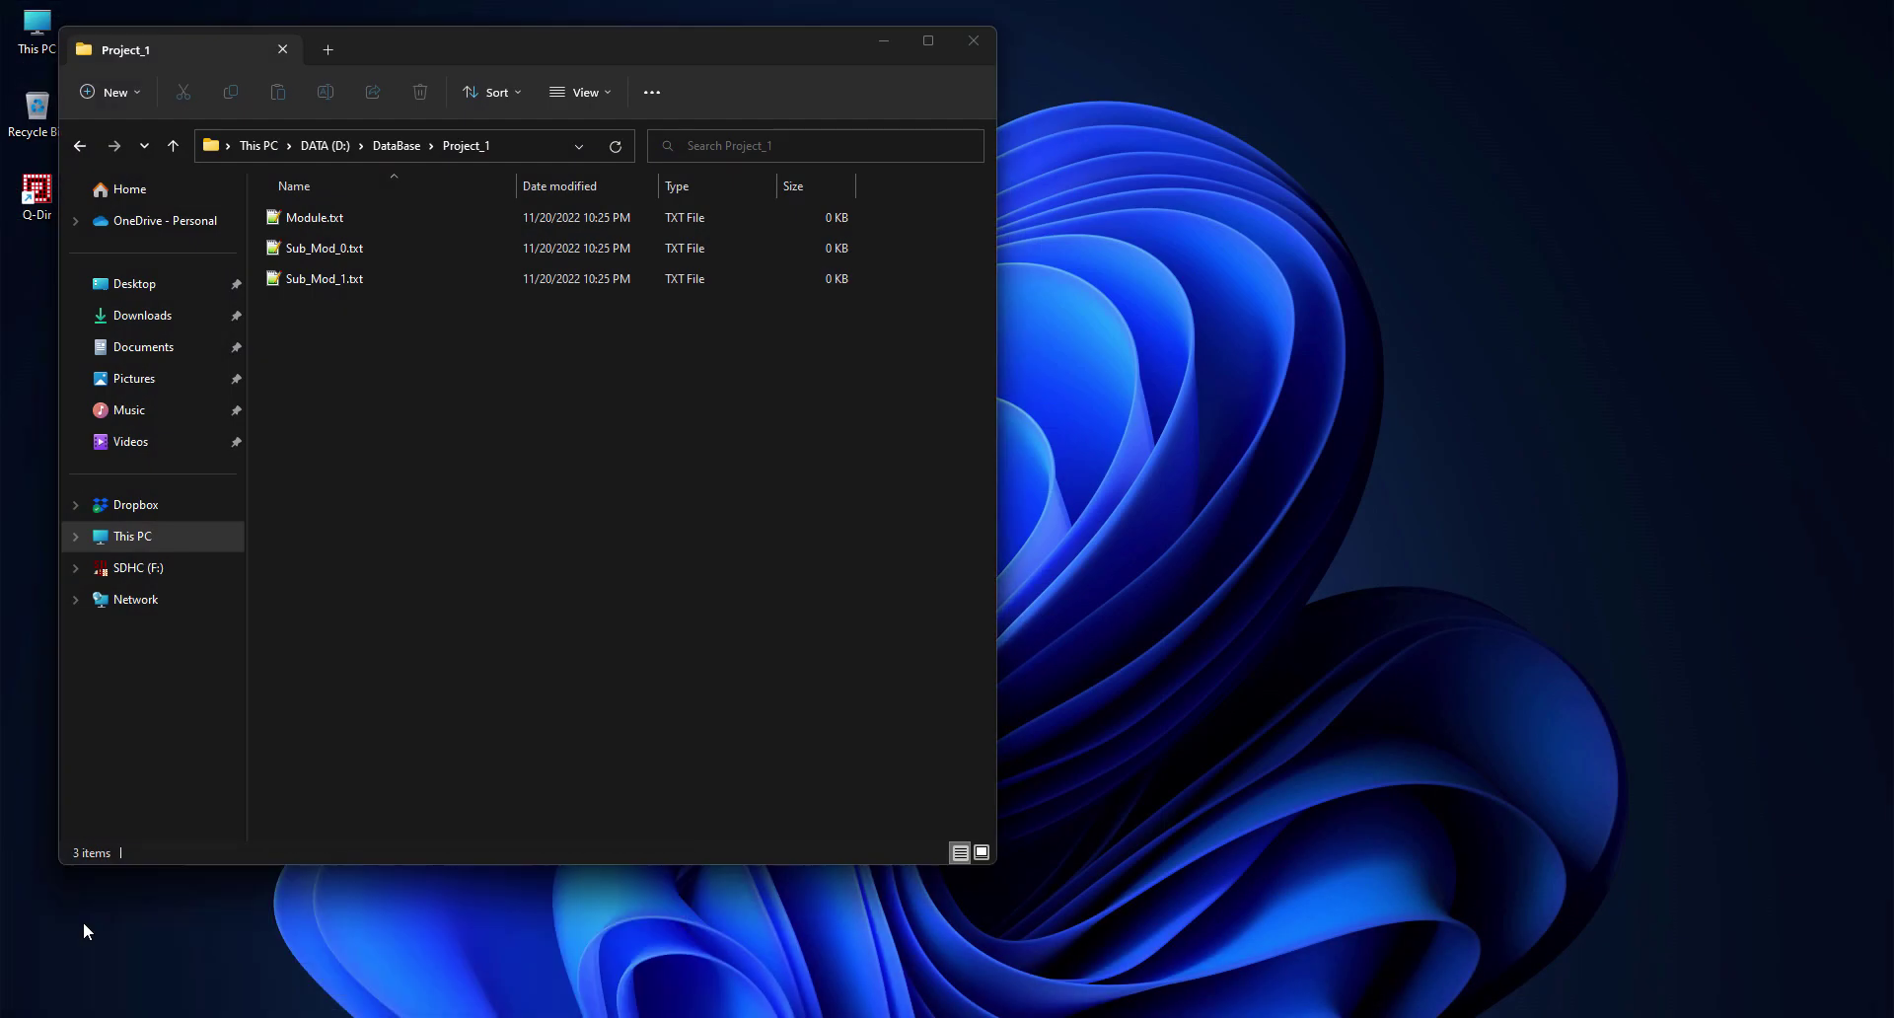
{"action": "mouse_move", "coordinate": [280, 973]}
{"action": "left_click", "coordinate": [244, 945]}
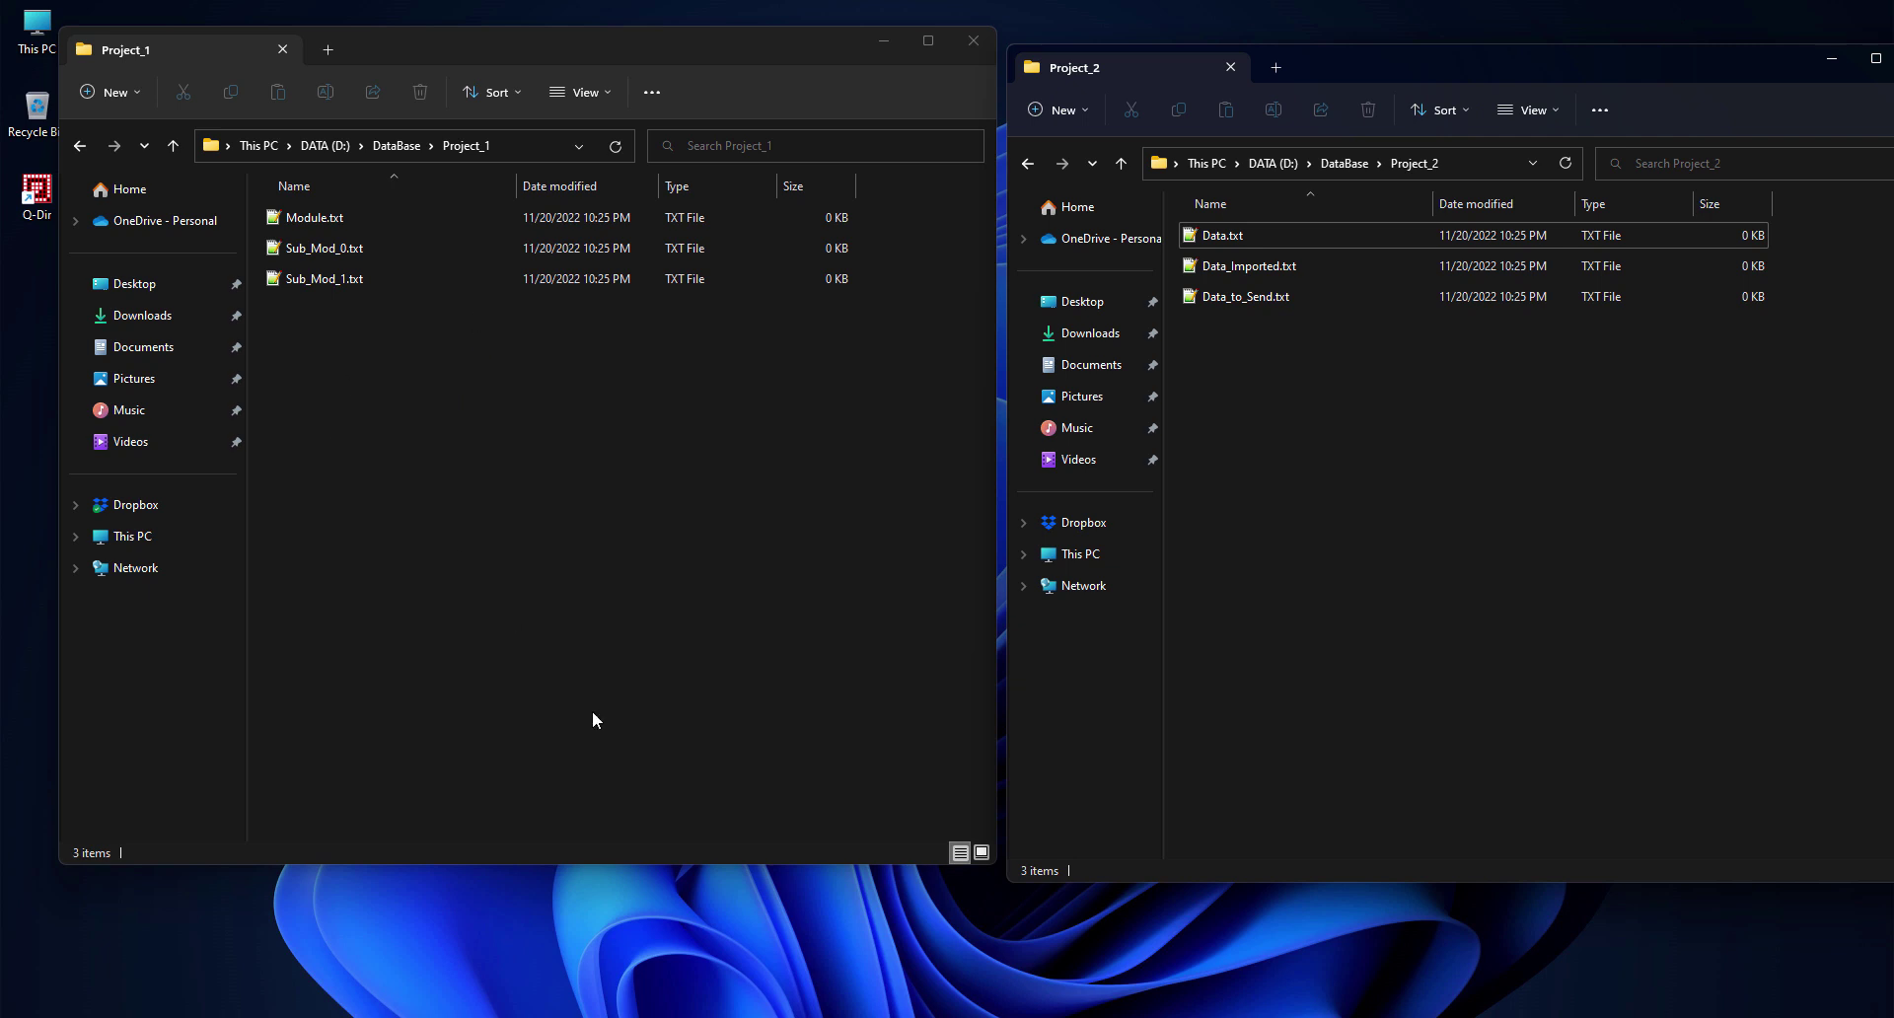
Minimize the Project_1 and Project_2 File Explorer windows and restore the Q-Dir window
{"action": "left_click", "coordinate": [881, 36]}
{"action": "left_click", "coordinate": [1815, 63]}
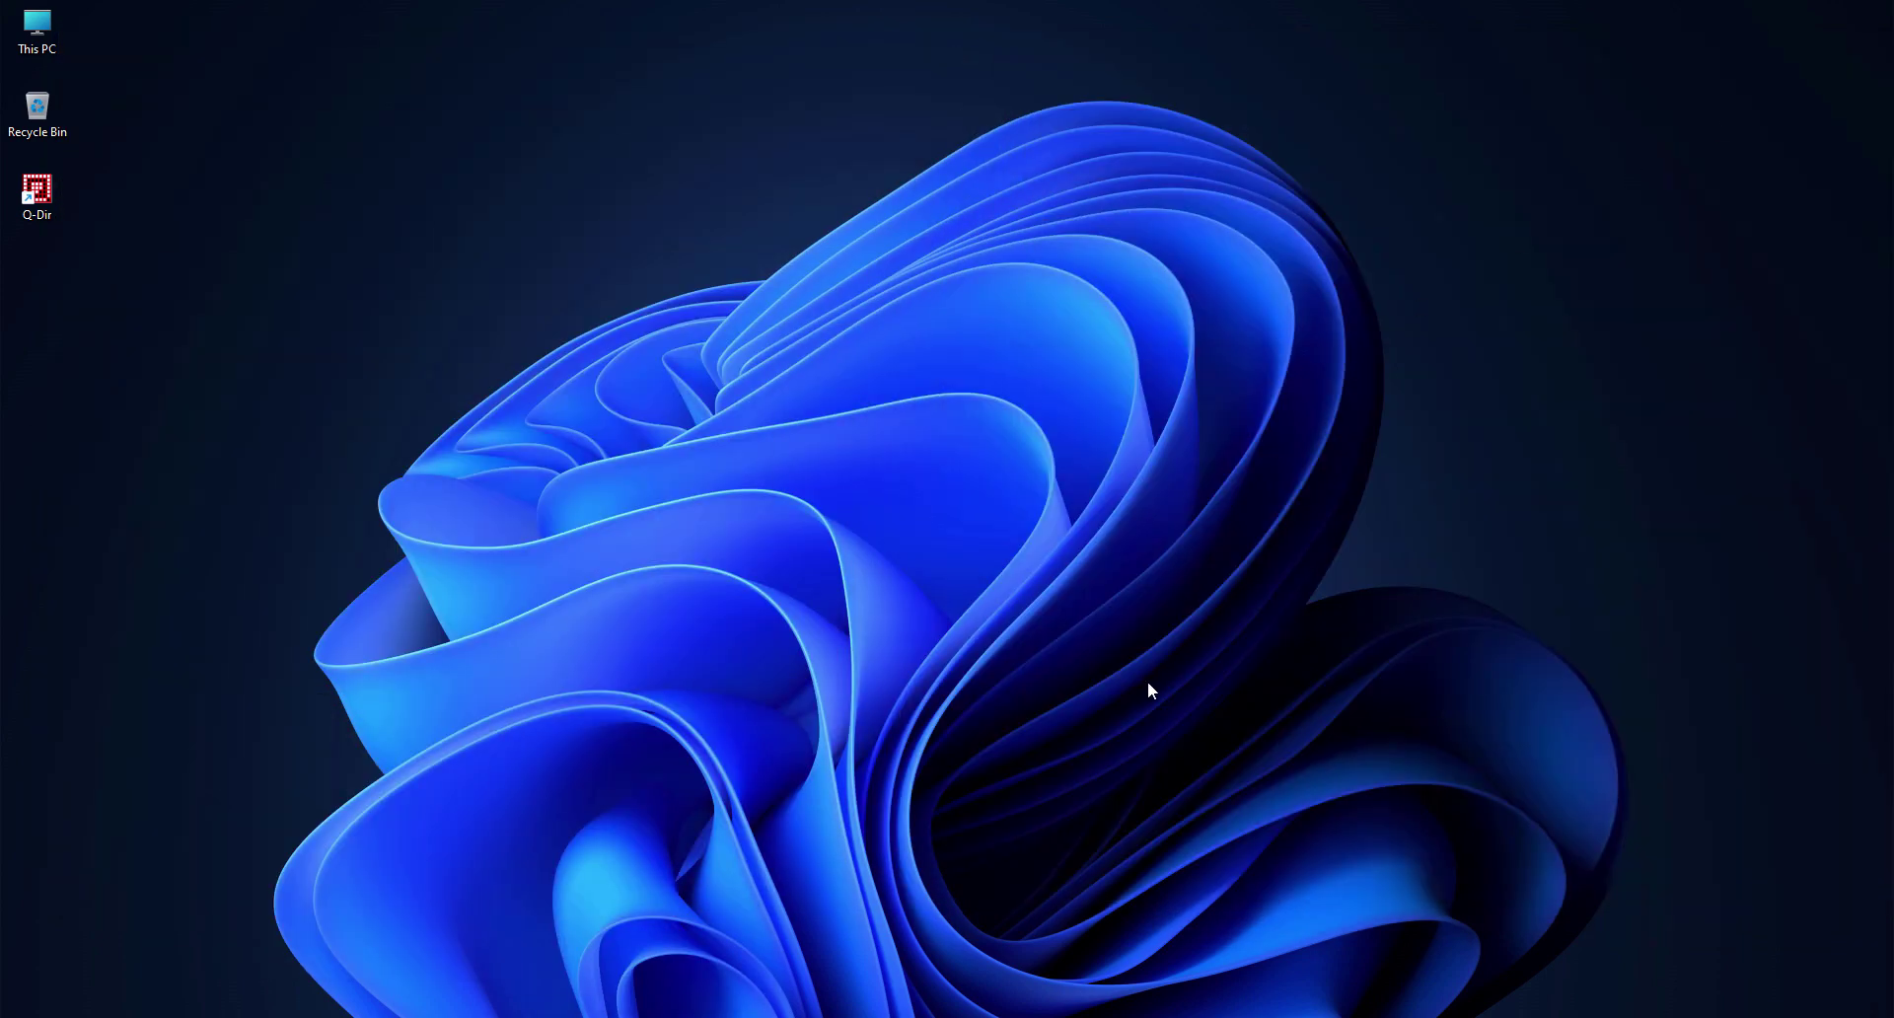
{"action": "mouse_move", "coordinate": [658, 1017]}
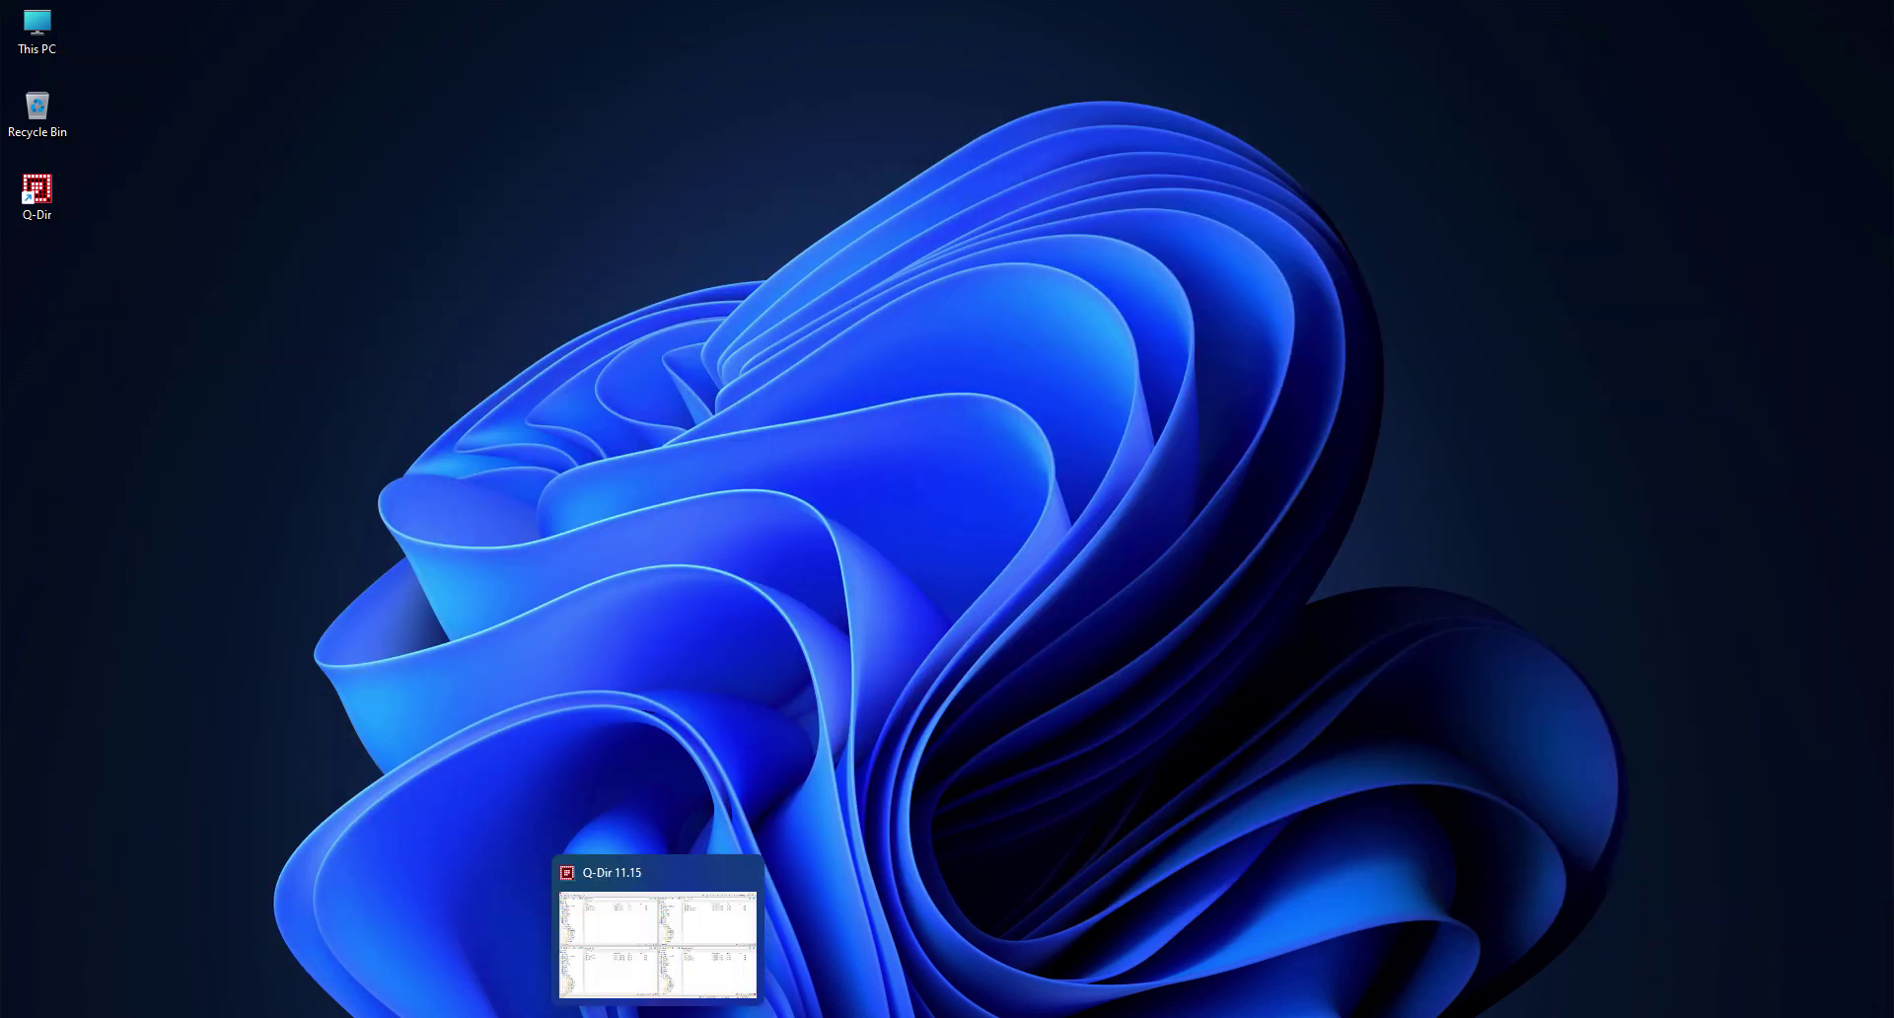
{"action": "left_click", "coordinate": [653, 932]}
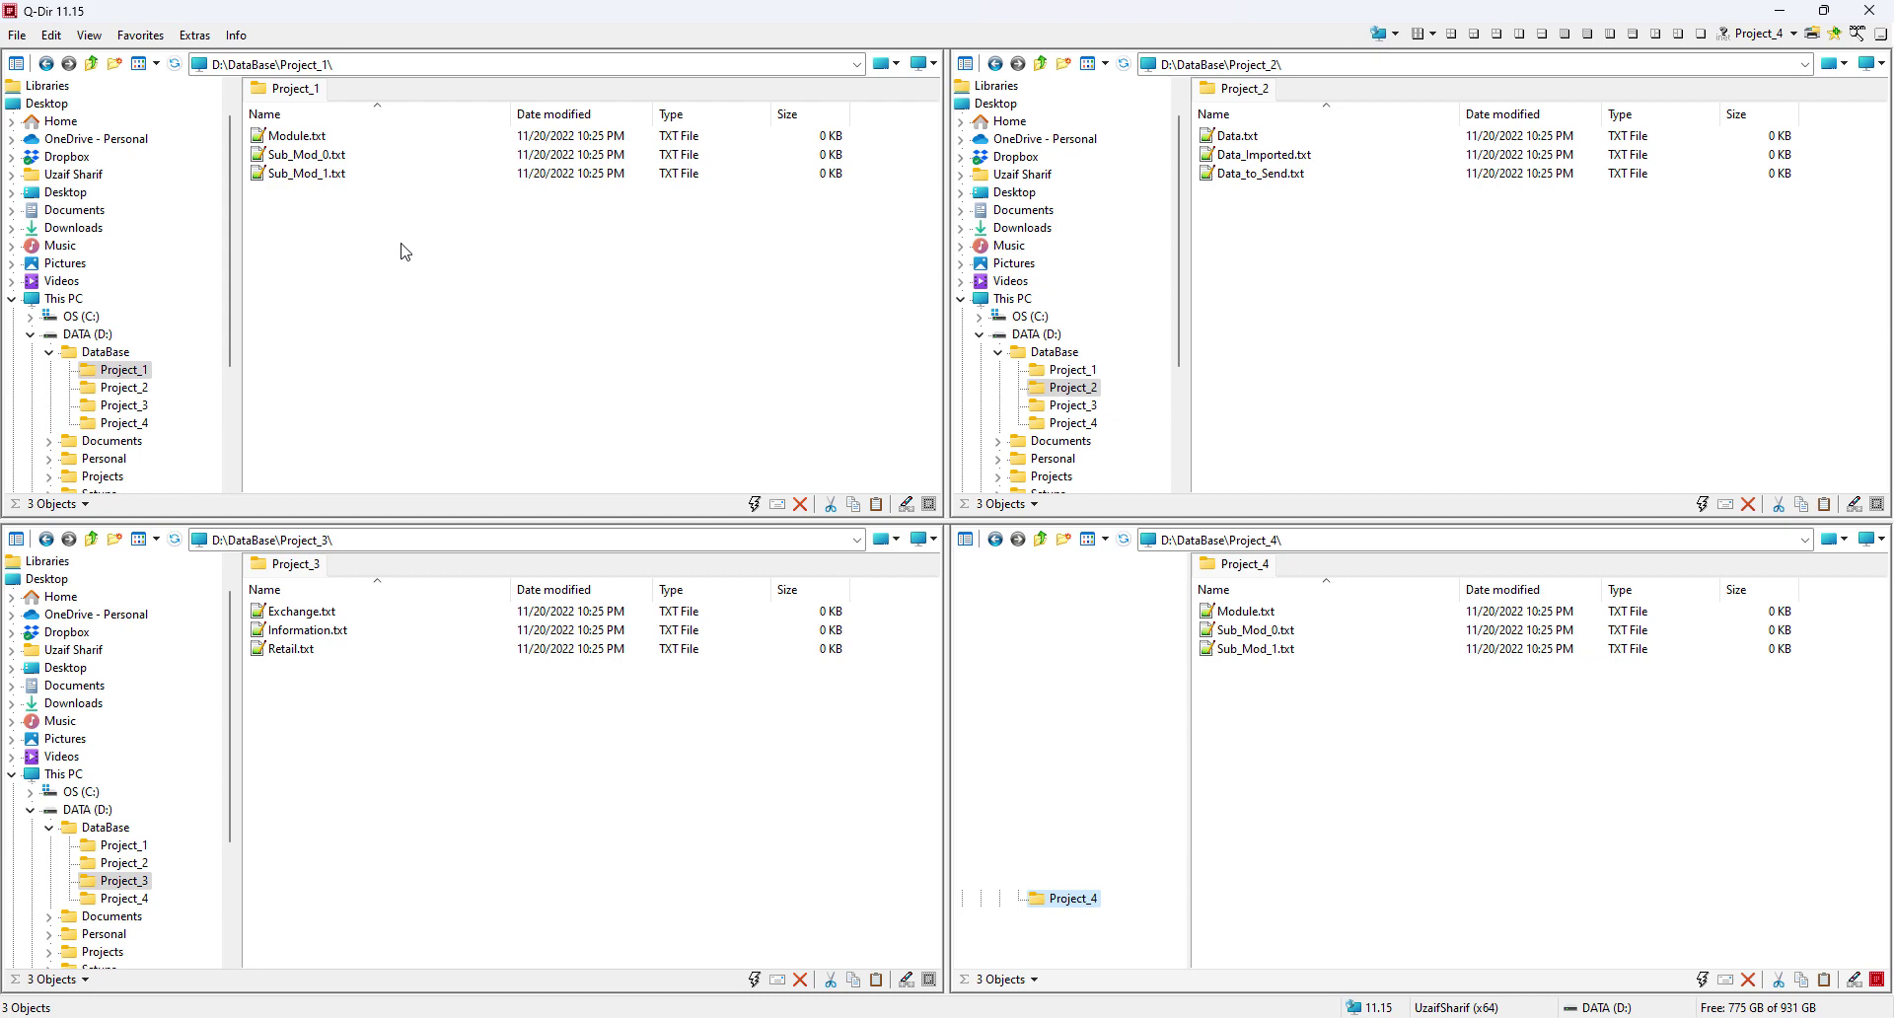
Add a second tab showing Project_2 to the Project_1 pane and switch back and forth between both tabs
{"action": "double_click", "coordinate": [336, 91]}
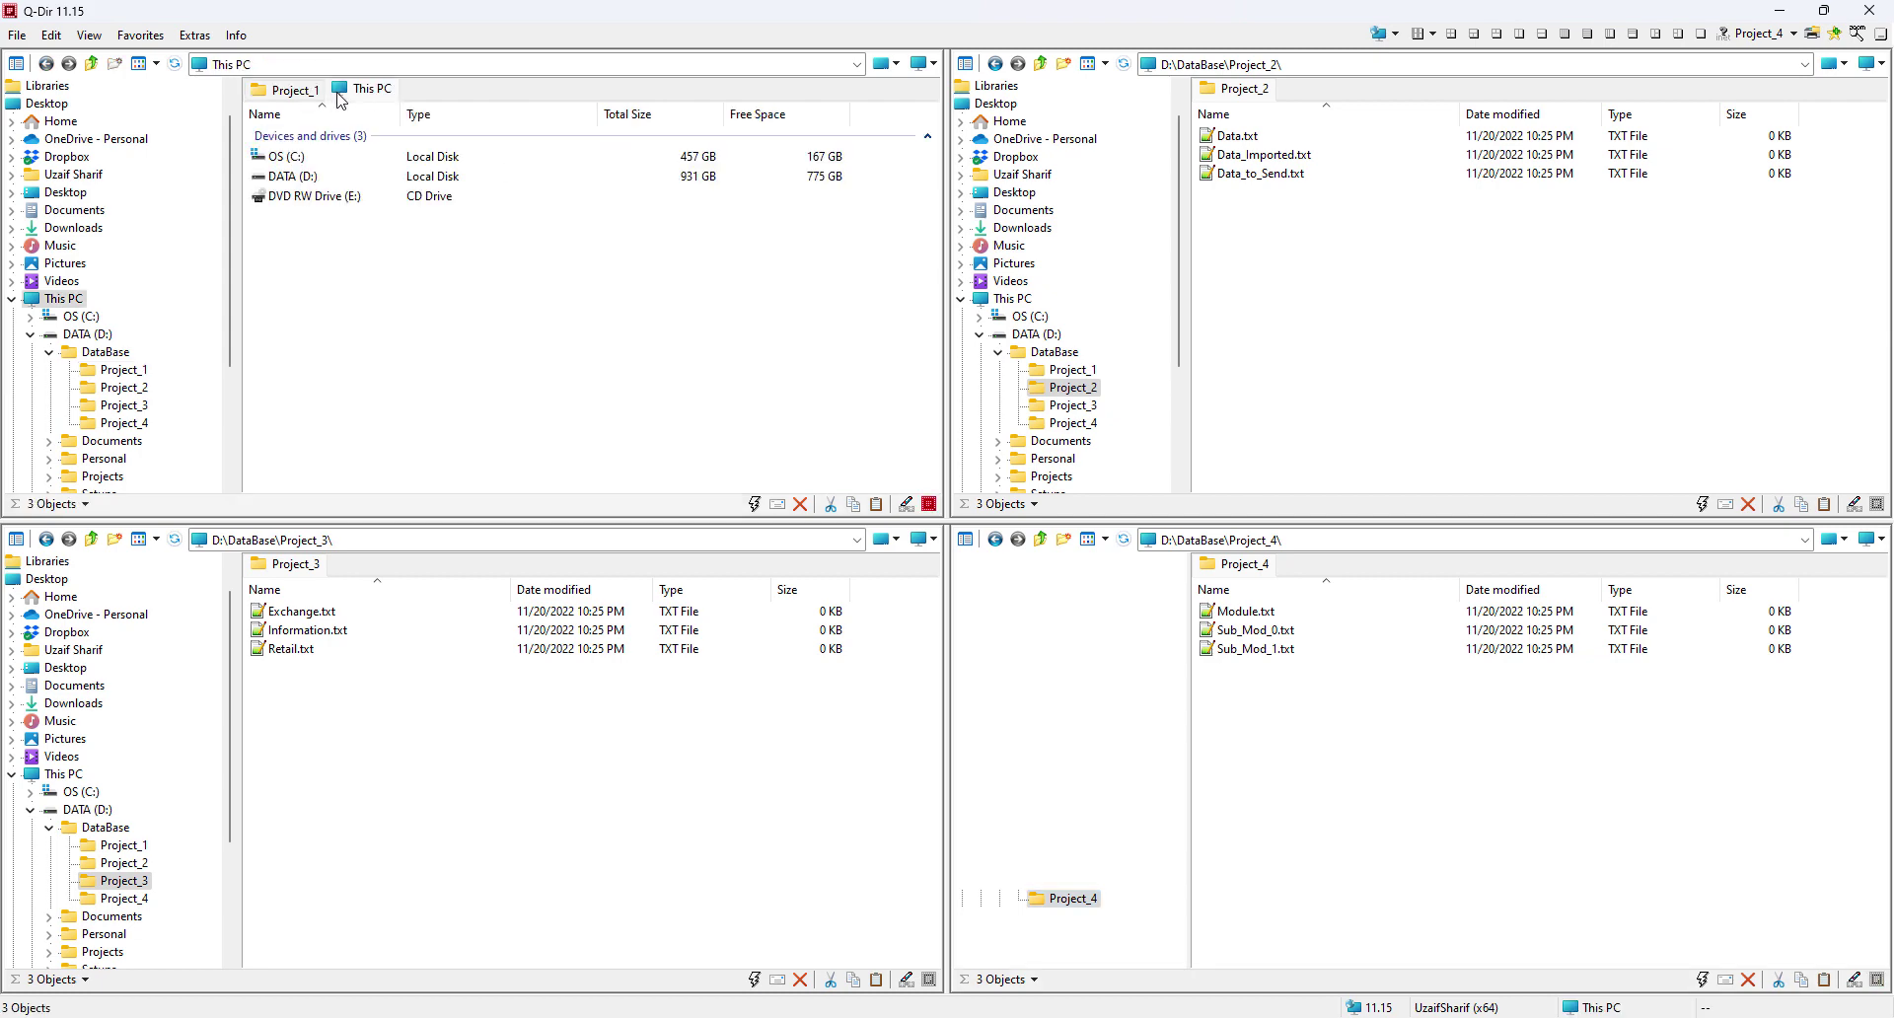
{"action": "left_click", "coordinate": [124, 387]}
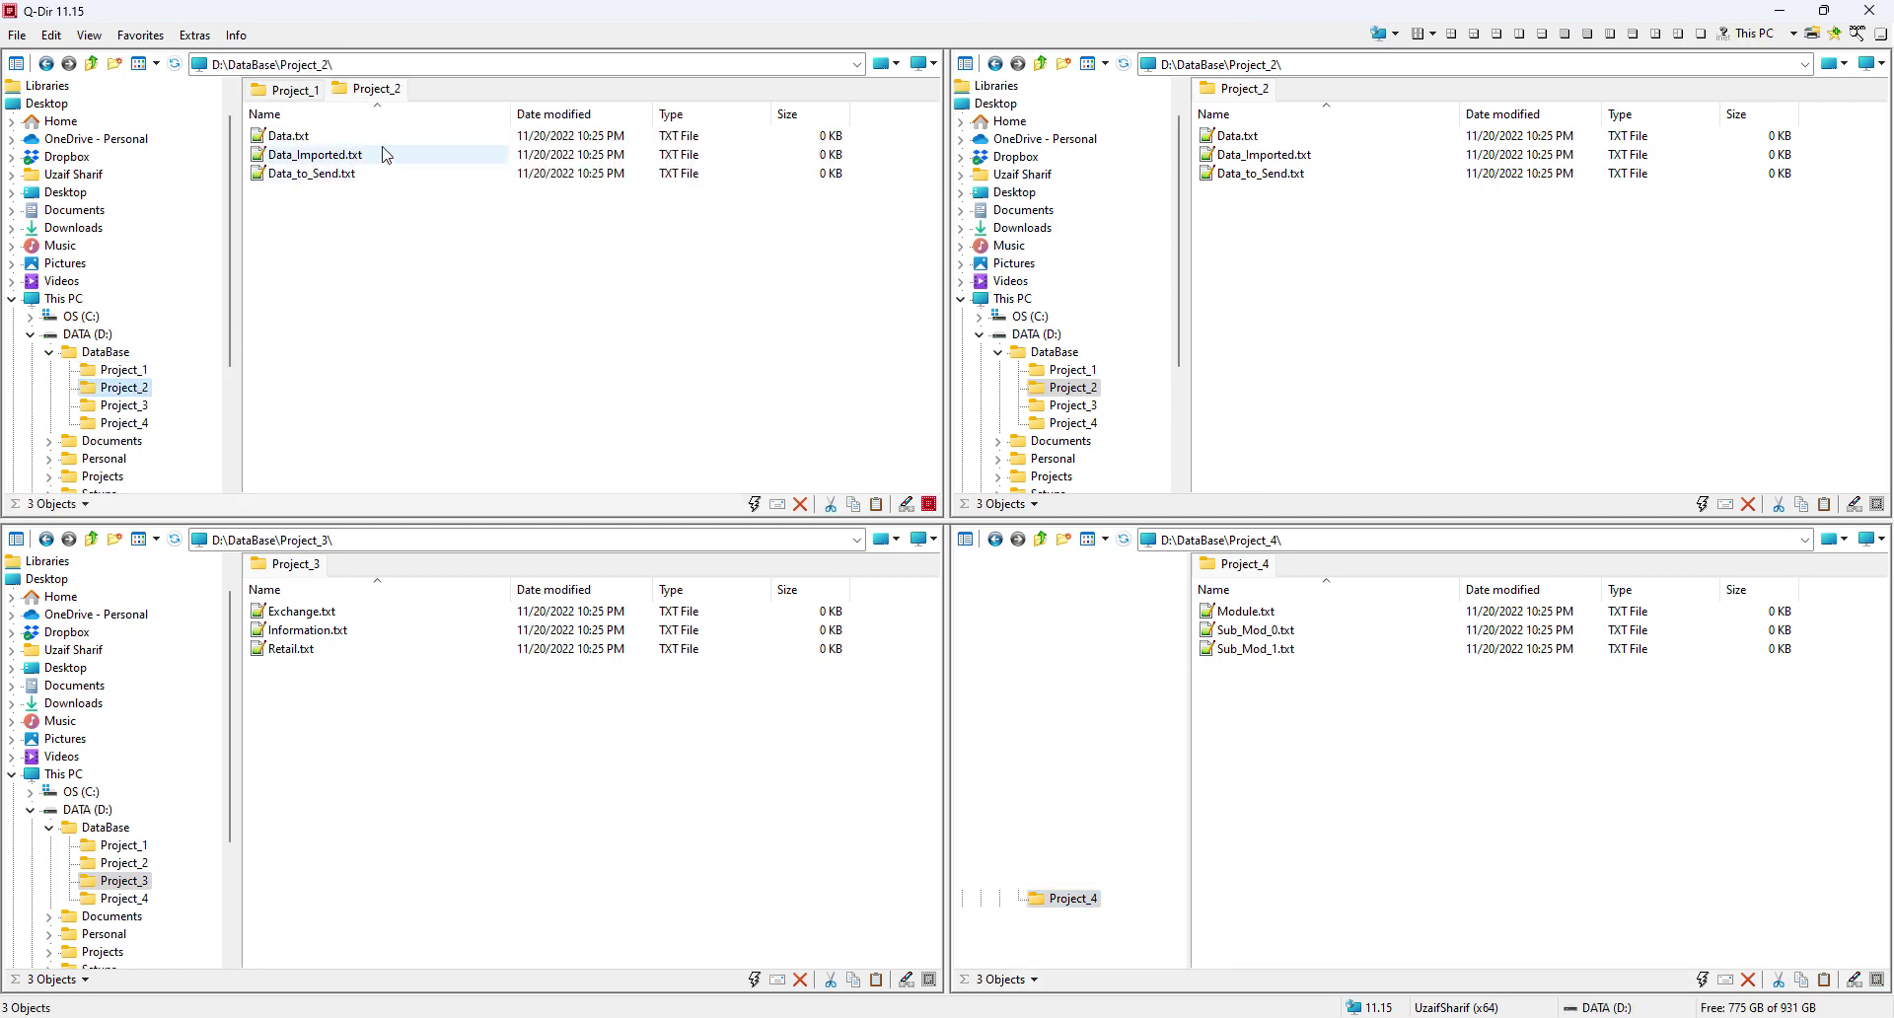
{"action": "left_click", "coordinate": [295, 91]}
{"action": "left_click", "coordinate": [347, 92]}
{"action": "left_click", "coordinate": [302, 92]}
{"action": "left_click", "coordinate": [353, 92]}
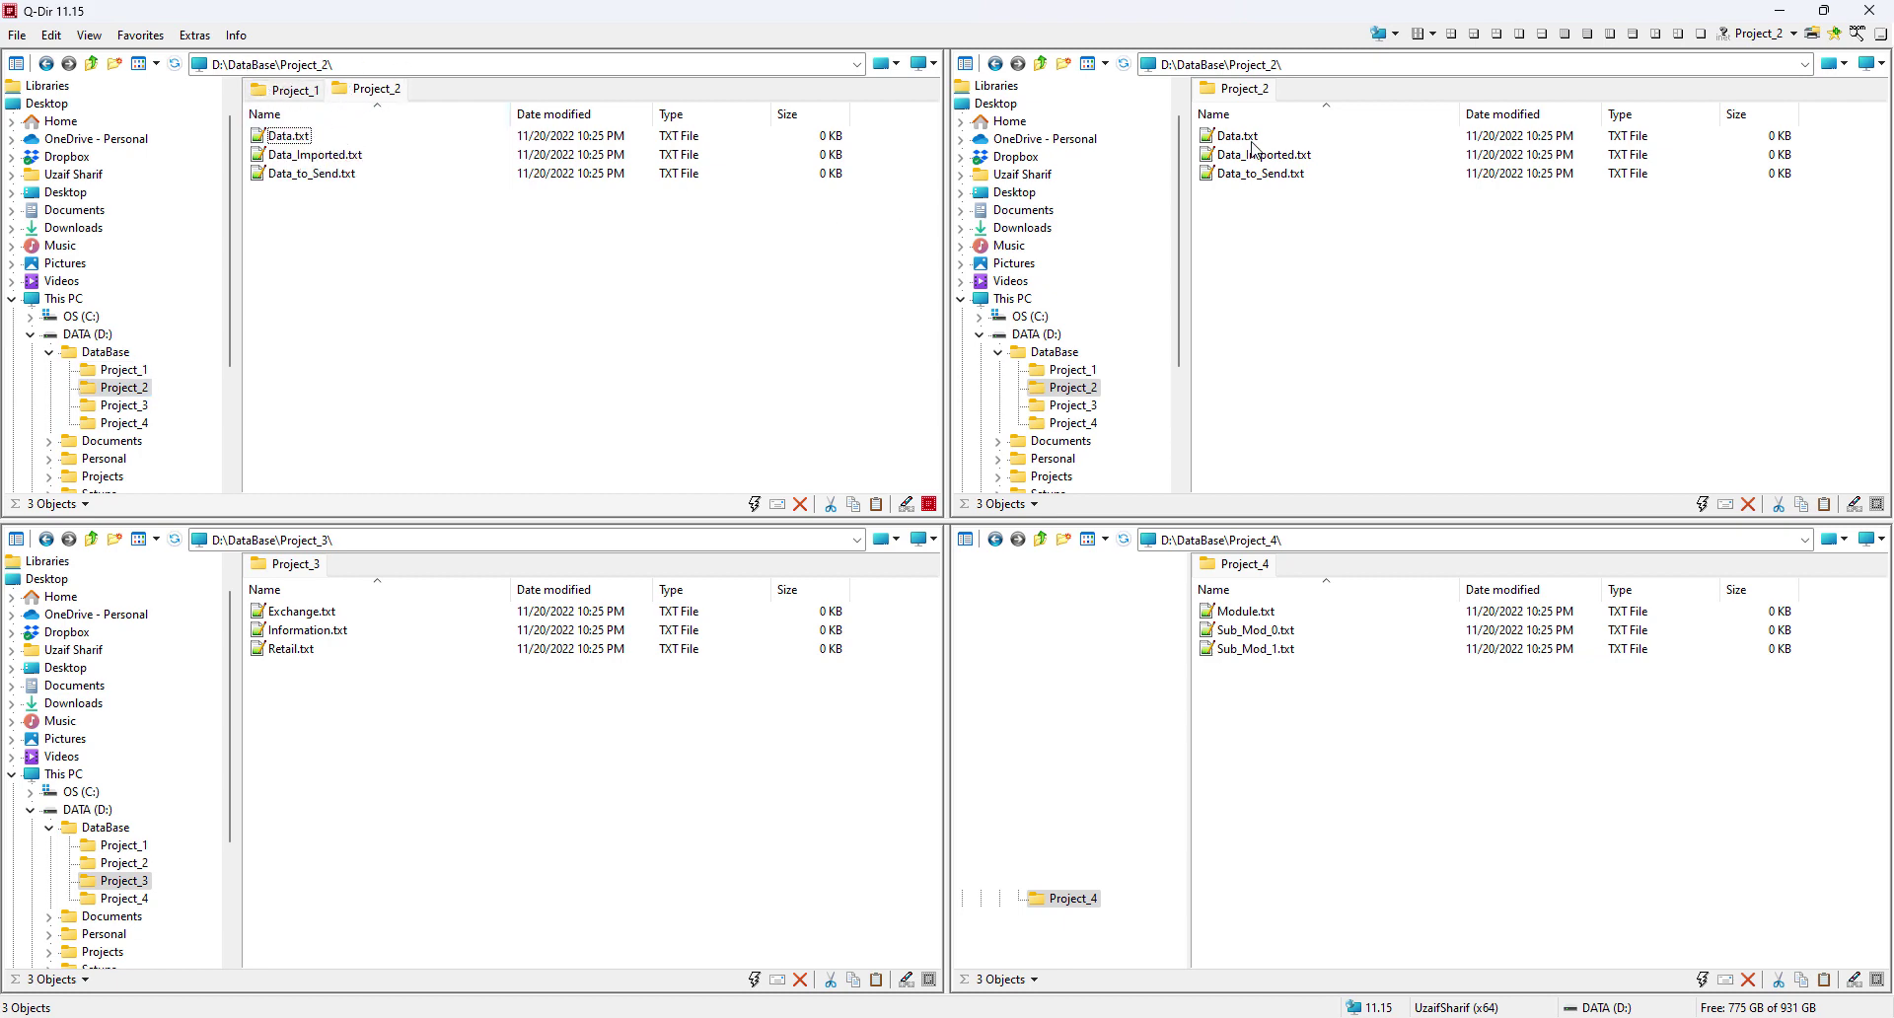
Add a second tab showing Project_3 to the upper pane holding only Project_2, and switch between its two tabs
{"action": "left_click", "coordinate": [1400, 242]}
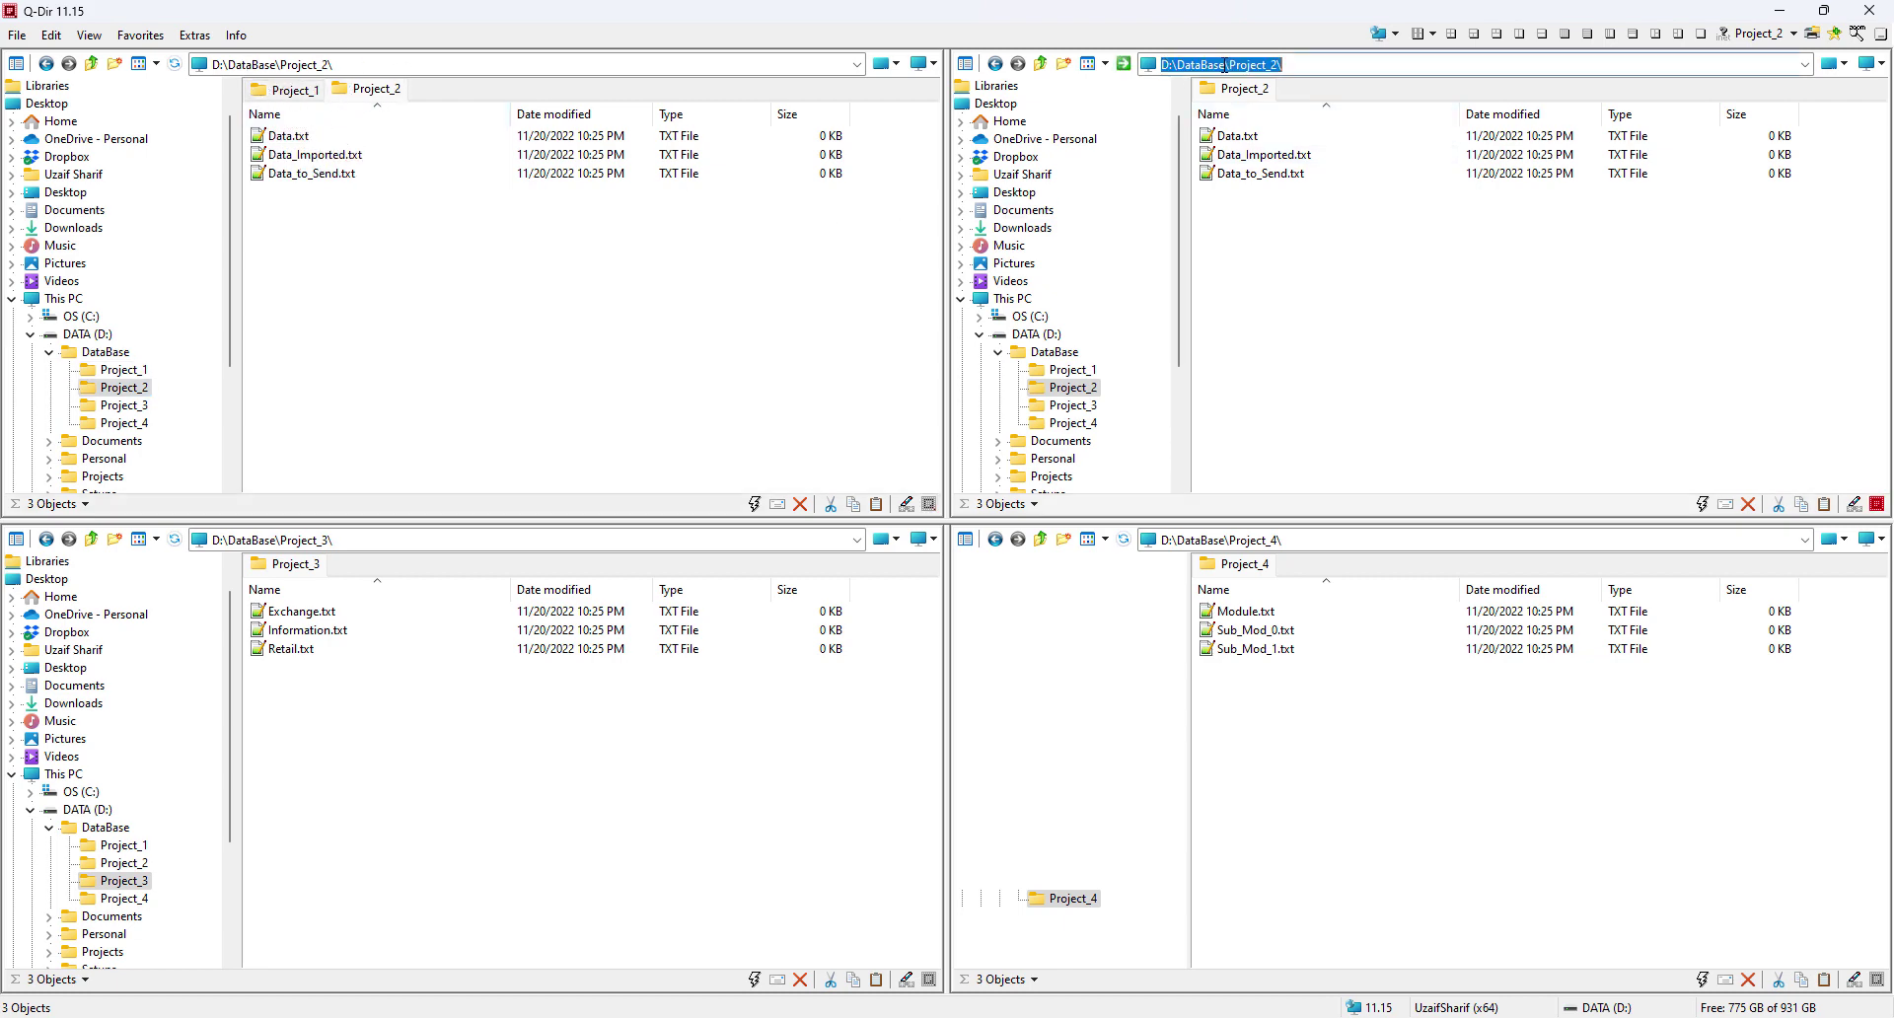
{"action": "double_click", "coordinate": [1276, 95]}
{"action": "left_click", "coordinate": [1102, 405]}
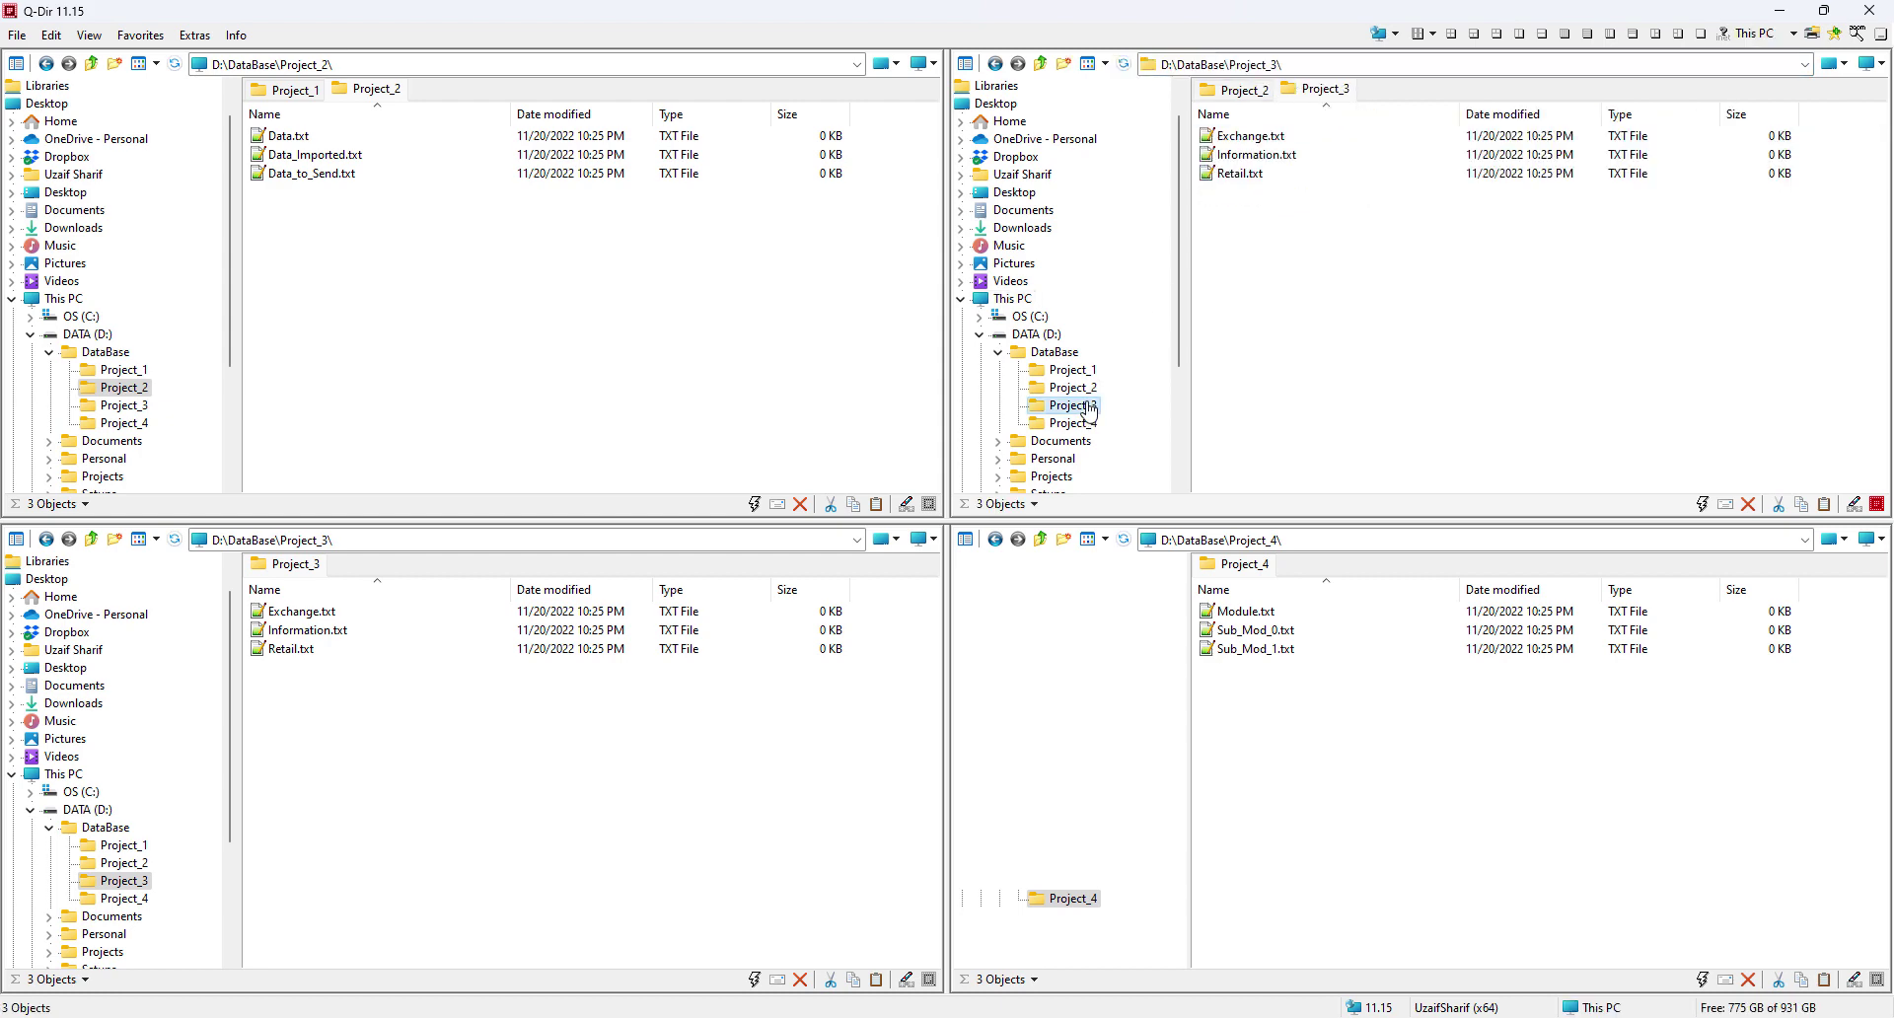
{"action": "left_click", "coordinate": [1239, 91]}
{"action": "left_click", "coordinate": [1318, 89]}
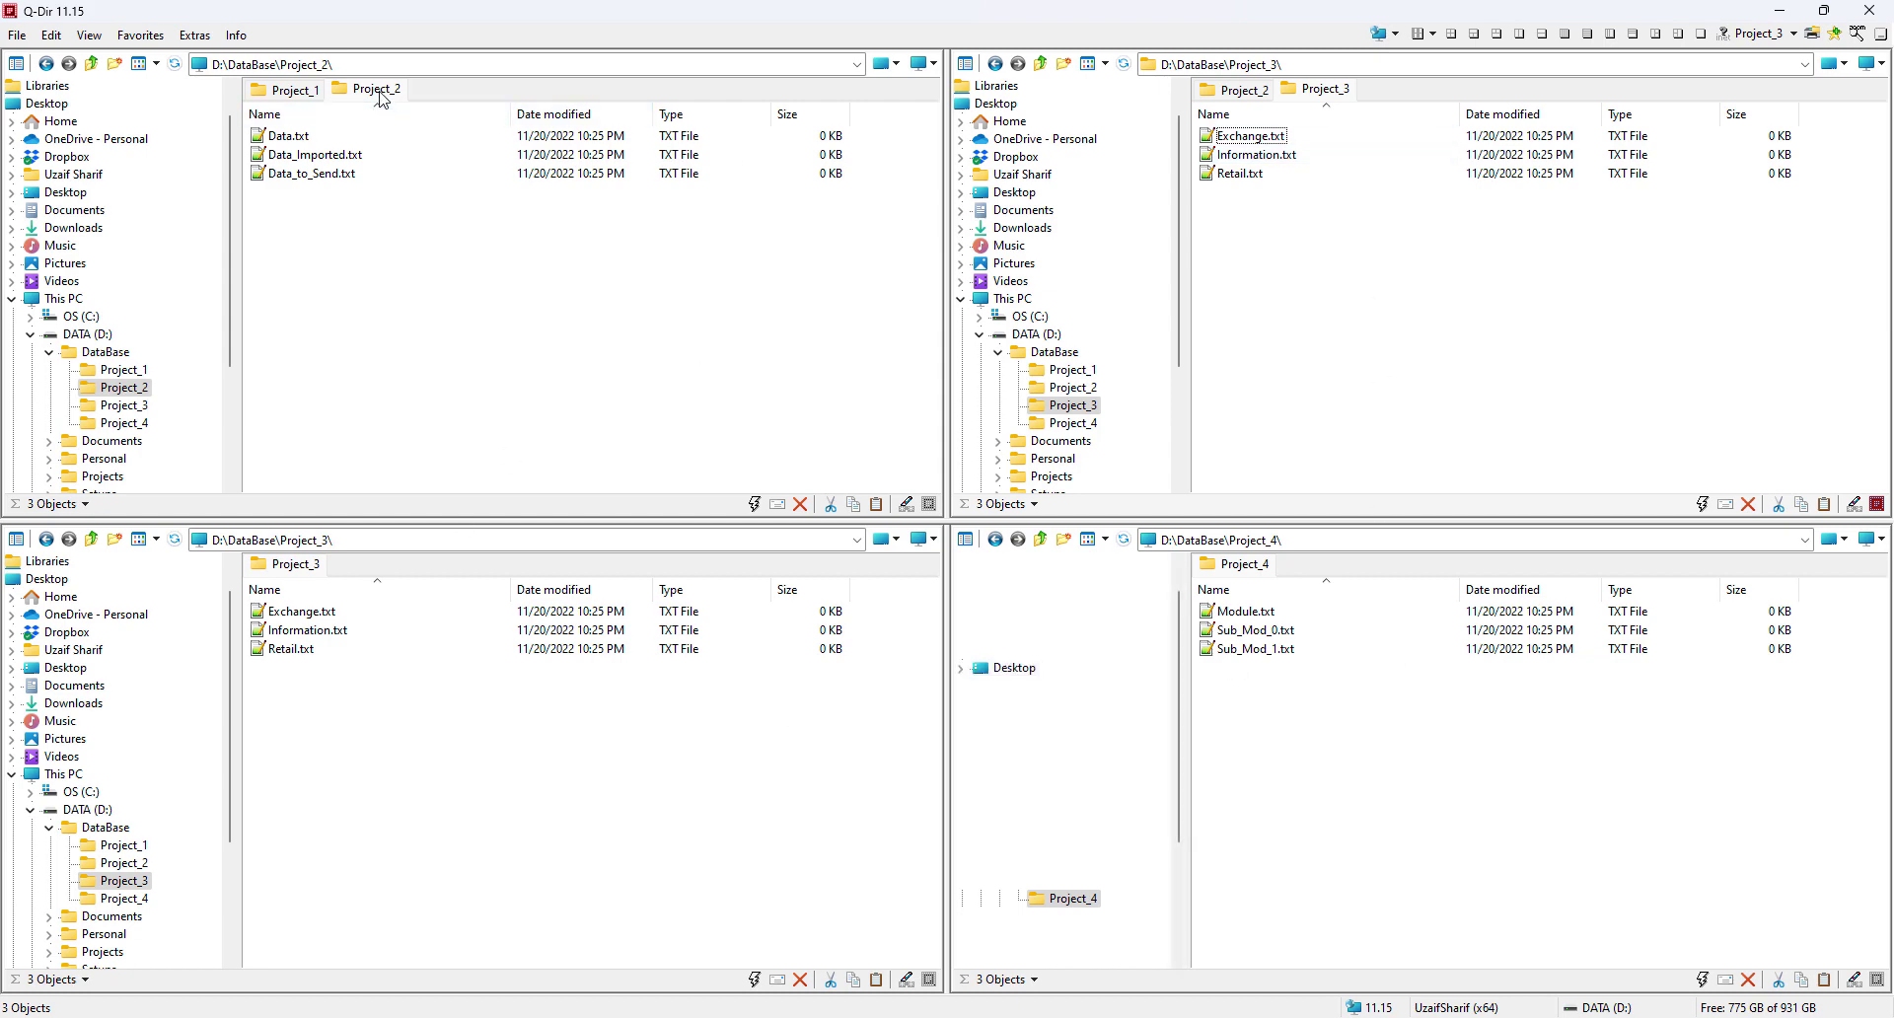
Close the extra Project_2 tab beside the Project_1 tab
{"action": "double_click", "coordinate": [379, 91]}
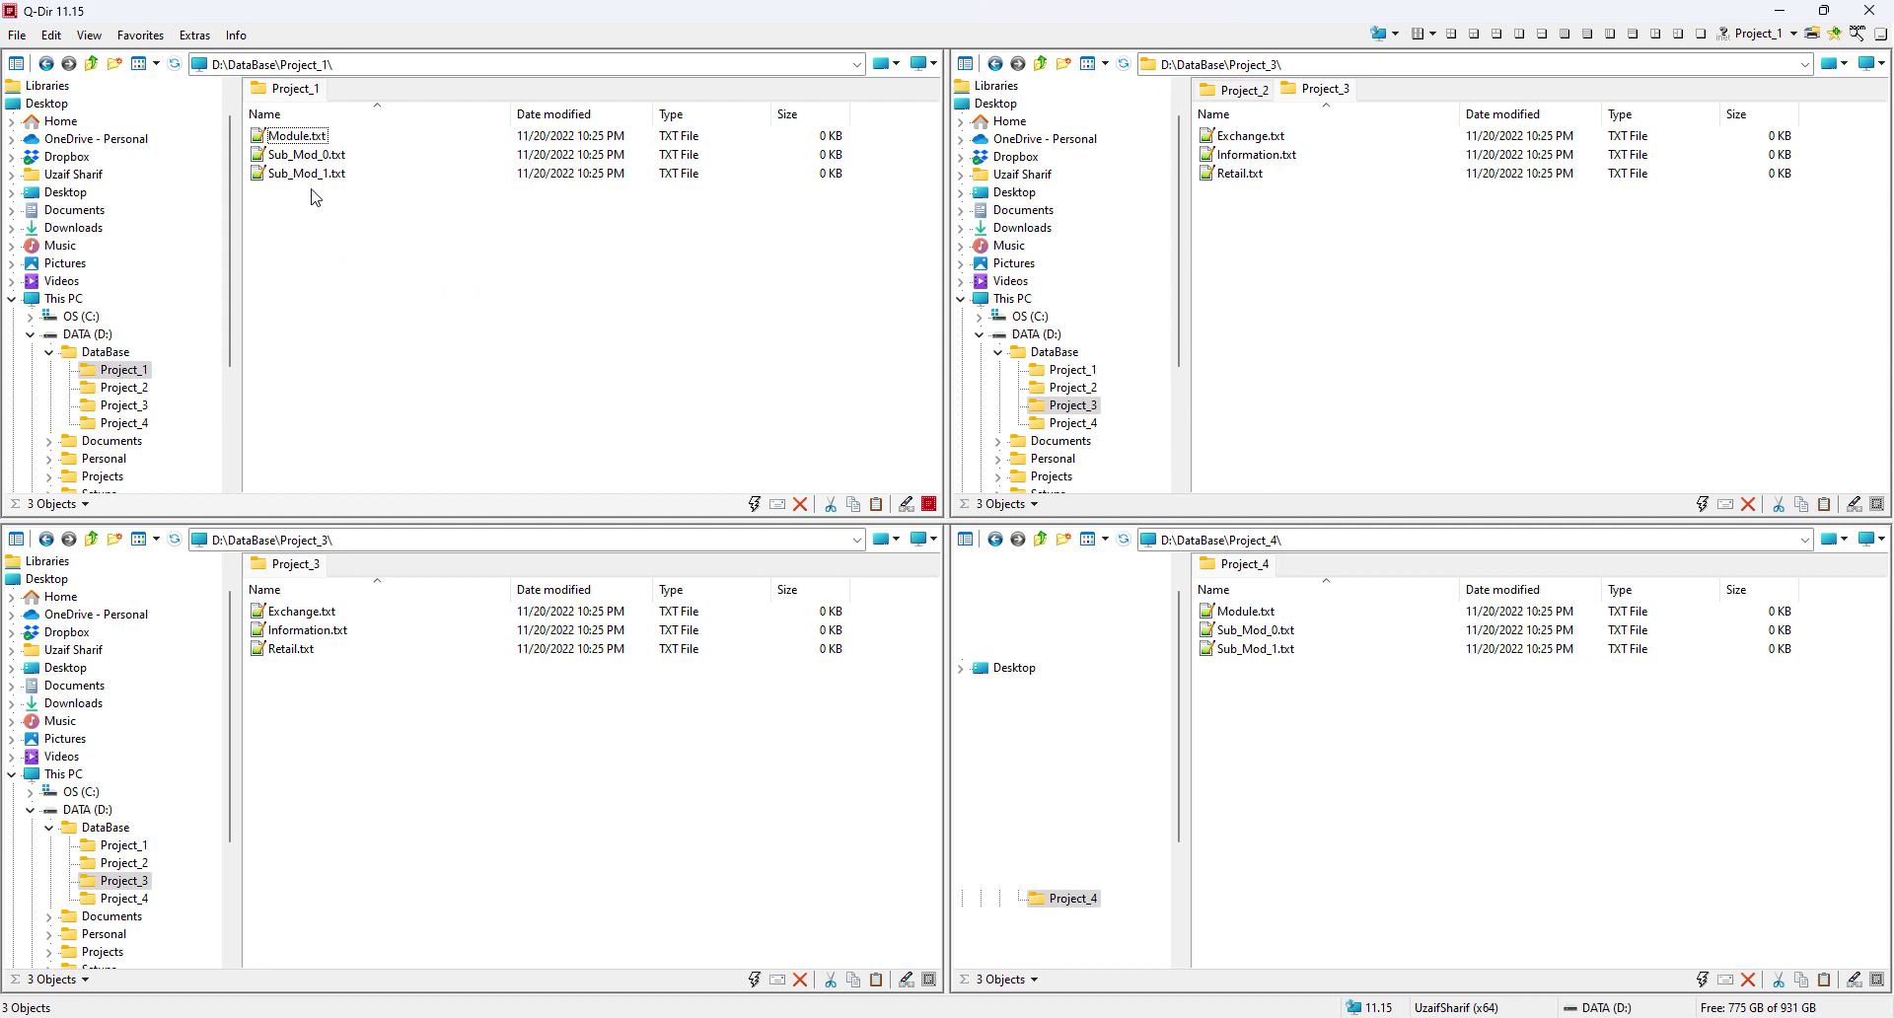
{"action": "left_click", "coordinate": [193, 36]}
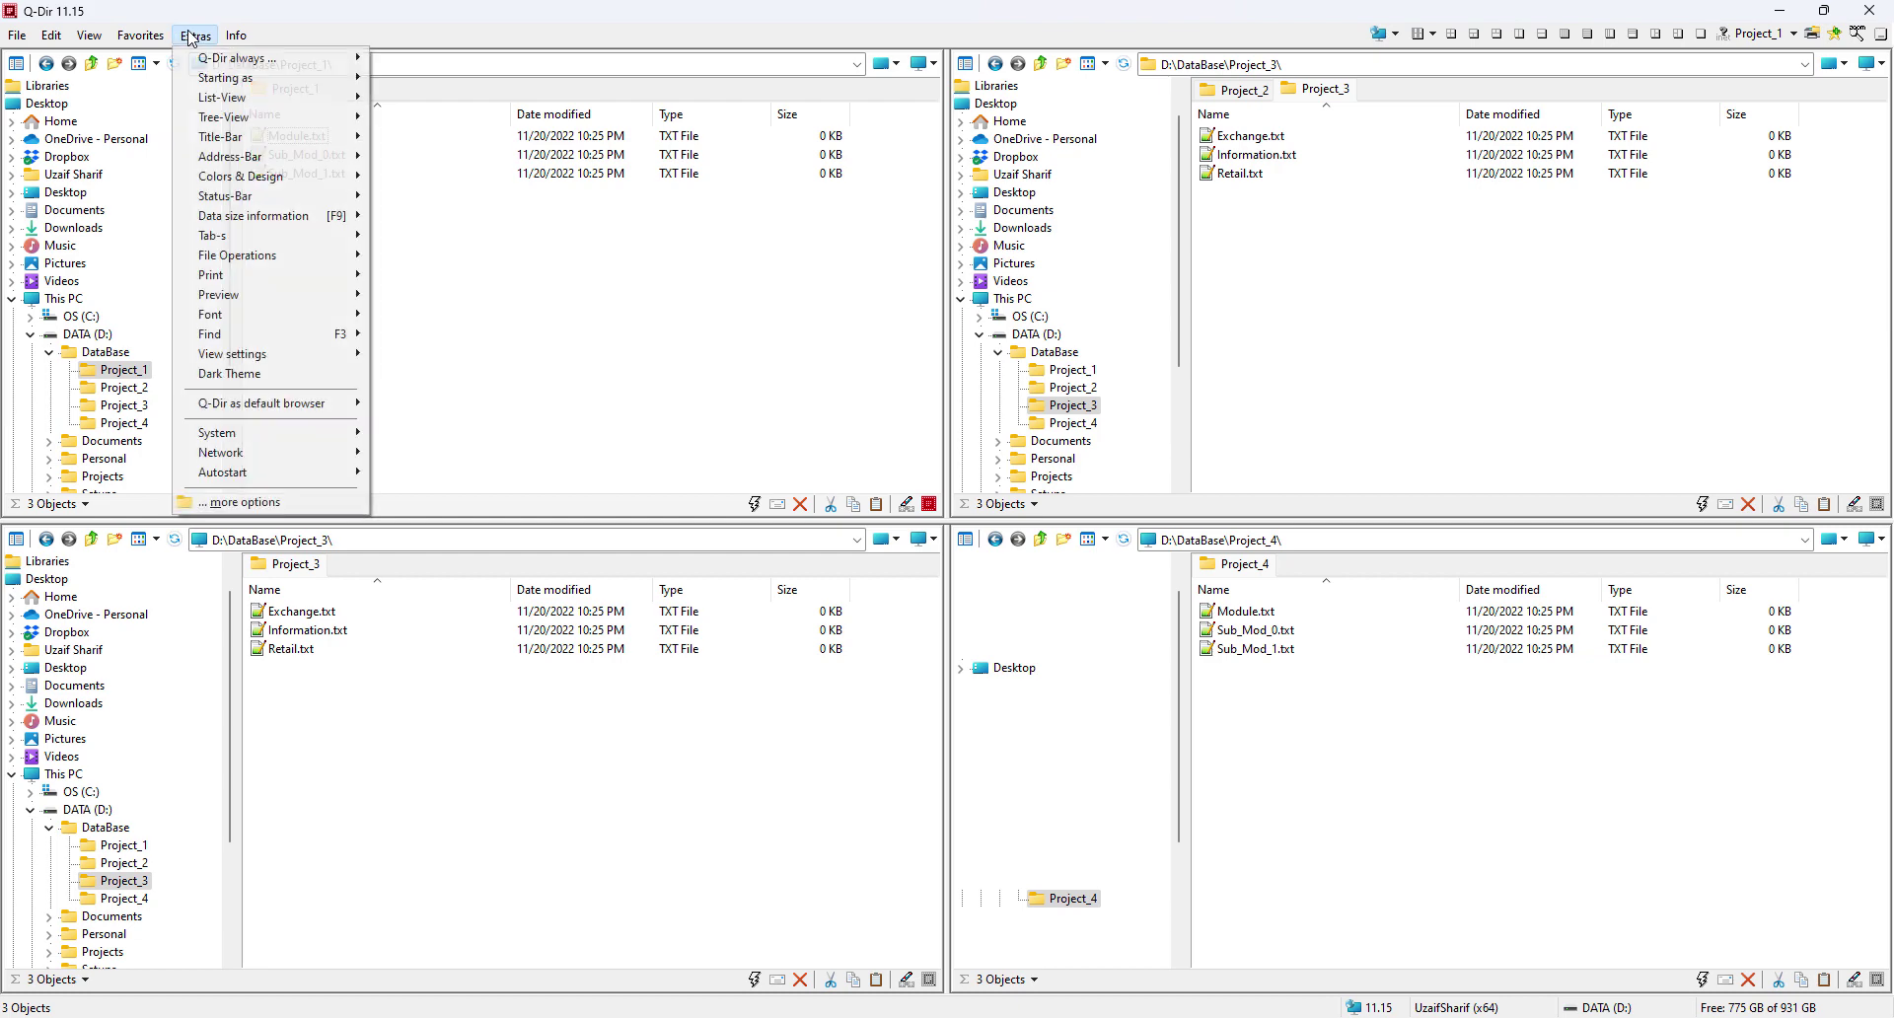
{"action": "mouse_move", "coordinate": [268, 190]}
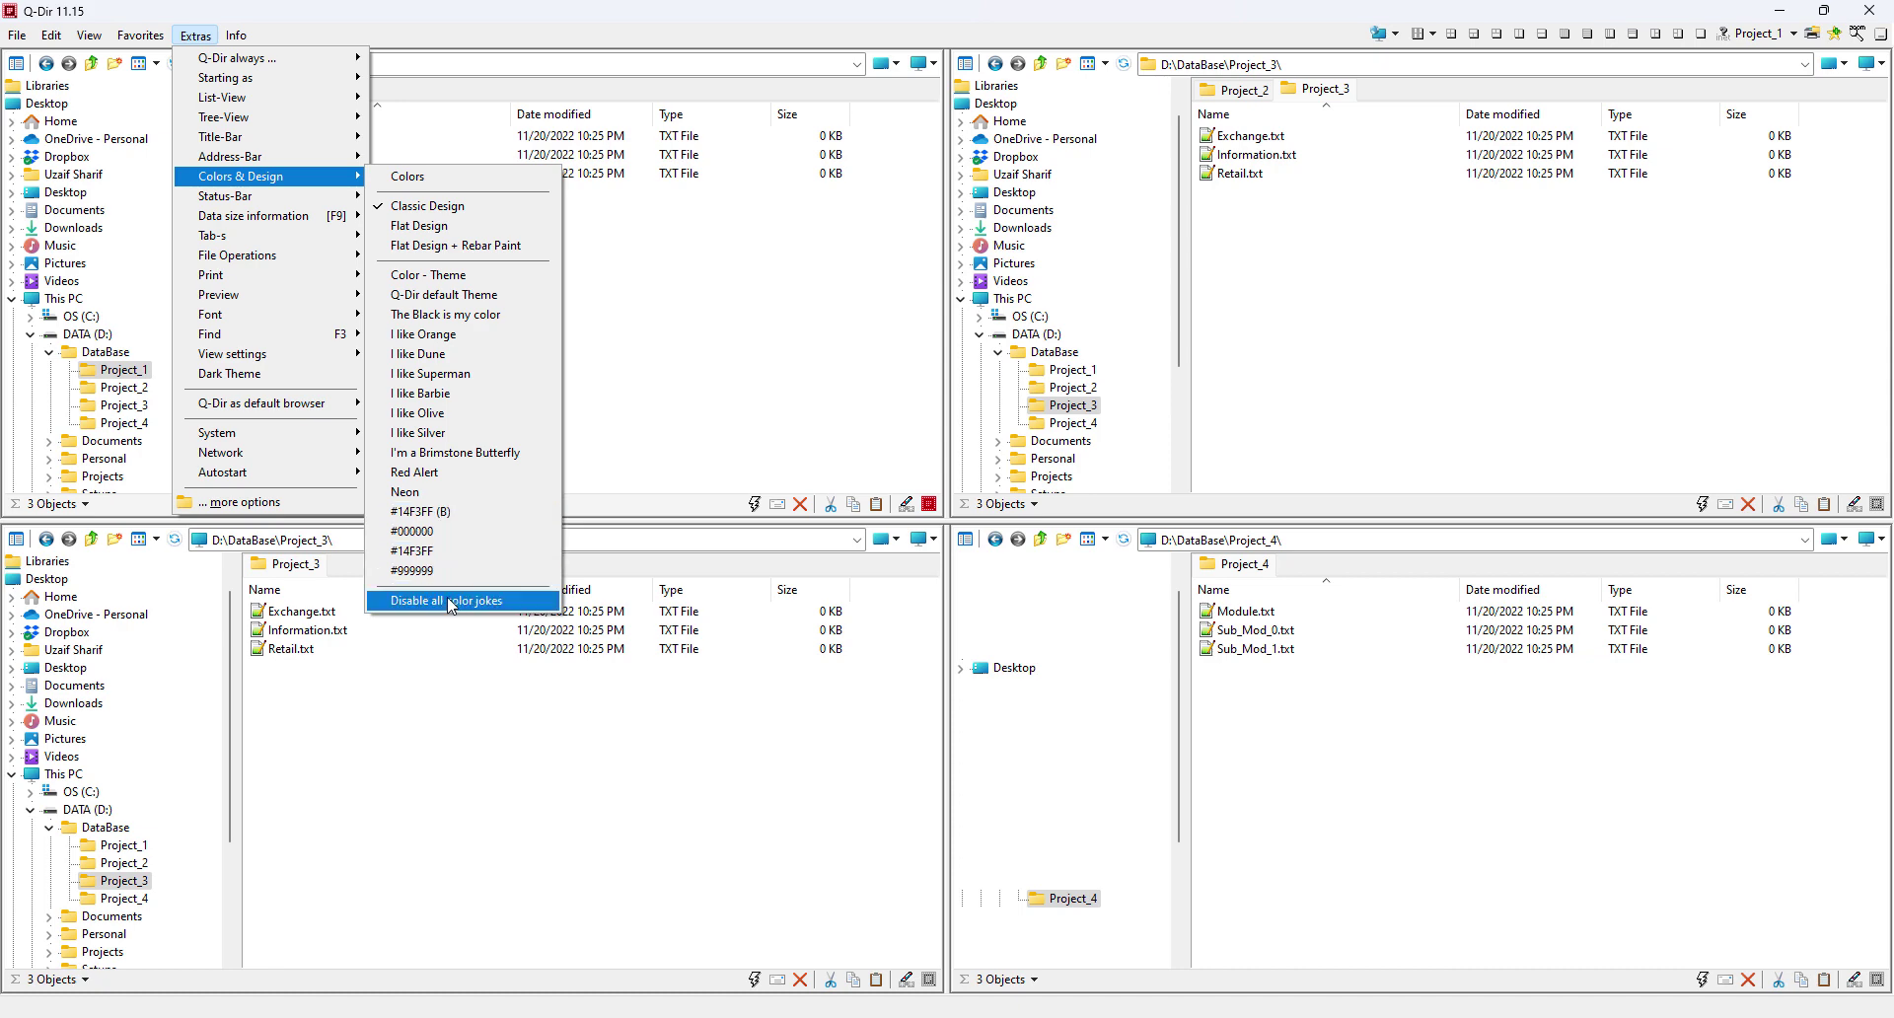
{"action": "left_click", "coordinate": [728, 341]}
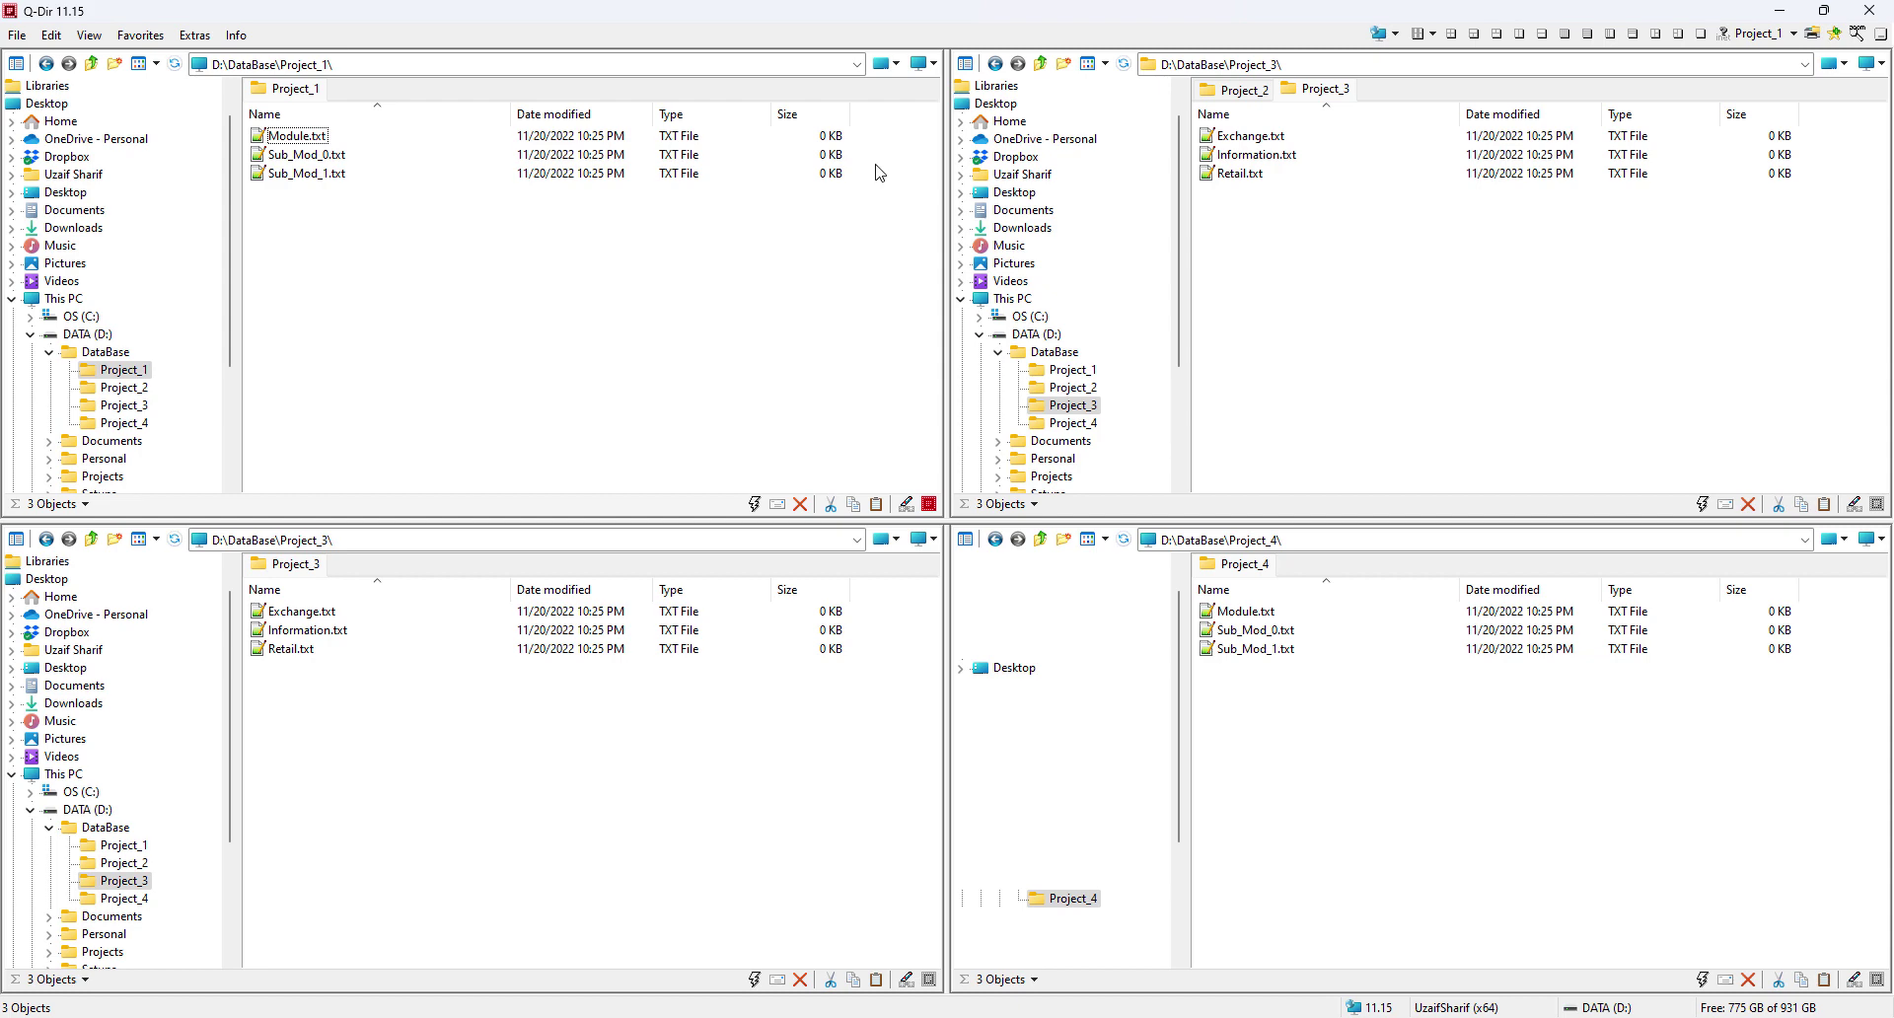
Close Q-Dir and relaunch it from the desktop to check which folders and tabs its panes reopen
{"action": "left_click", "coordinate": [1879, 12]}
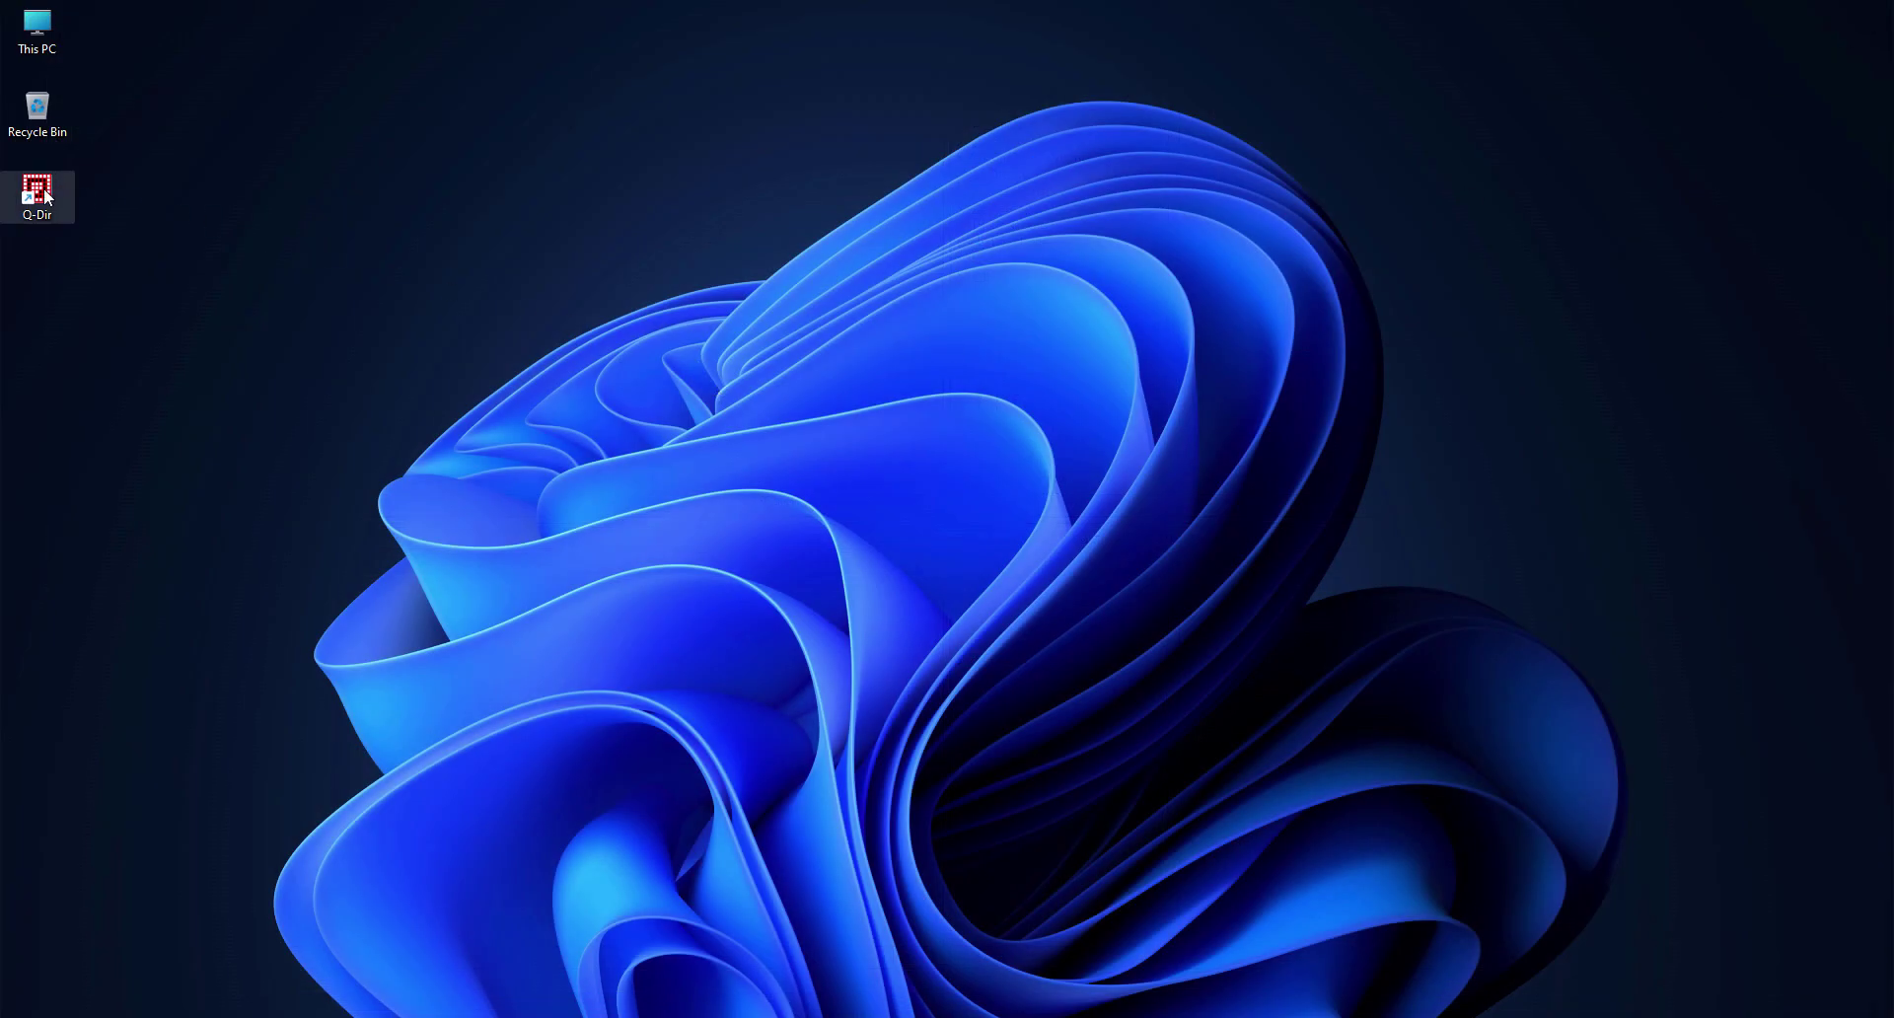
{"action": "double_click", "coordinate": [46, 197]}
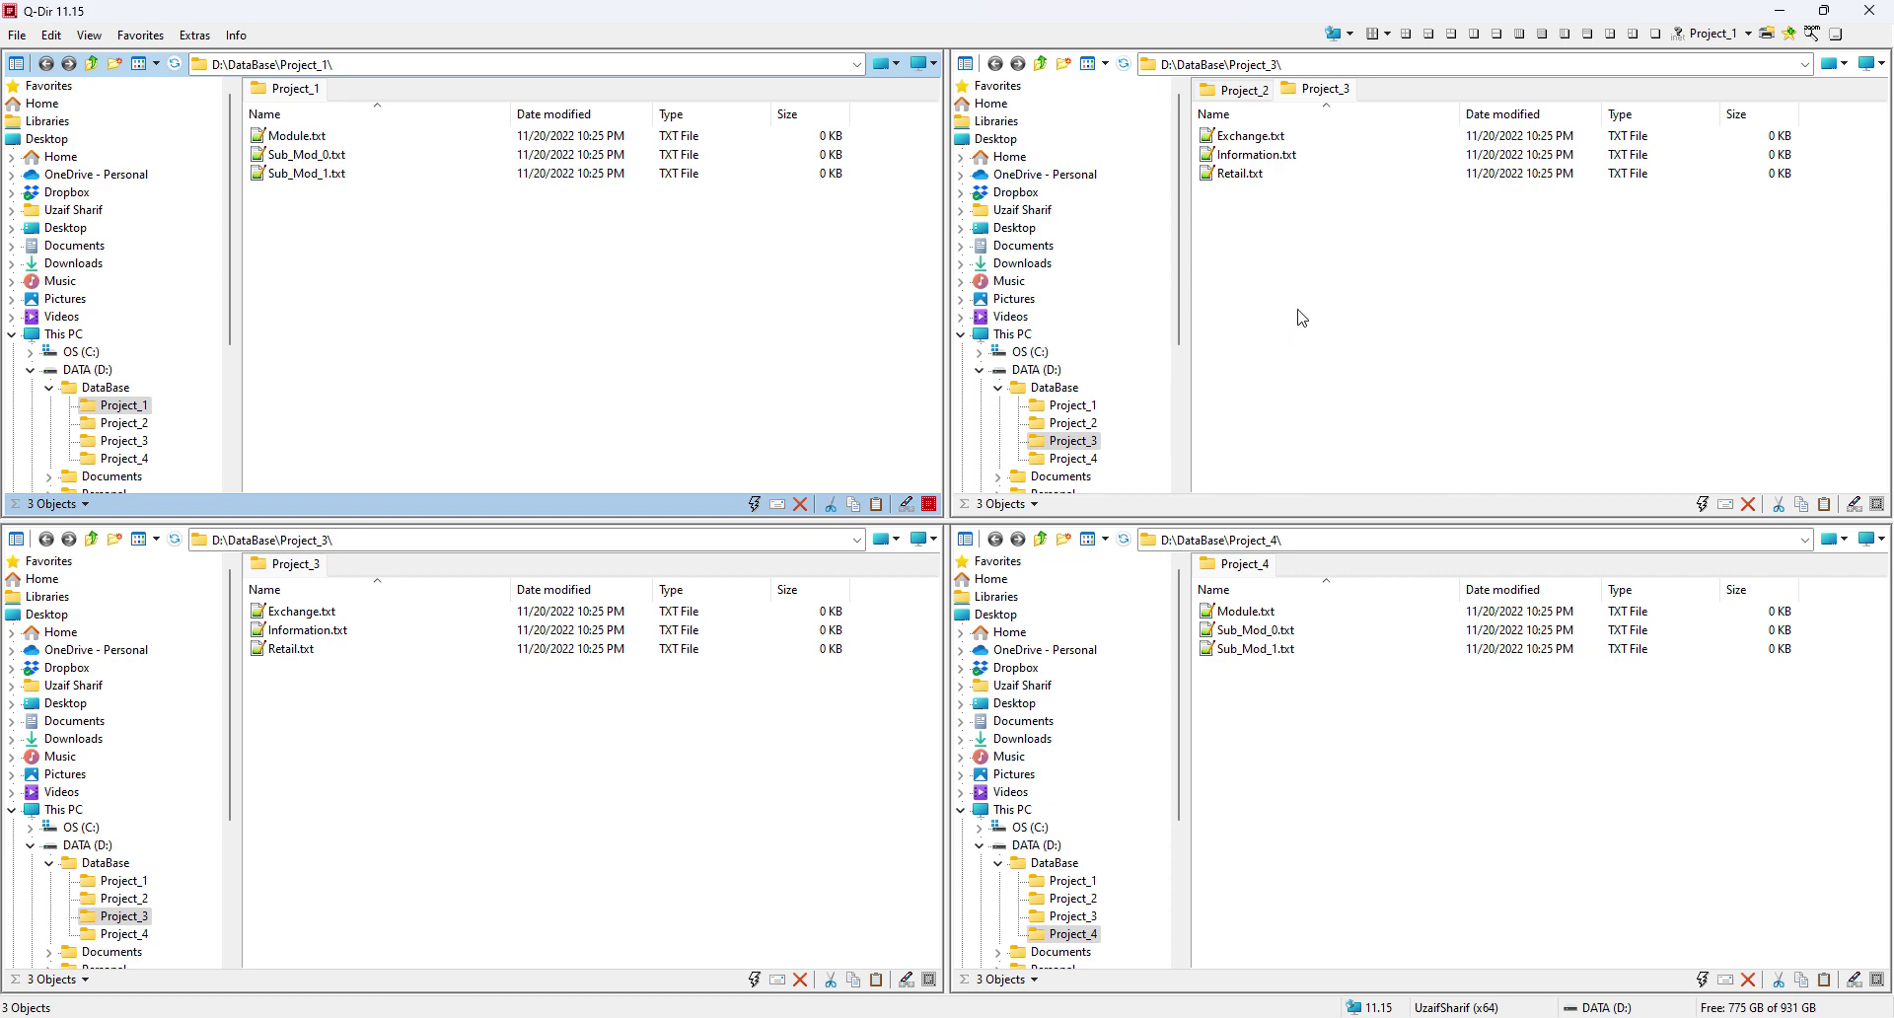
{"action": "mouse_move", "coordinate": [350, 1016]}
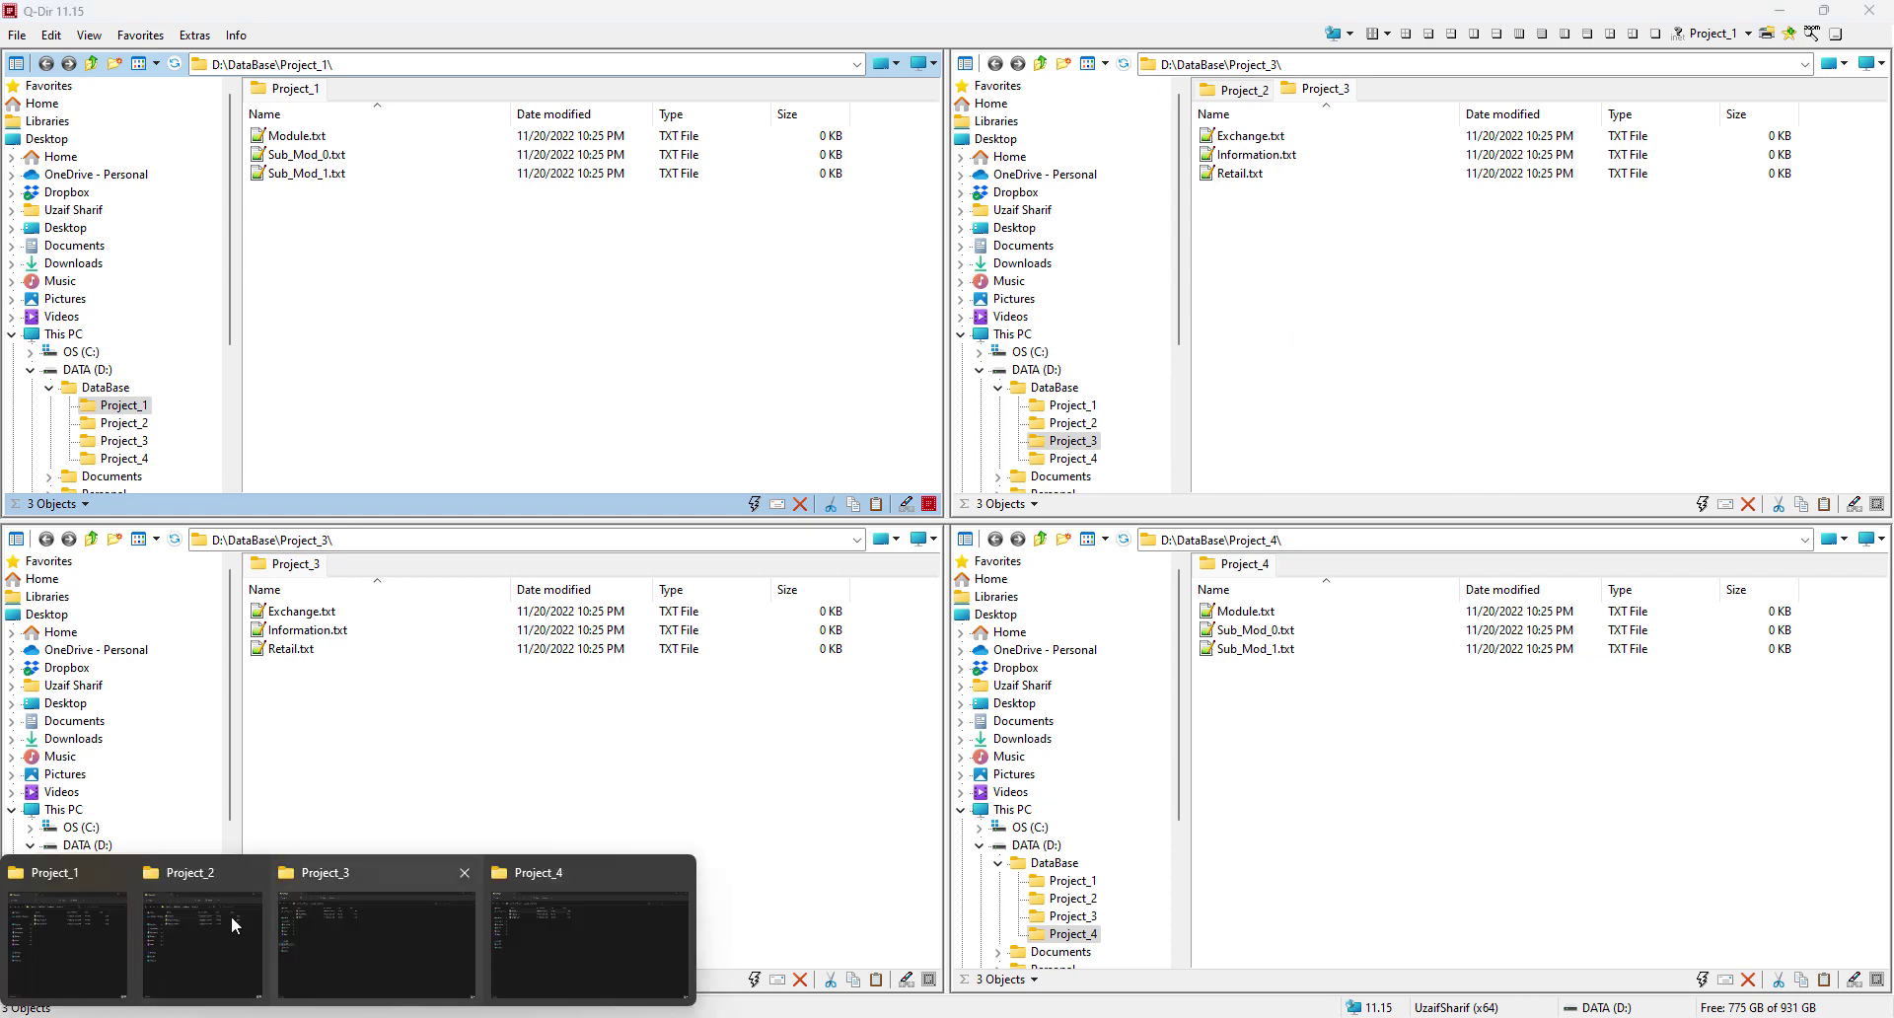